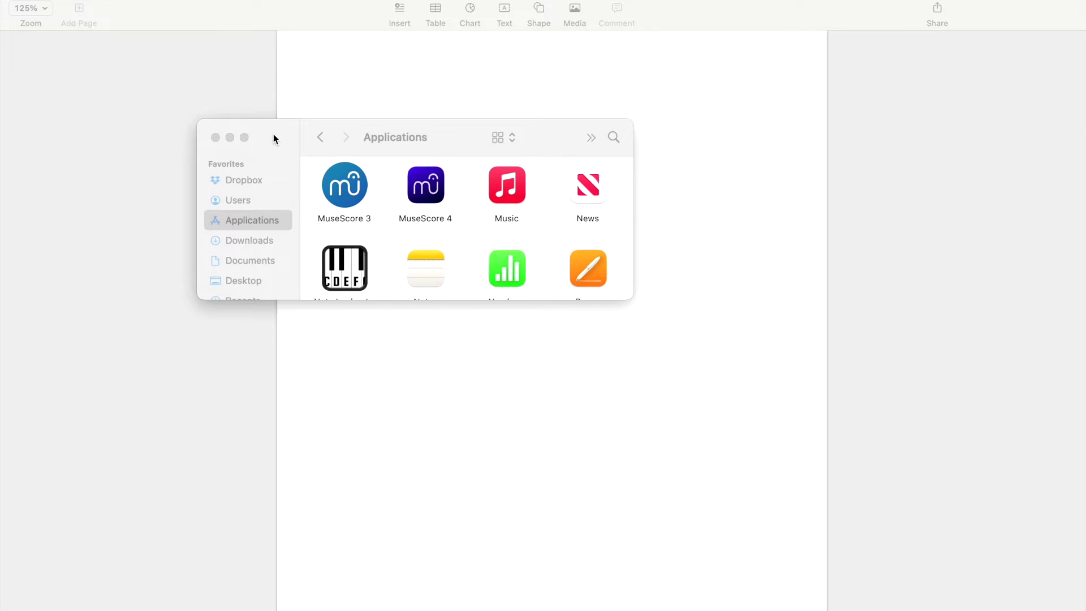
- Preview the MuseScore 4 application's version details and launch MuseScore 4
left_click(429, 185)
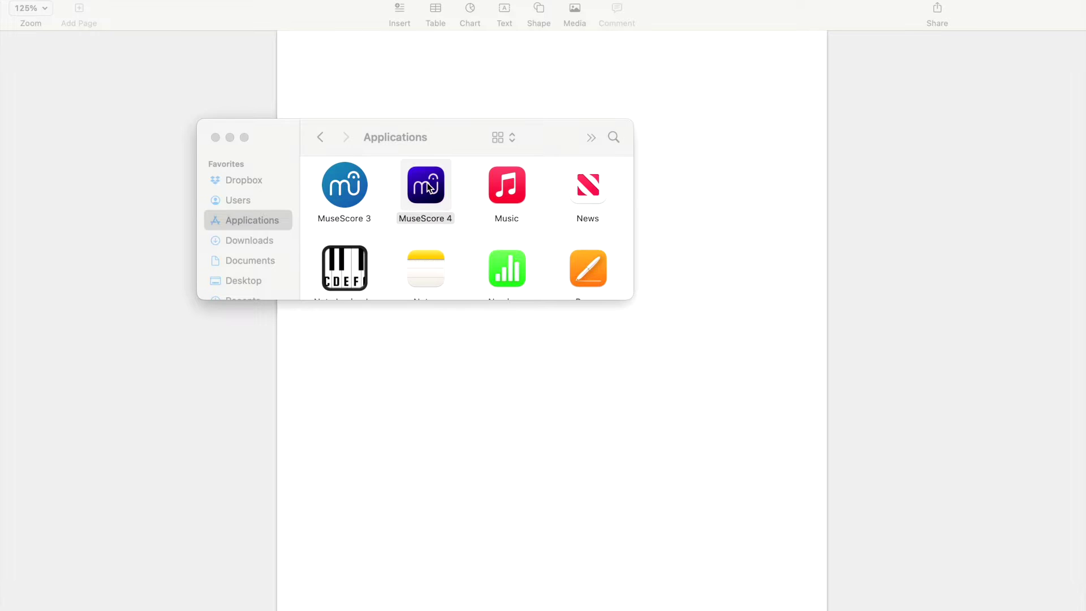
key("space")
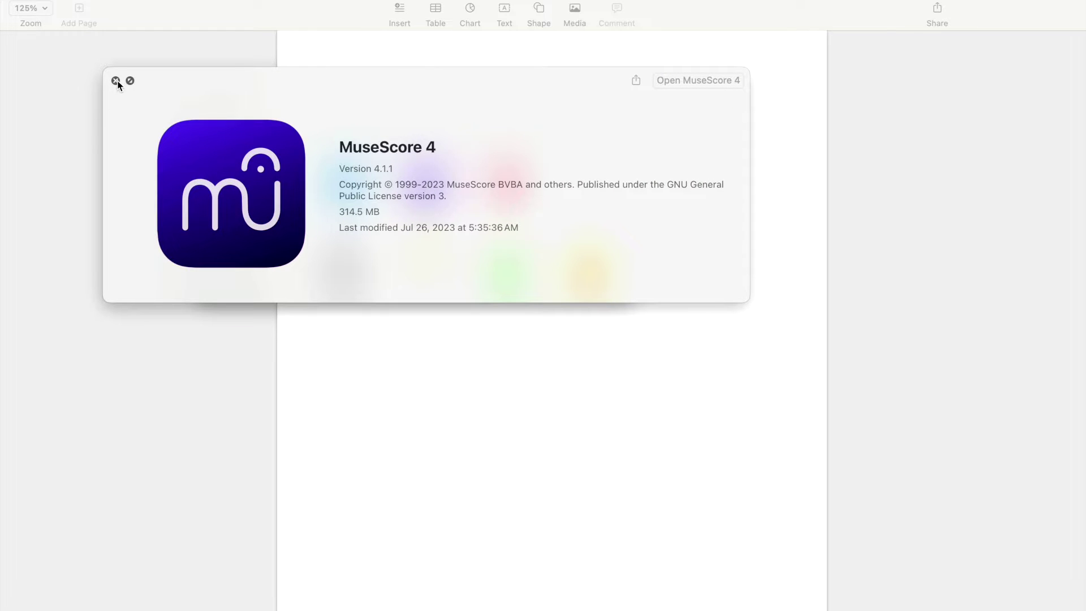
left_click(115, 81)
double_click(429, 186)
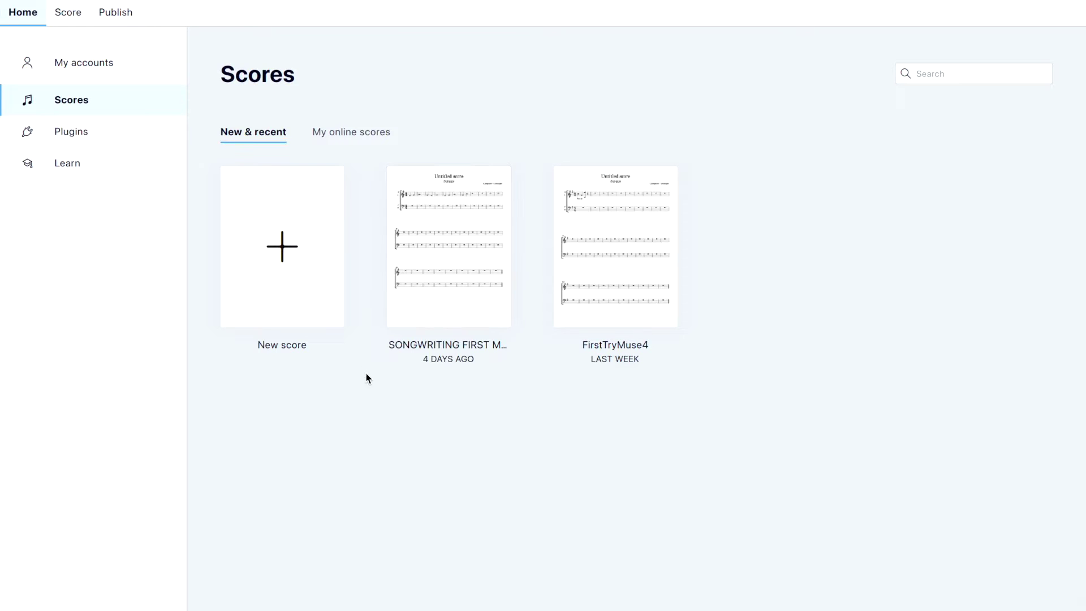
- Create a new score from the SATB Closed Score template in the Choral category
left_click(282, 247)
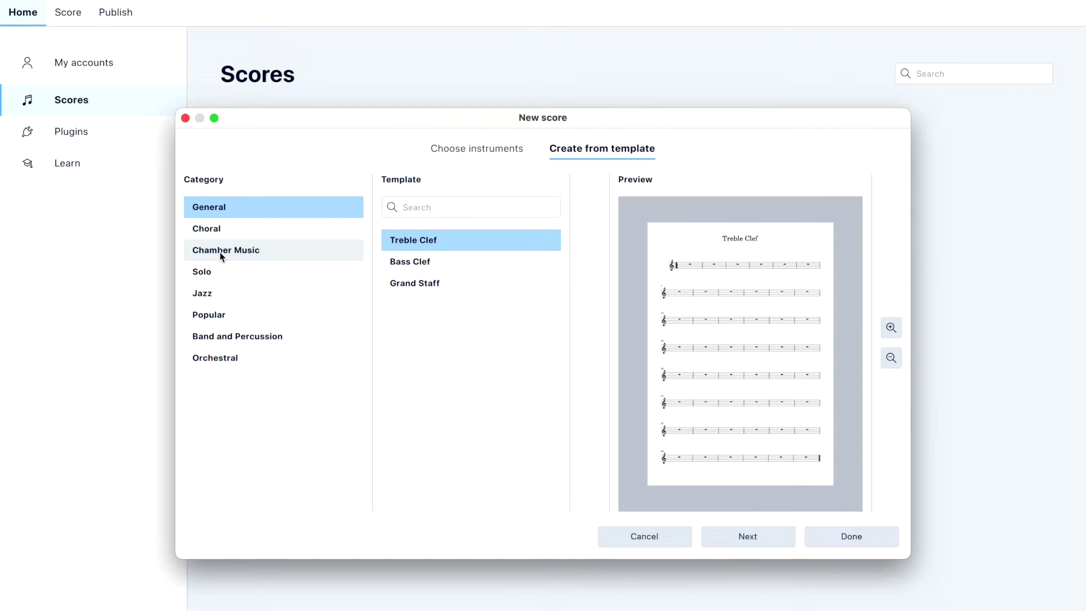
left_click(219, 229)
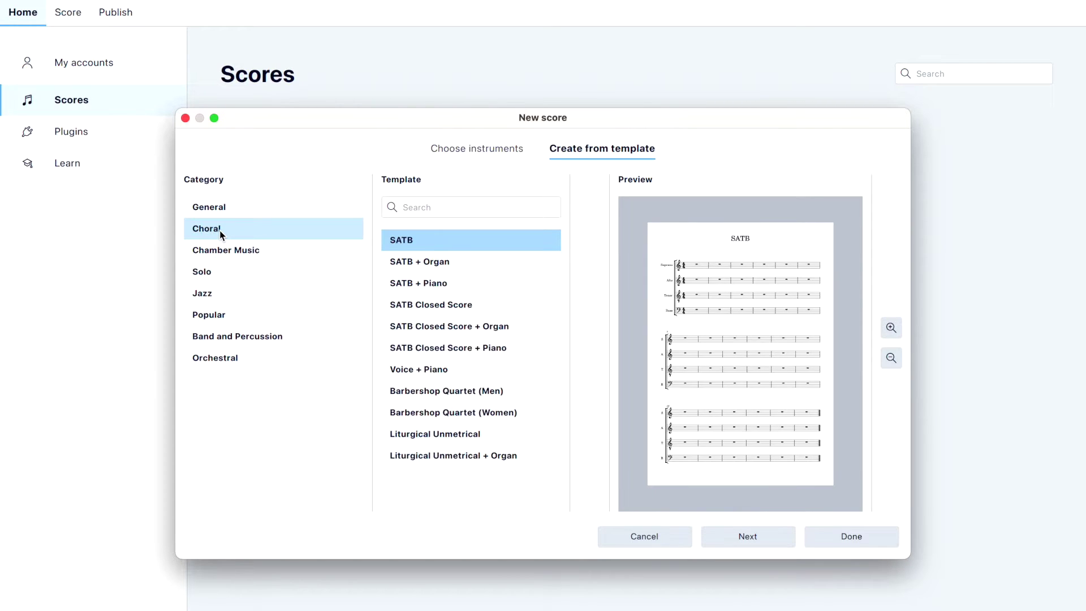
left_click(431, 305)
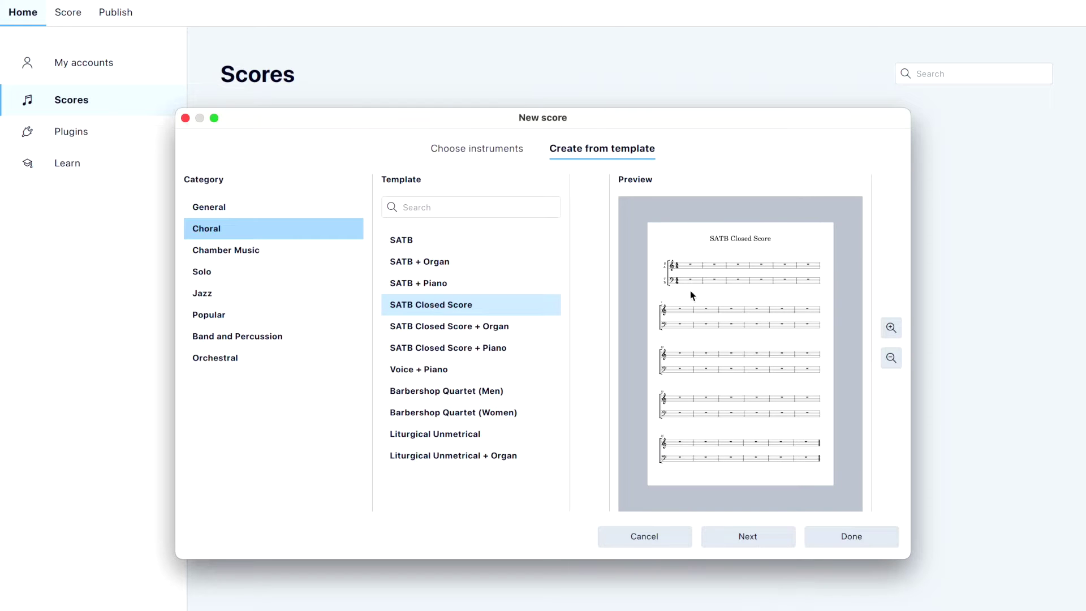
left_click(851, 537)
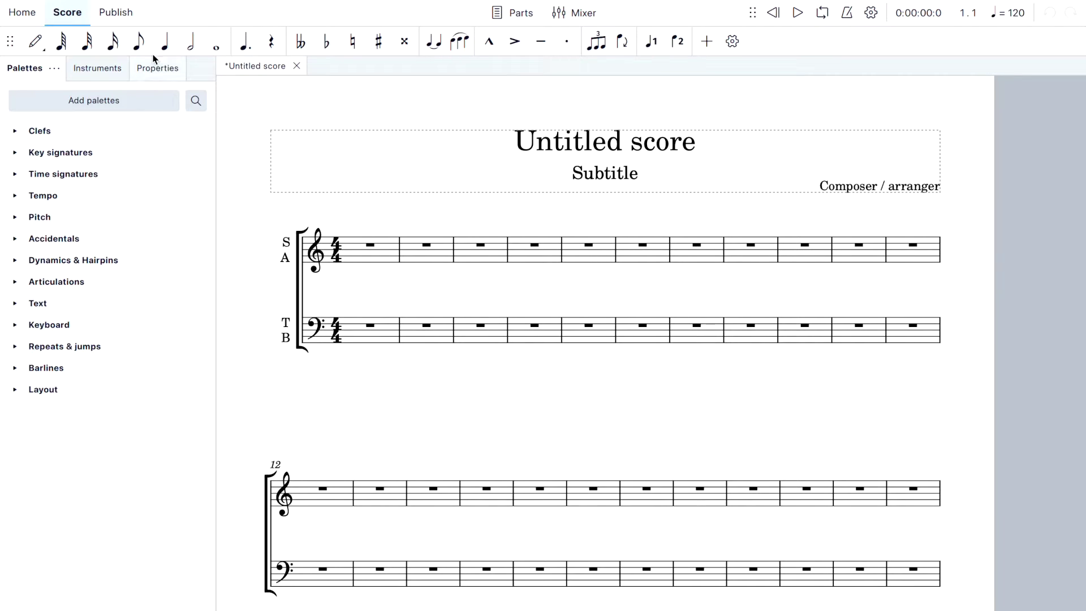
- Enter the quarter notes B, G, G and C in the first measure of the soprano/alto staff
left_click(165, 41)
left_click(358, 249)
key("0")
left_click(387, 256)
left_click(420, 247)
left_click(376, 256)
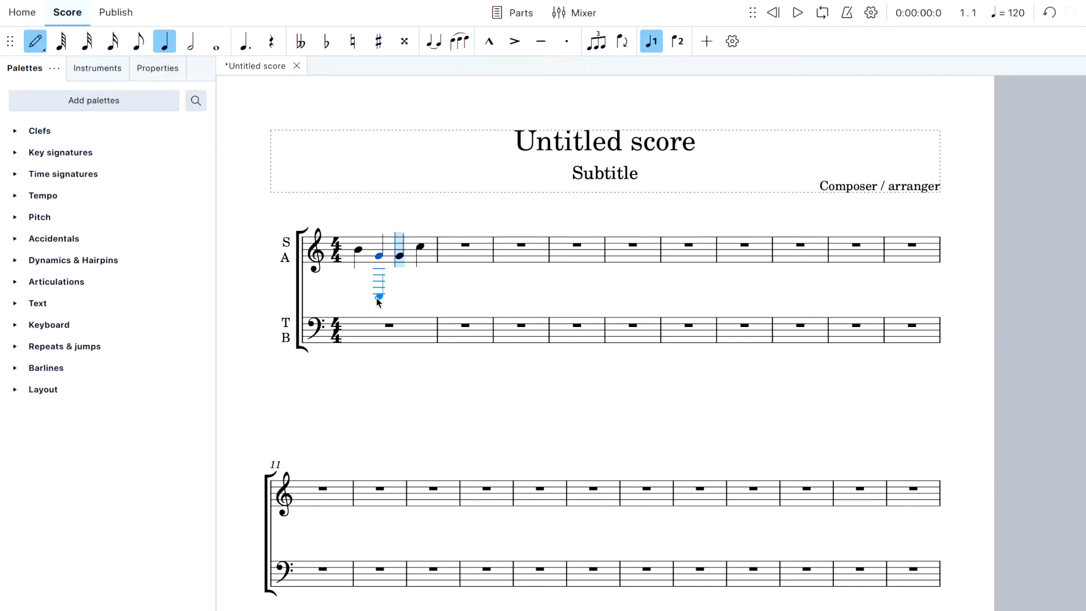
- Undo all quarter notes entered in the first measure and leave note input
key("ctrl+z")
key("ctrl+z")
key("ctrl+z")
key("ctrl+z")
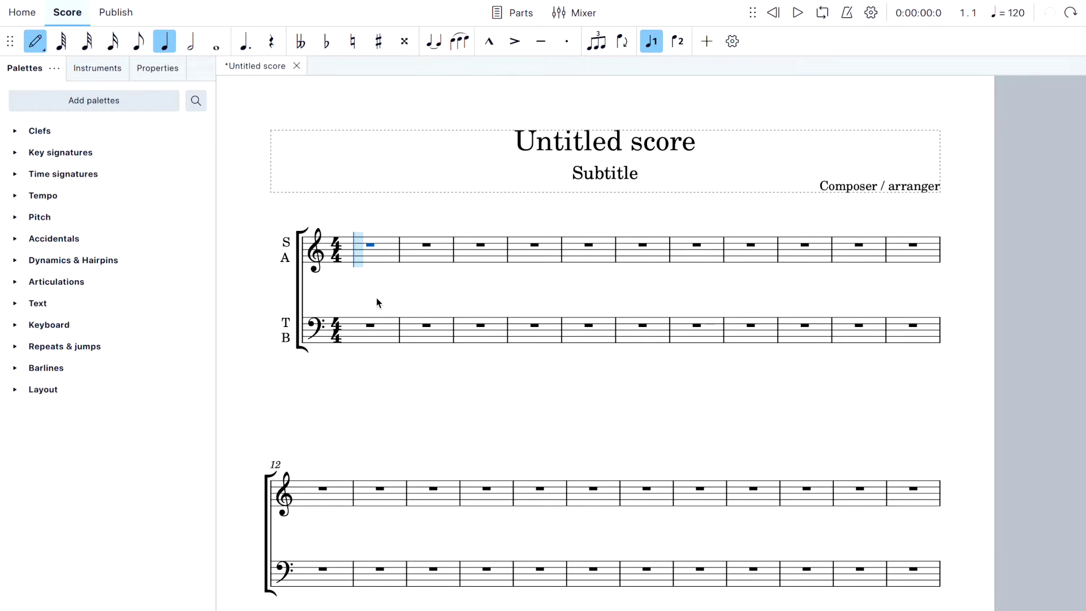
key("Escape")
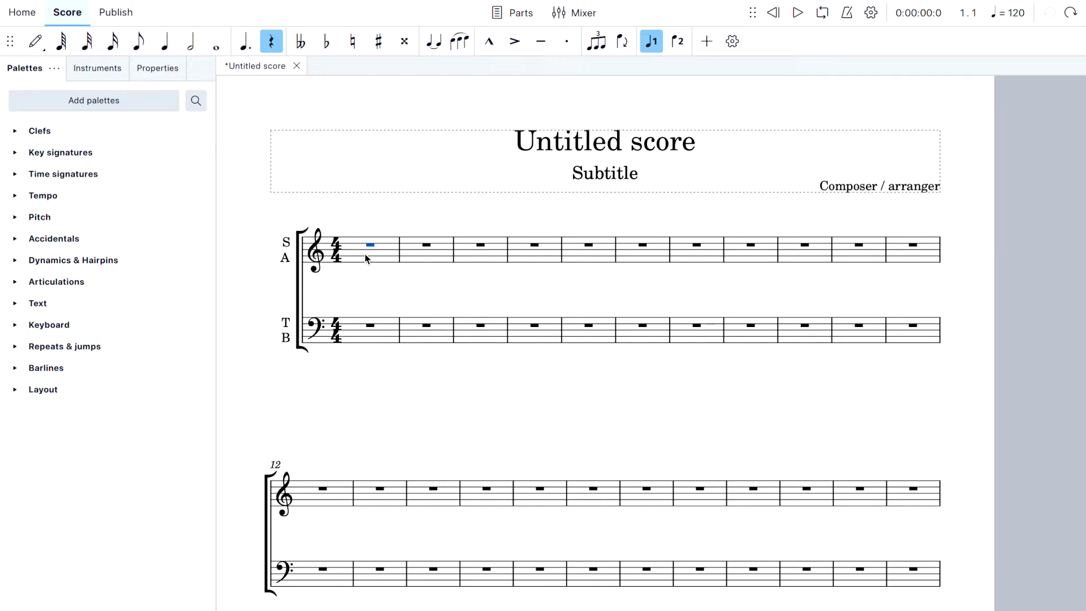
- Enter the quarter notes D, A and C on the first three beats of the soprano/alto staff
left_click(165, 42)
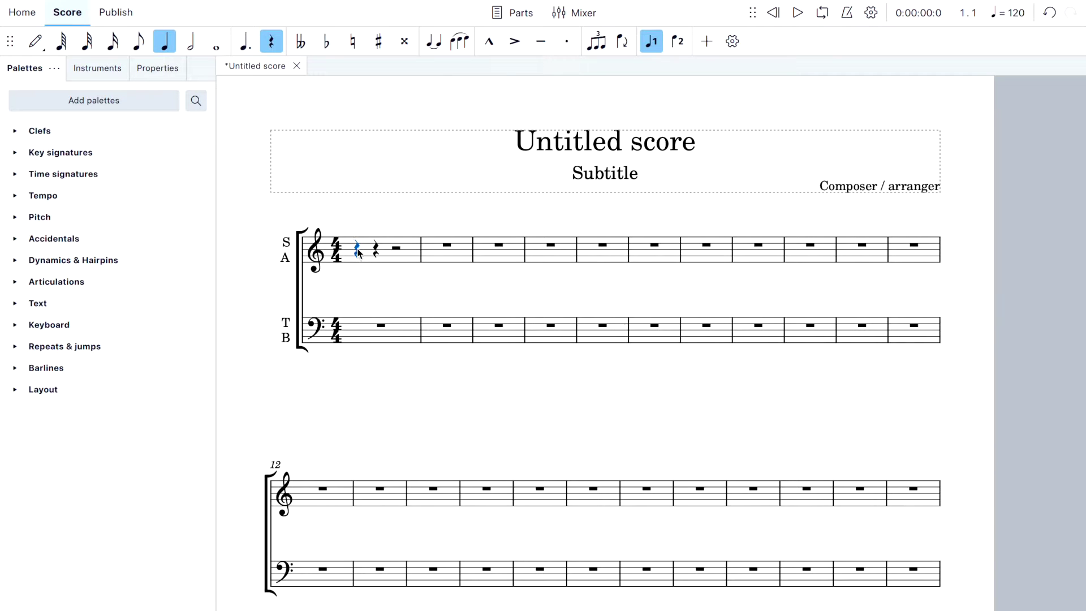
left_click(284, 185)
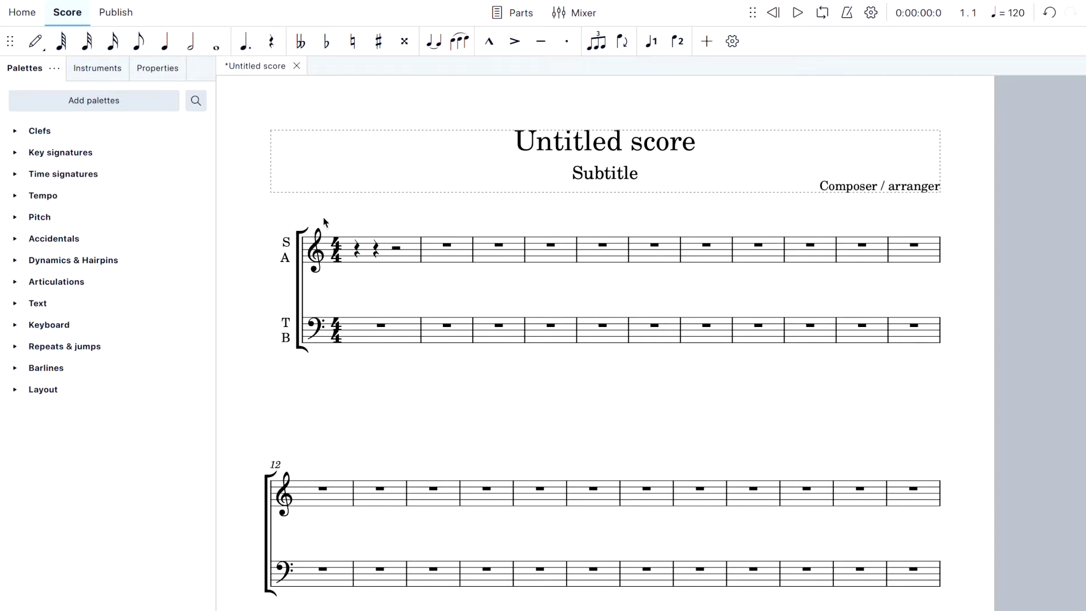
left_click(358, 252)
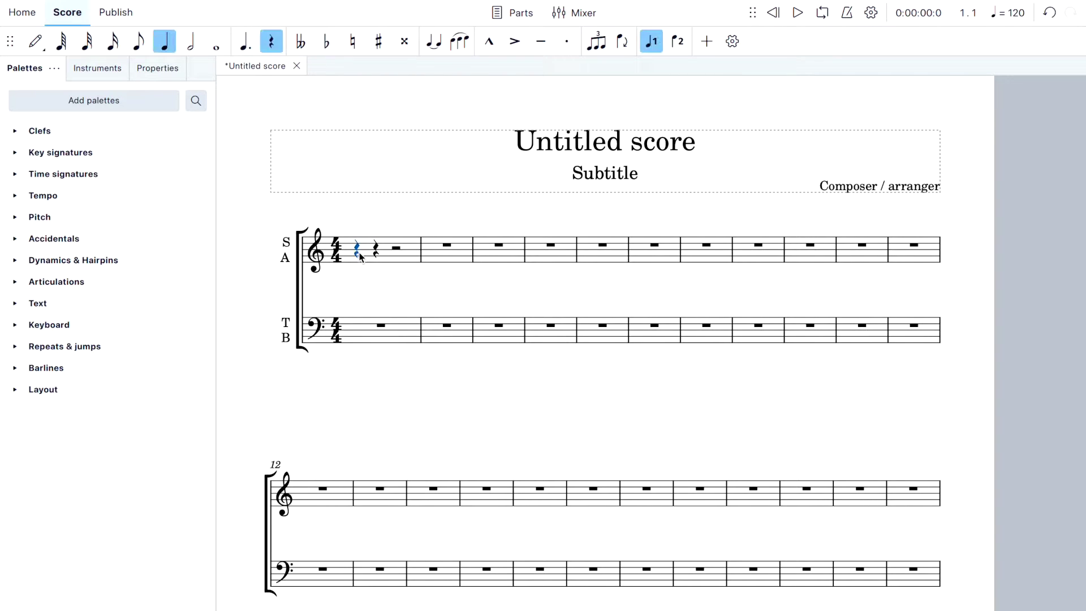
left_click(336, 304)
left_click(161, 41)
left_click(358, 243)
left_click(378, 252)
left_click(399, 248)
left_click(403, 249)
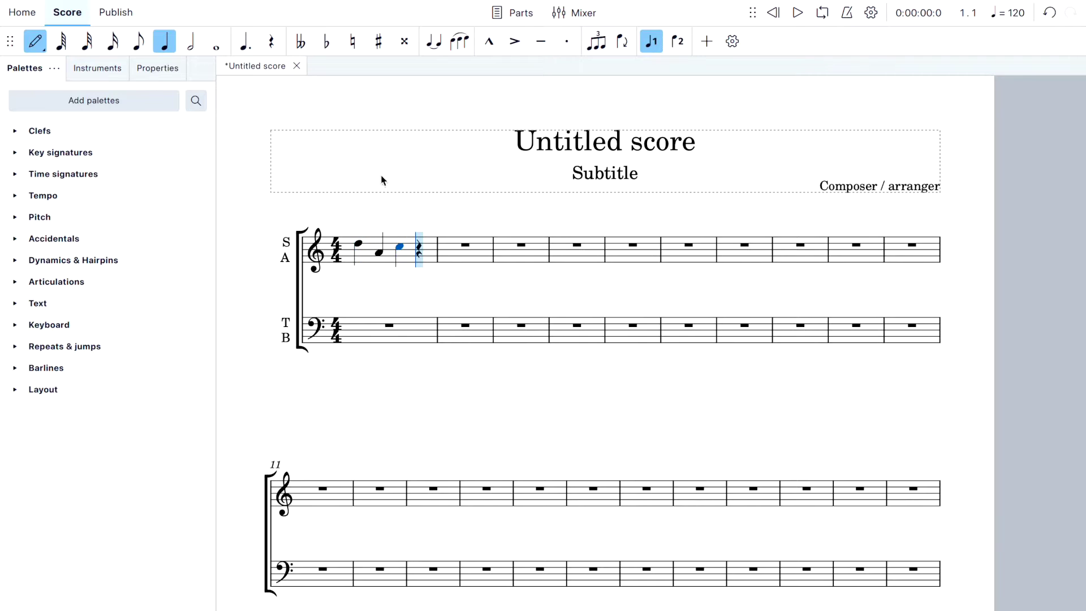
- Add a low note beneath the first measure's C and quarter notes low F and D in the second measure
left_click(399, 293)
left_click(474, 281)
left_click(475, 247)
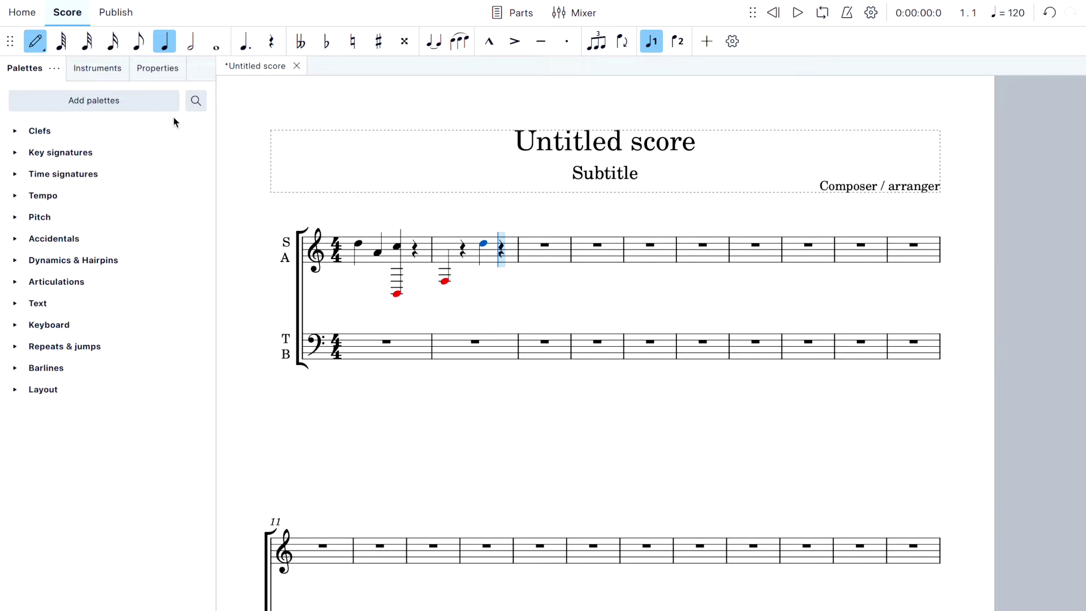
key("Escape")
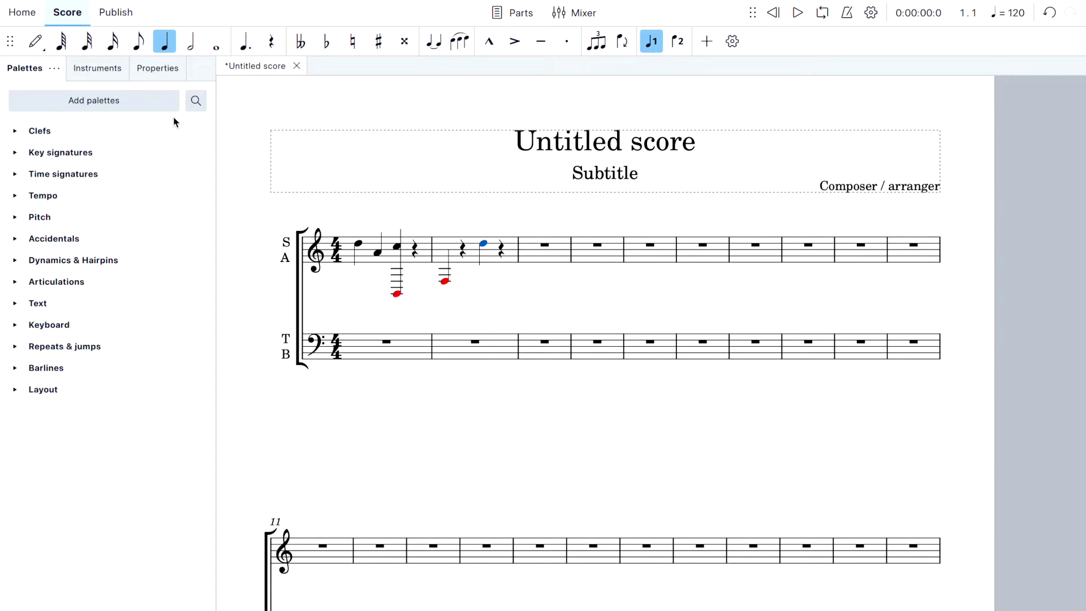
key("Escape")
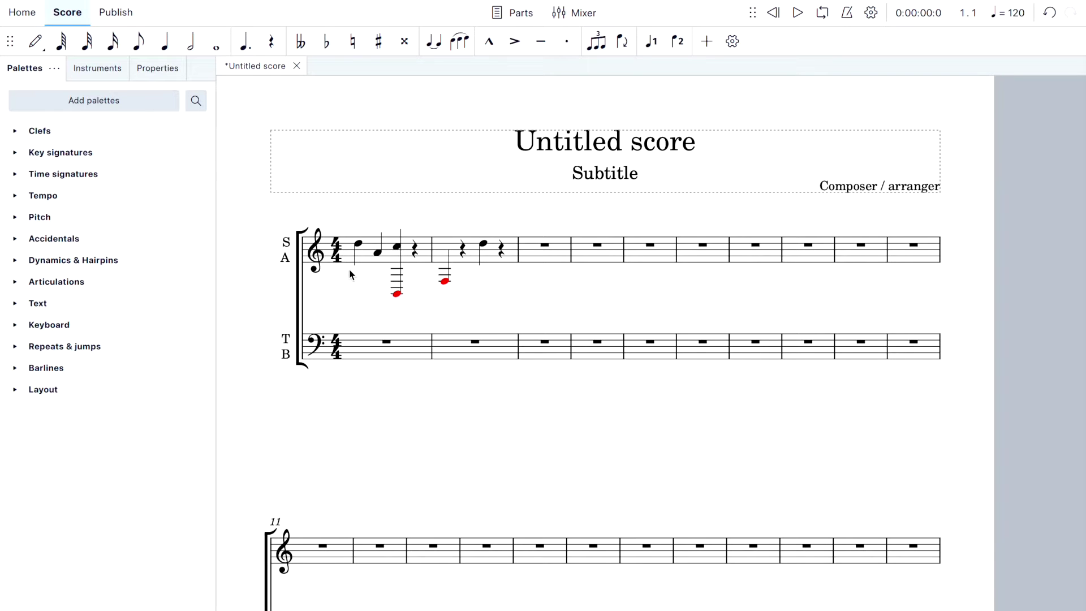
- Clear the contents of the first two measures of the soprano/alto staff
left_click(361, 257)
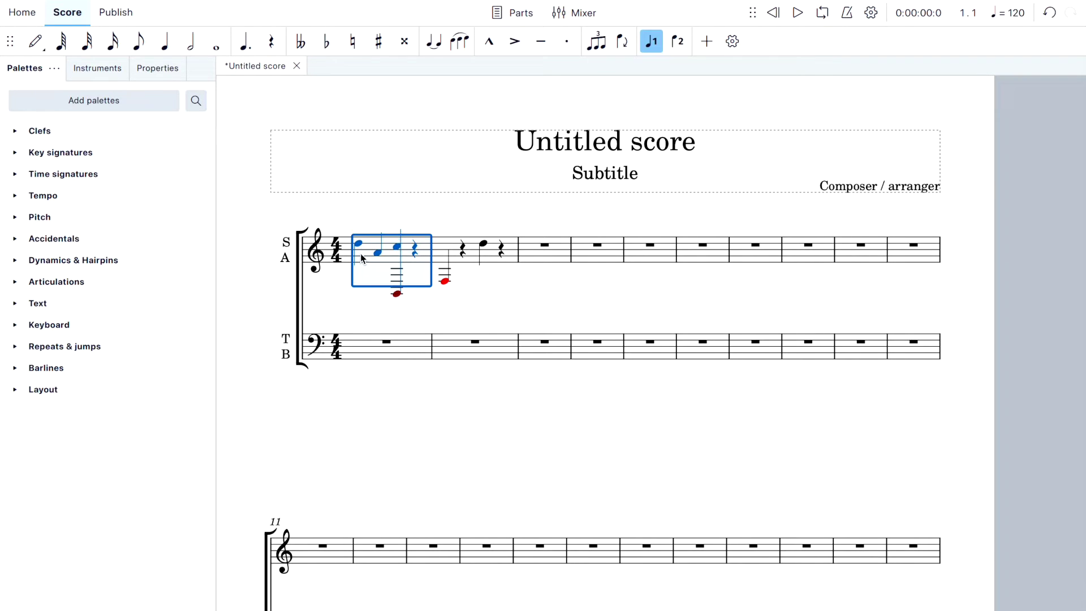
key("Delete")
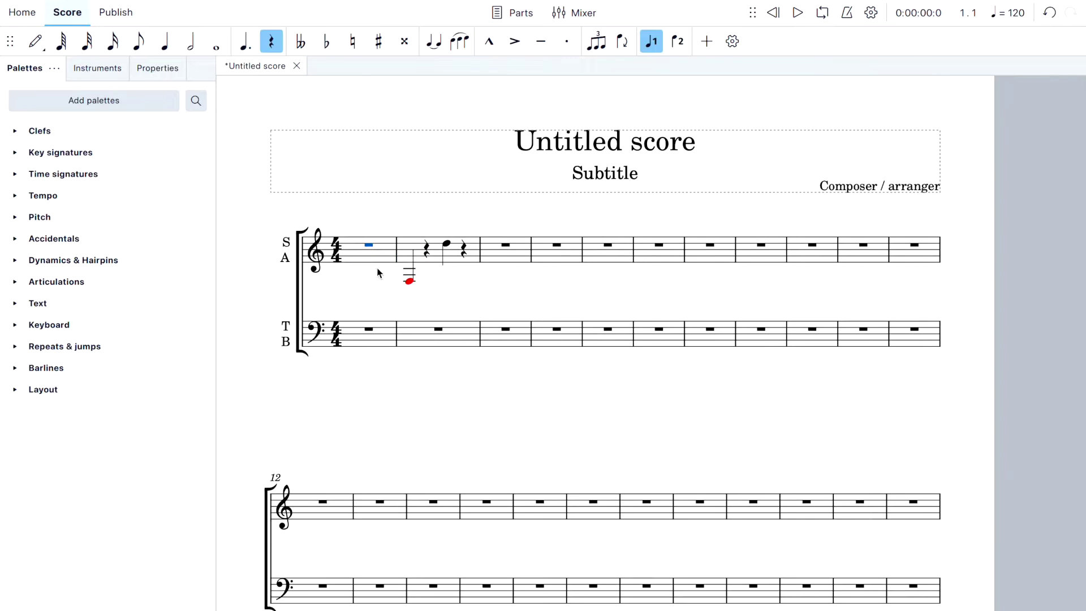
left_click(407, 249)
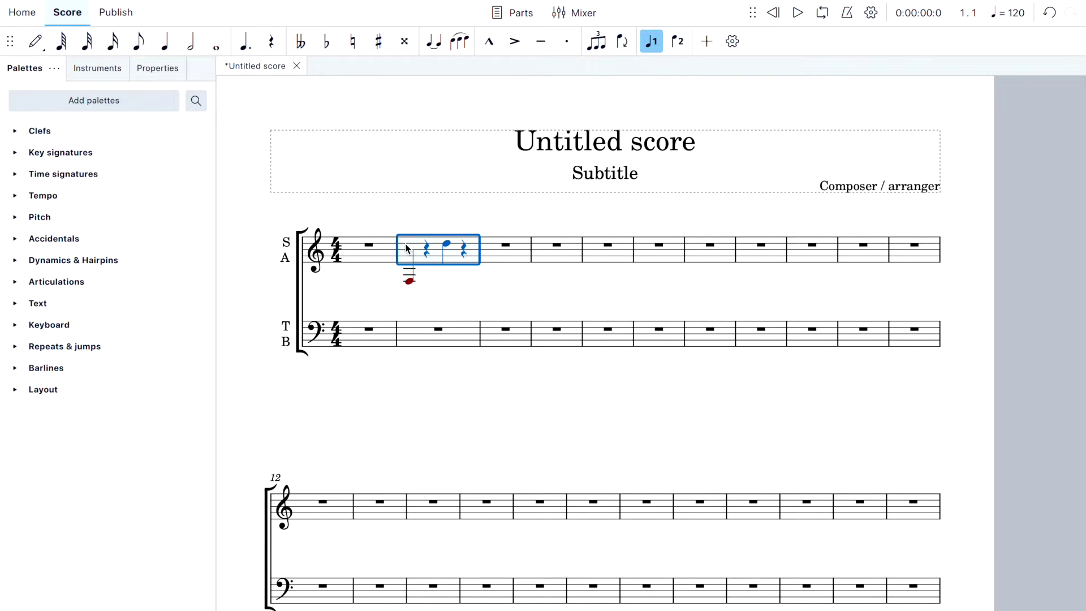
key("Delete")
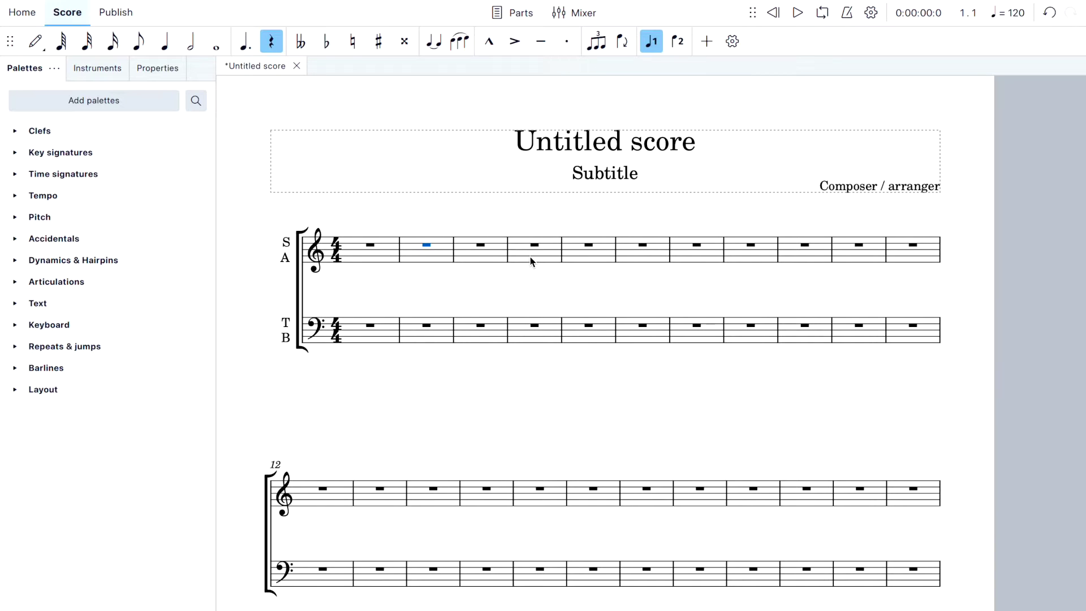
- Set the soprano/alto staff's notehead scheme to 7-shape (Aikin) in its advanced style properties
right_click(384, 259)
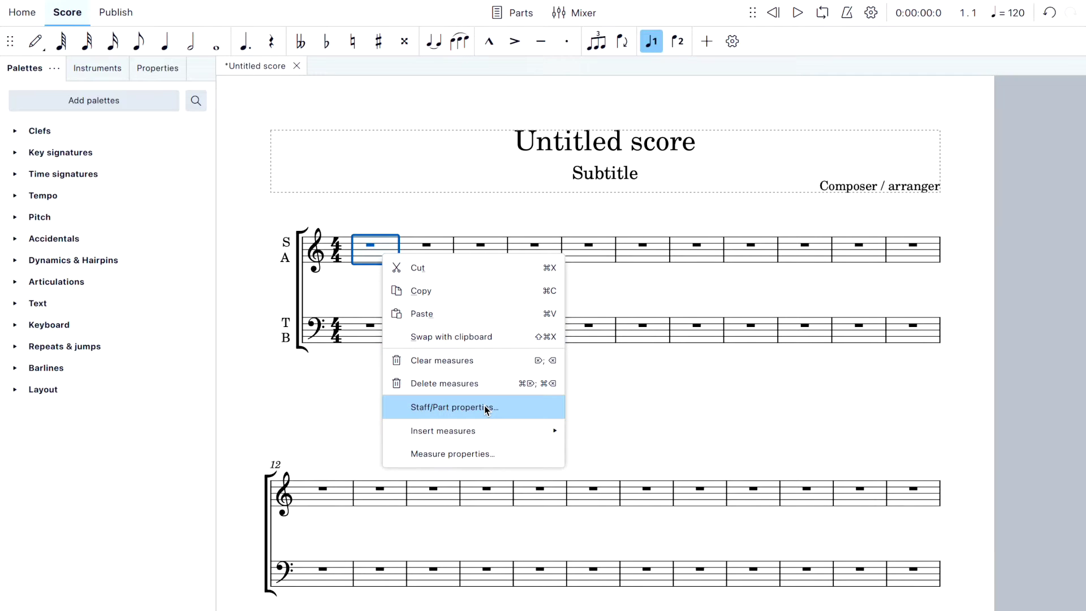
left_click(589, 383)
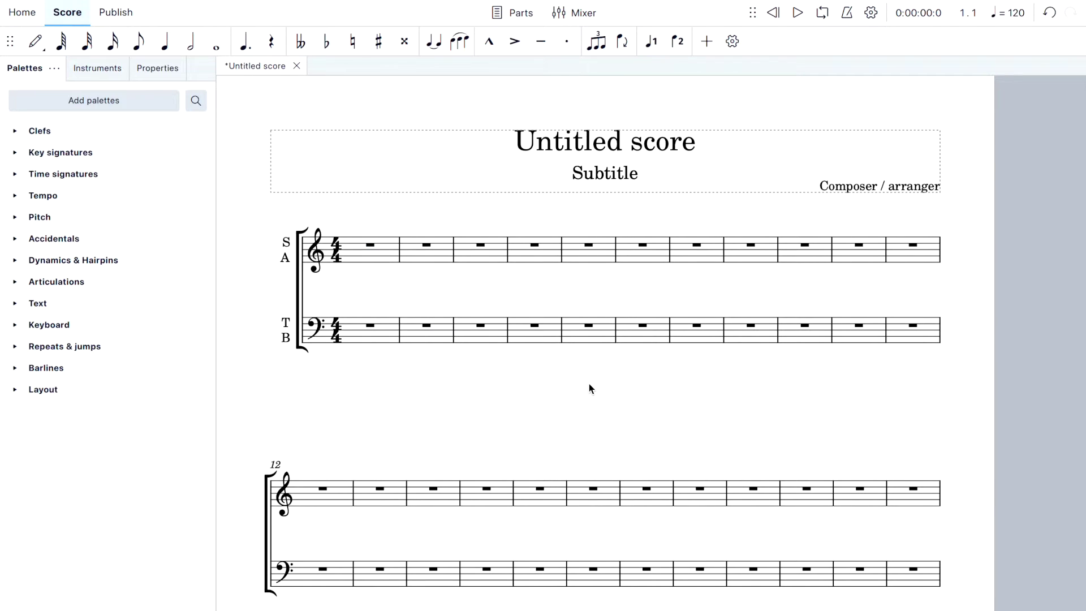
right_click(384, 253)
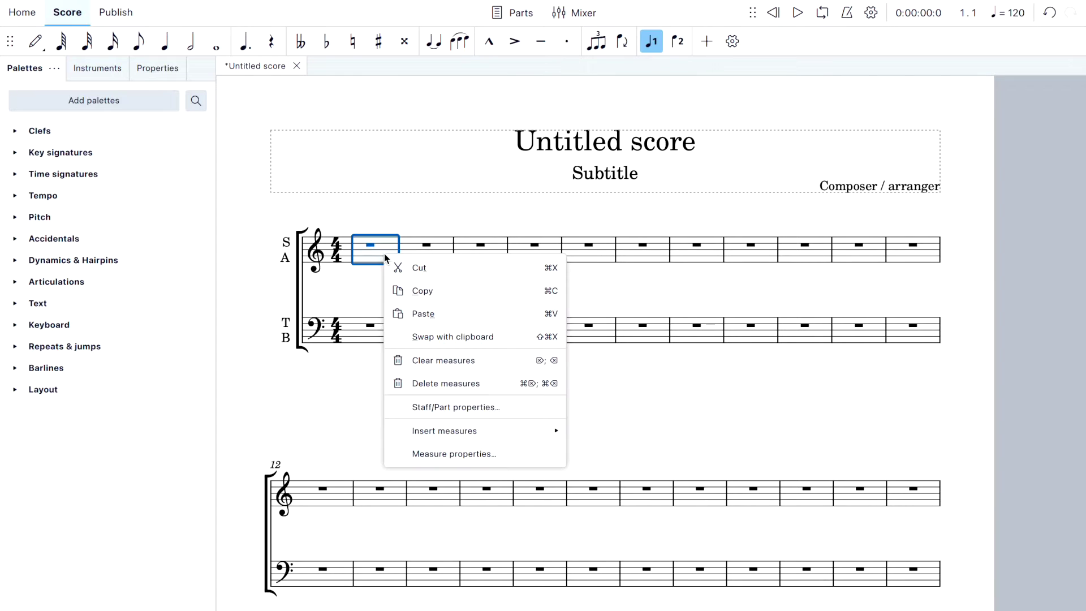
left_click(431, 409)
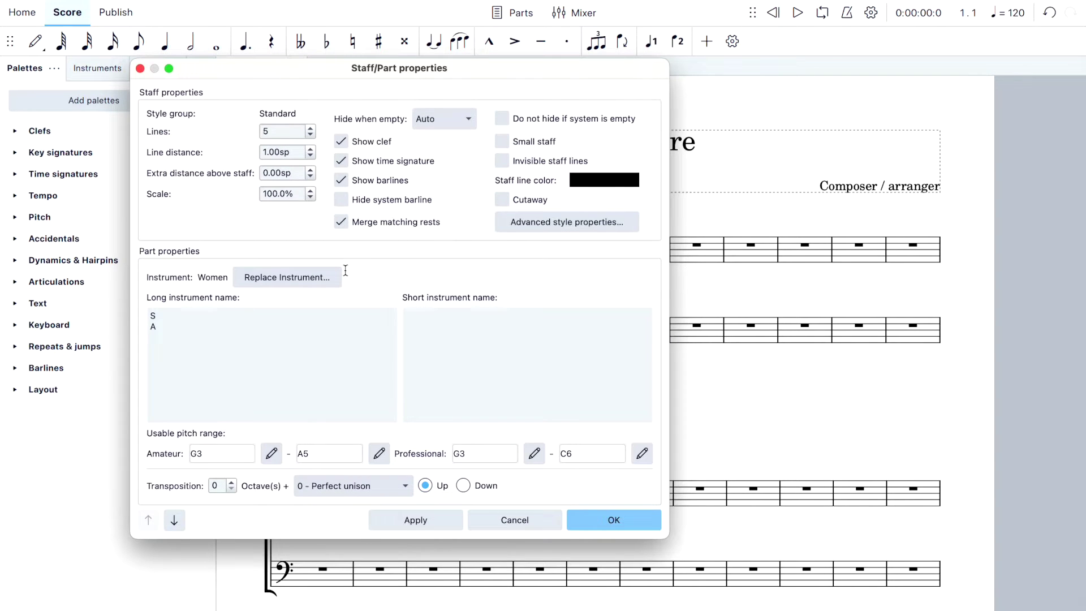
left_click(538, 226)
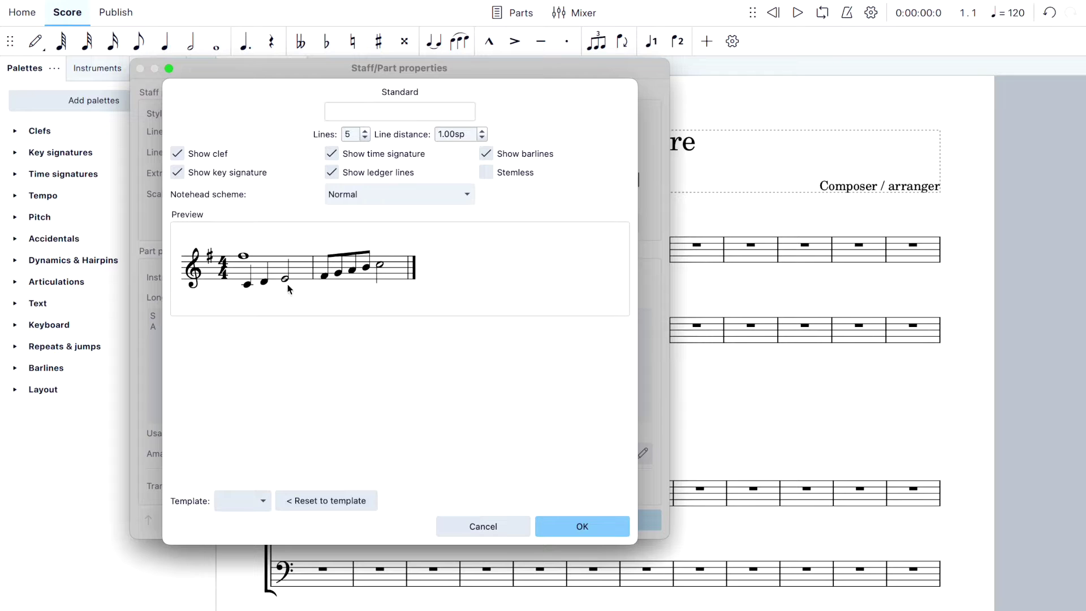
left_click(392, 196)
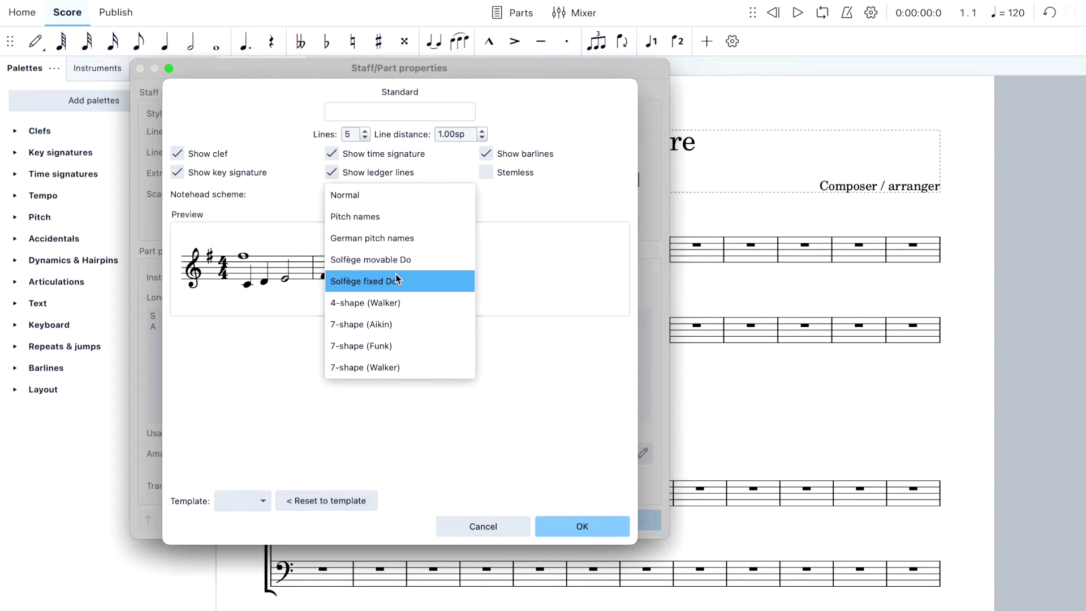
left_click(415, 324)
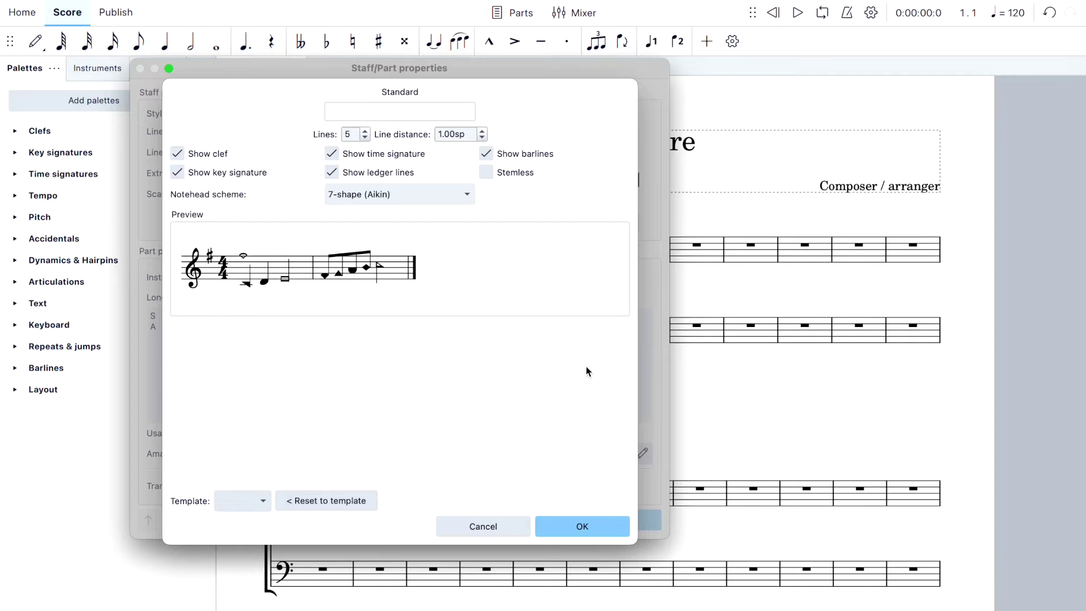
left_click(589, 528)
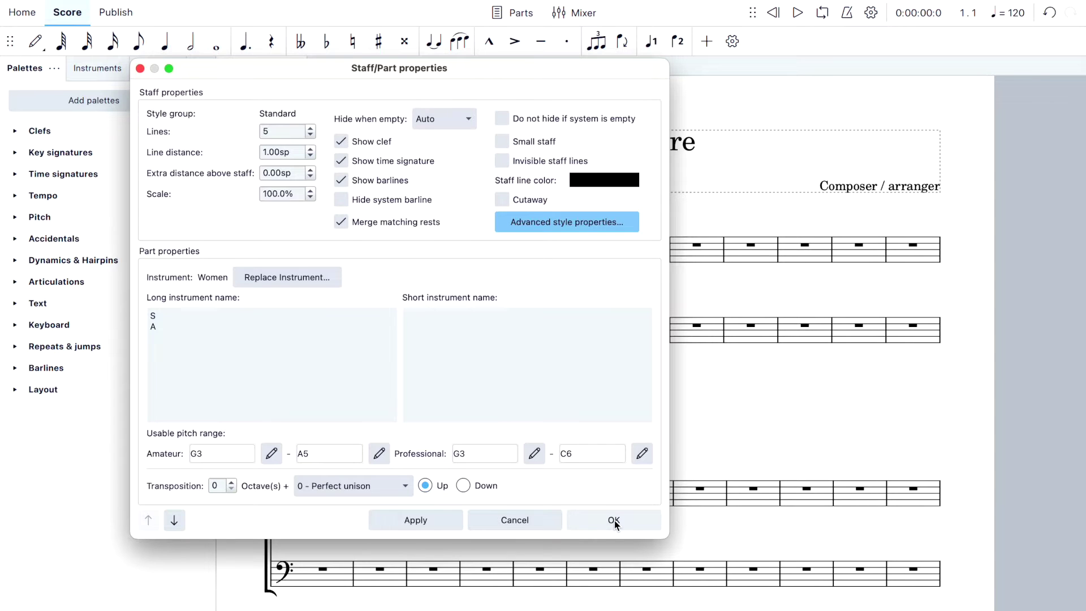
left_click(615, 523)
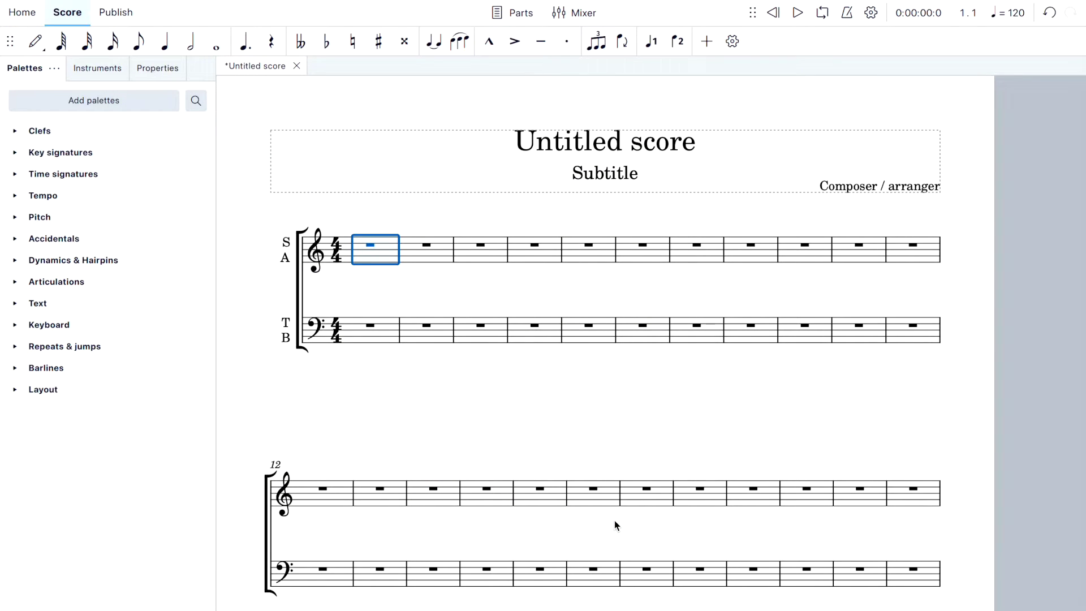
- Fill the first measure of the soprano/alto staff with the quarter notes F, E, G and C
left_click(169, 48)
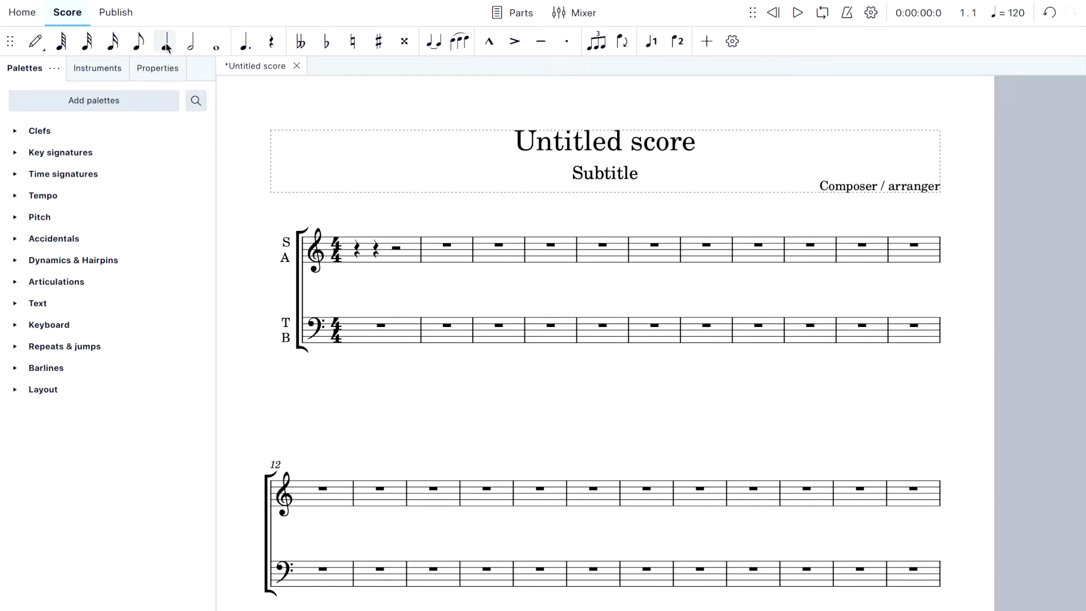
key("n")
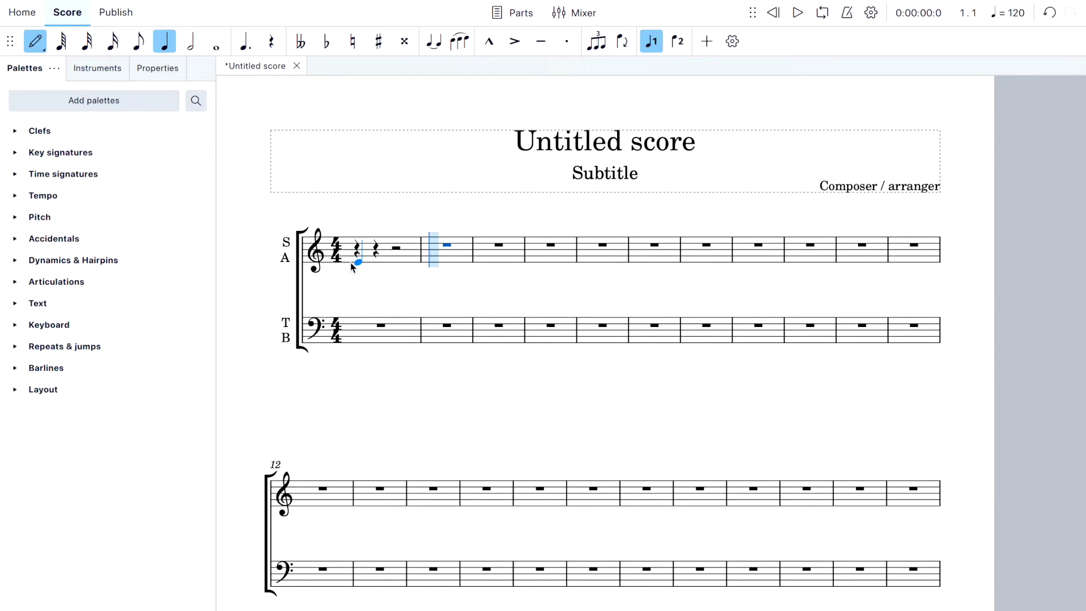
left_click(357, 260)
left_click(377, 262)
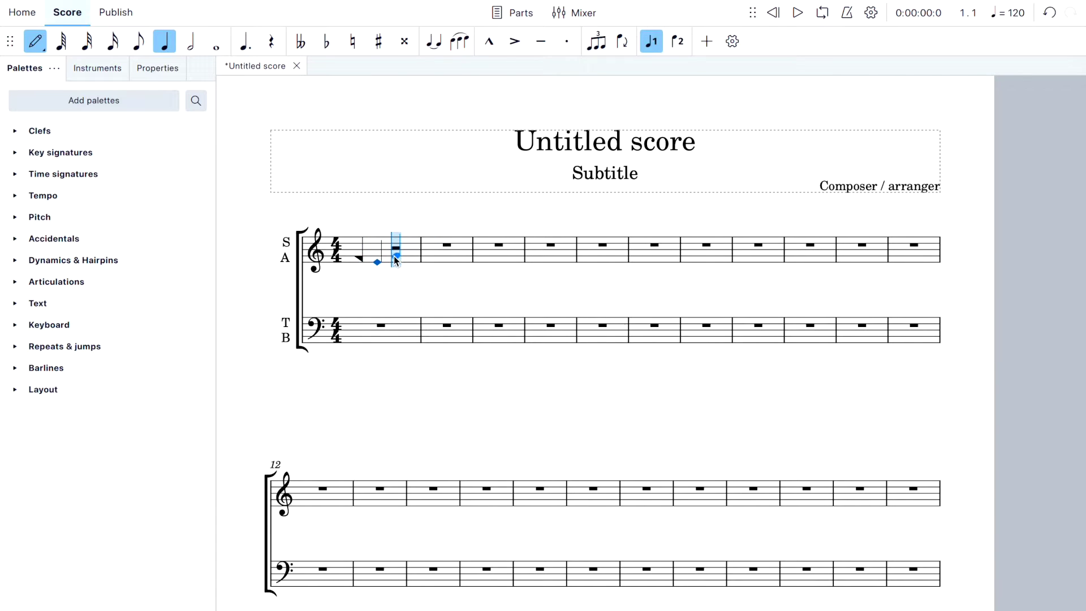
left_click(396, 257)
left_click(417, 245)
- Fill the second measure of the soprano/alto staff with the half notes A and G
key("6")
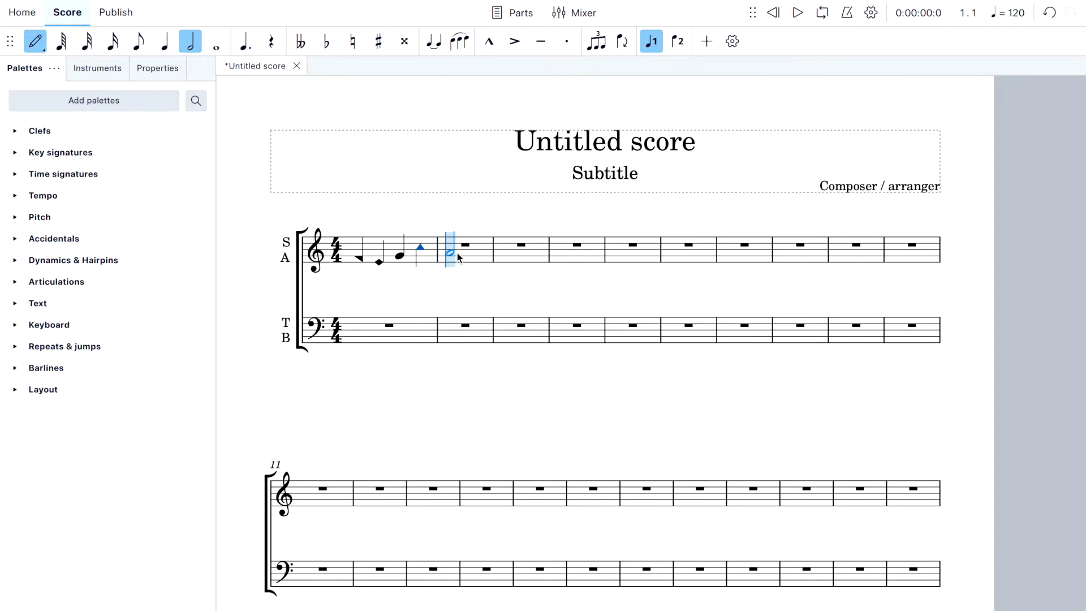
left_click(457, 253)
left_click(478, 258)
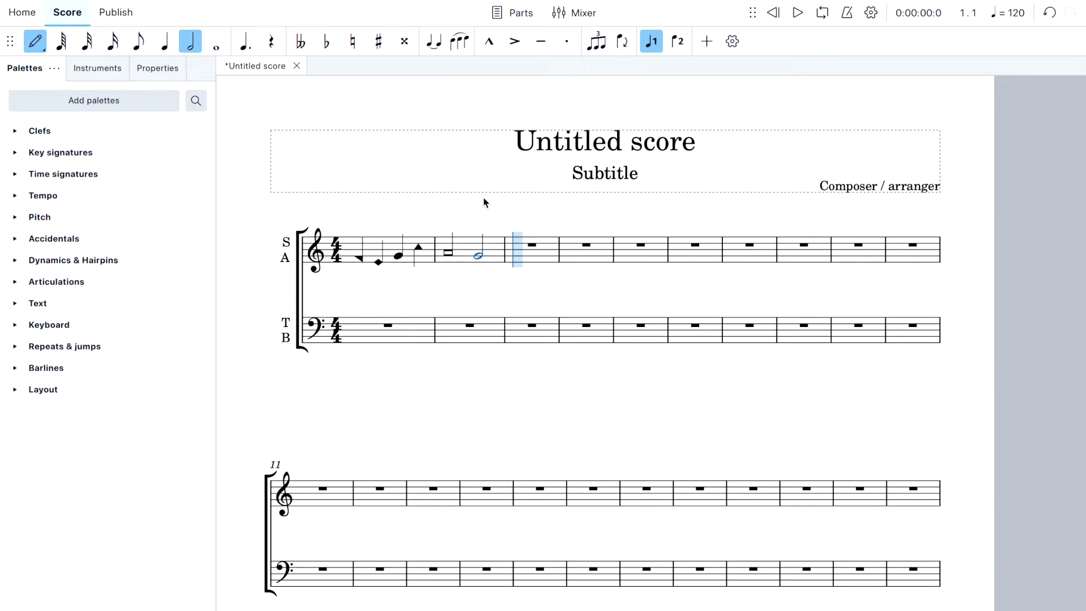
- Exit note entry and play back the first two measures from the start of the soprano/alto staff
key("Escape")
key("Escape")
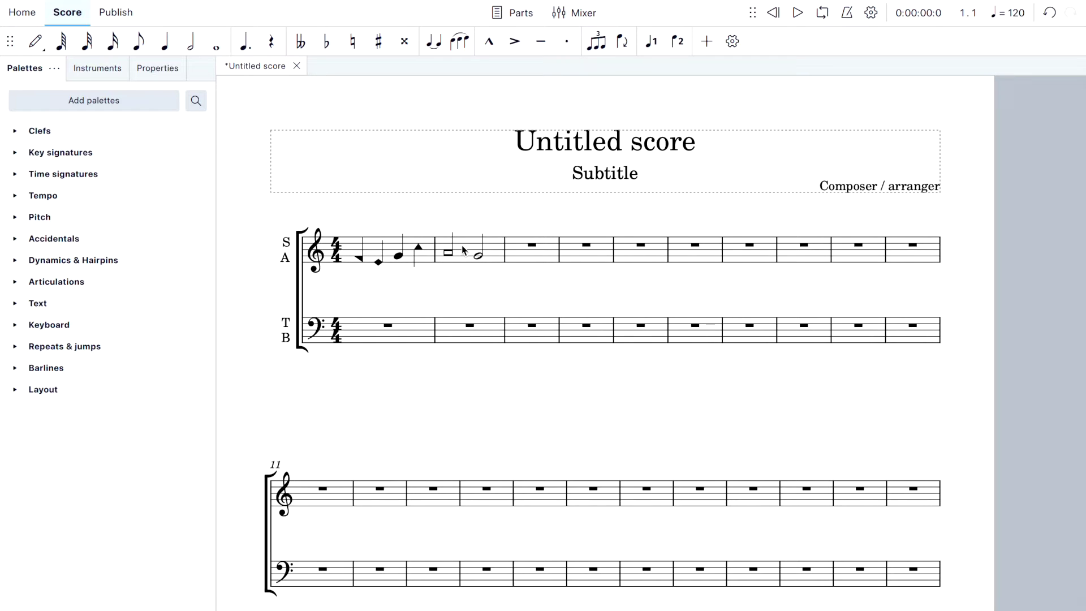
left_click(355, 247)
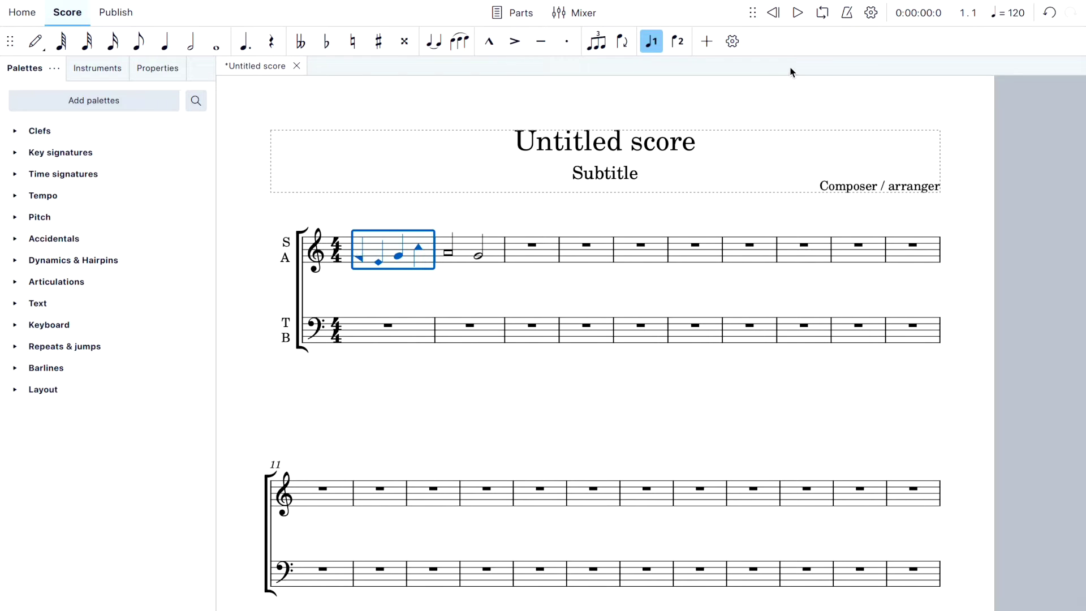
left_click(798, 13)
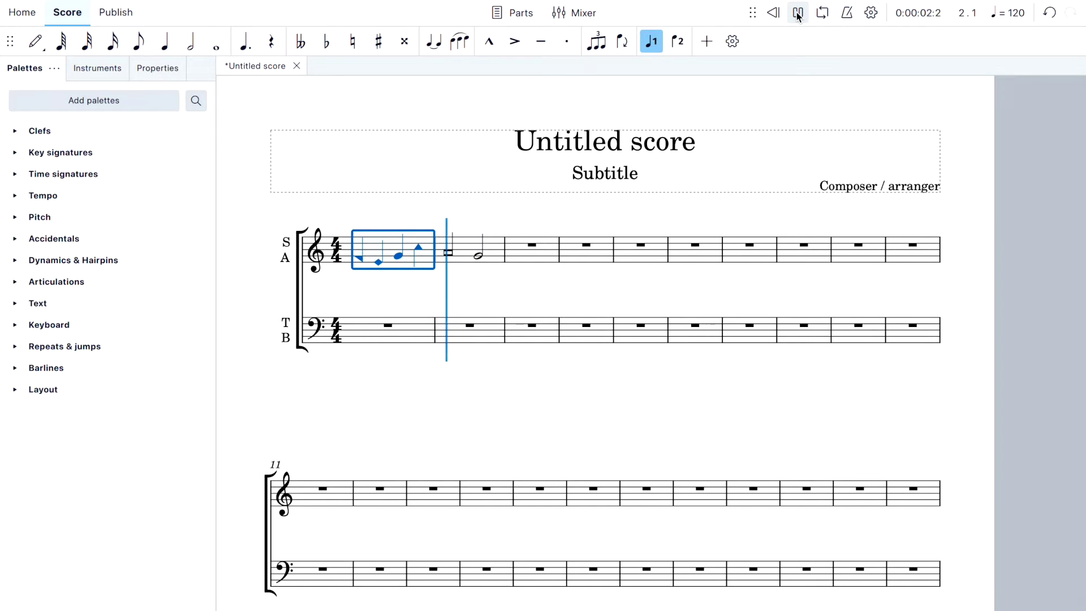
left_click(798, 13)
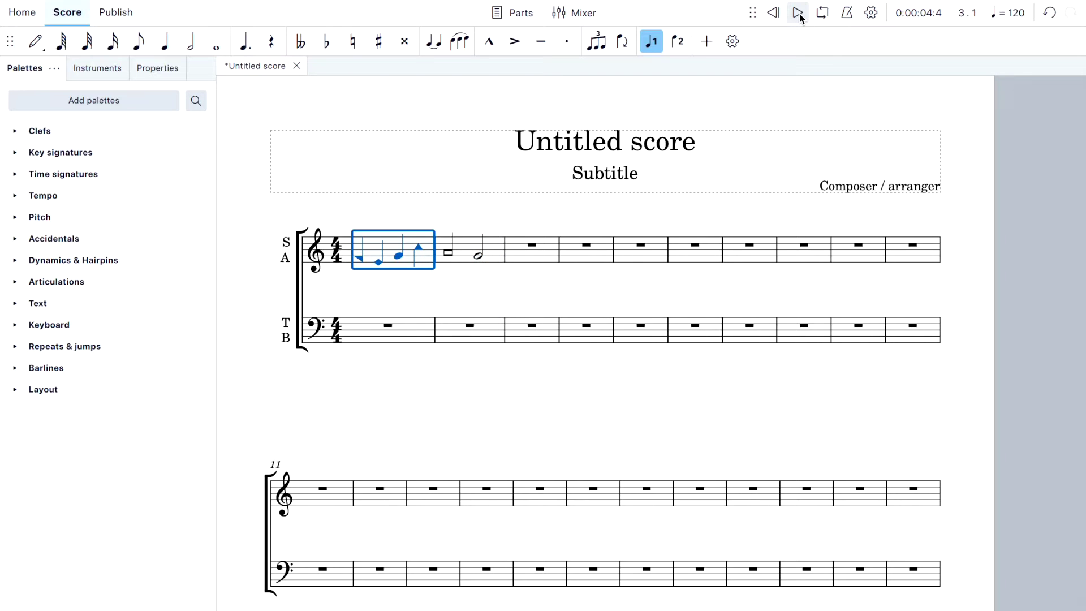
left_click(481, 293)
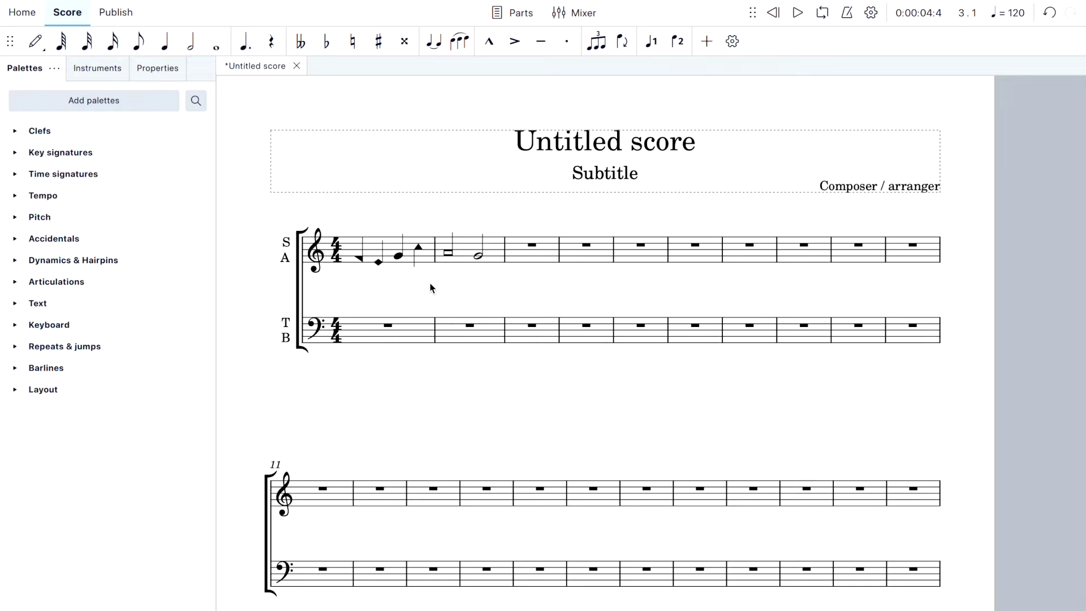
- Delete the notes in the first two measures of the soprano/alto staff
left_click(354, 246)
key("Delete")
left_click(426, 242)
key("Delete")
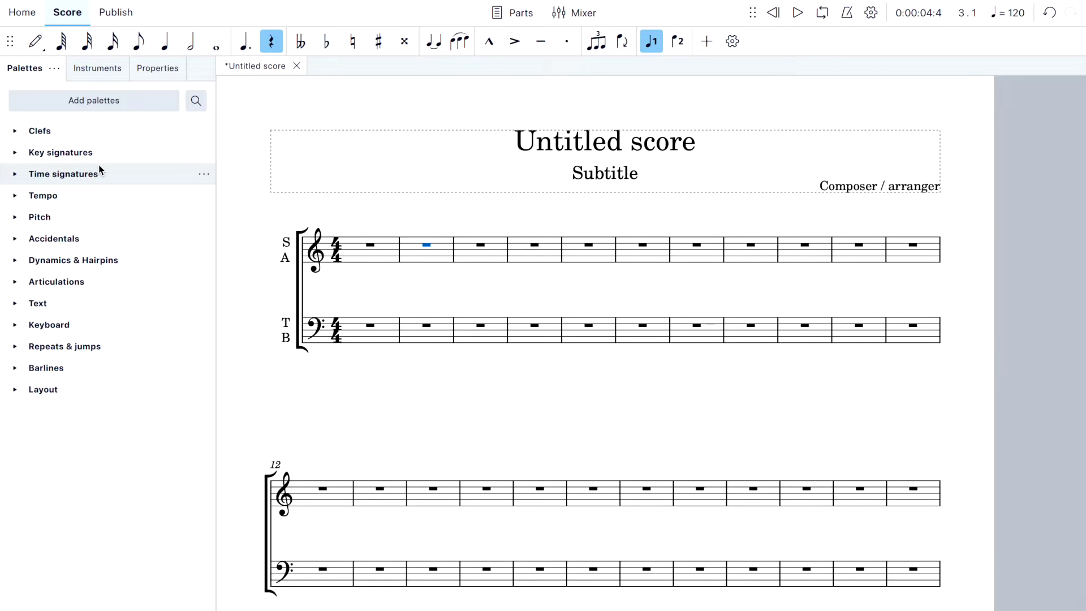
- Try adding the three-sharp key signature at the second measure, and undo it
left_click(15, 153)
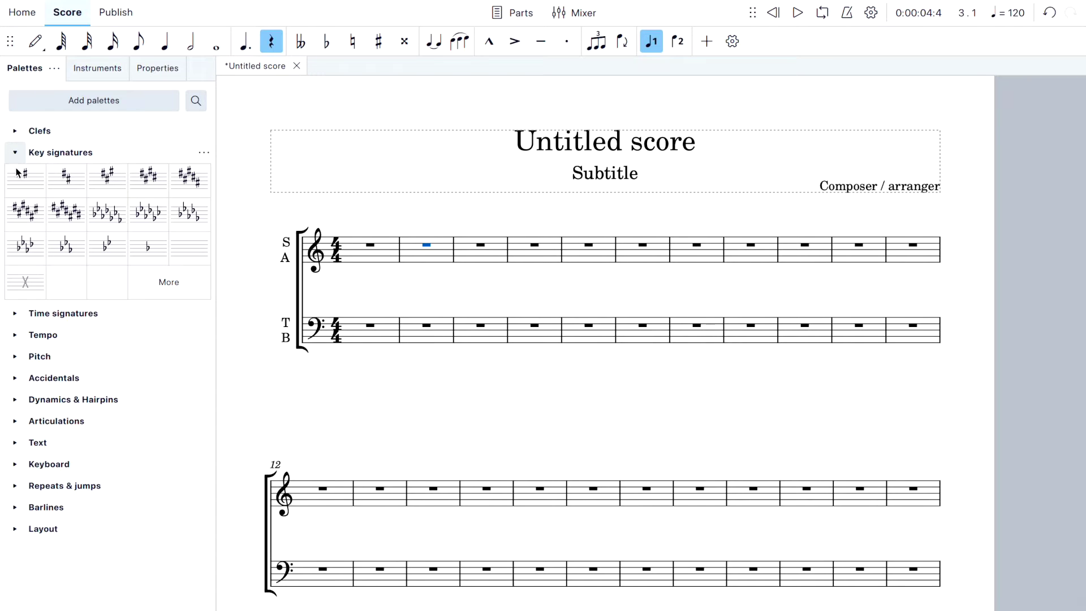
left_click(115, 181)
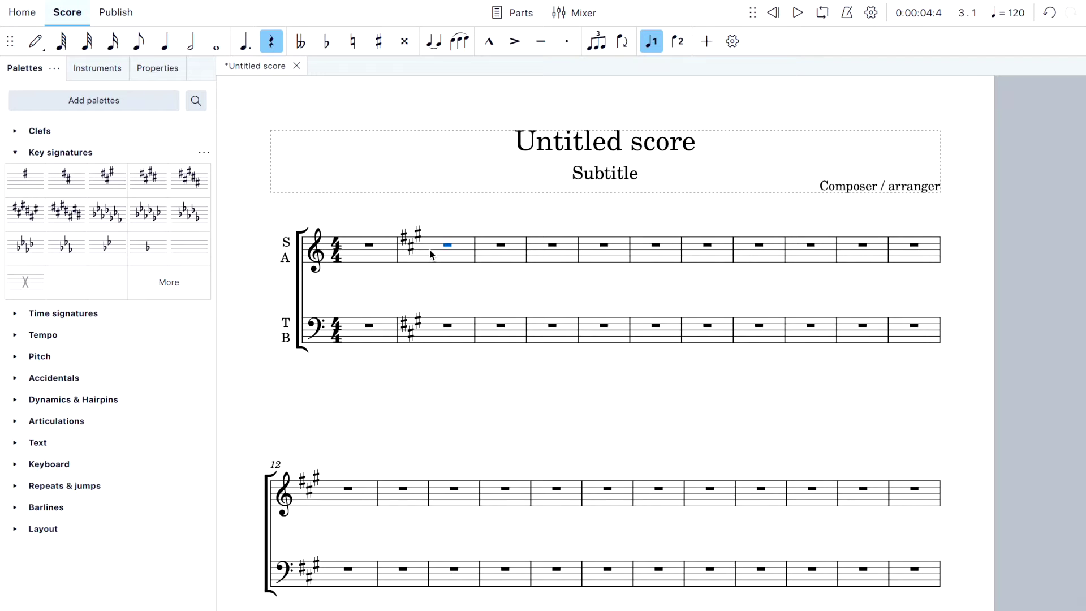
left_click(164, 0)
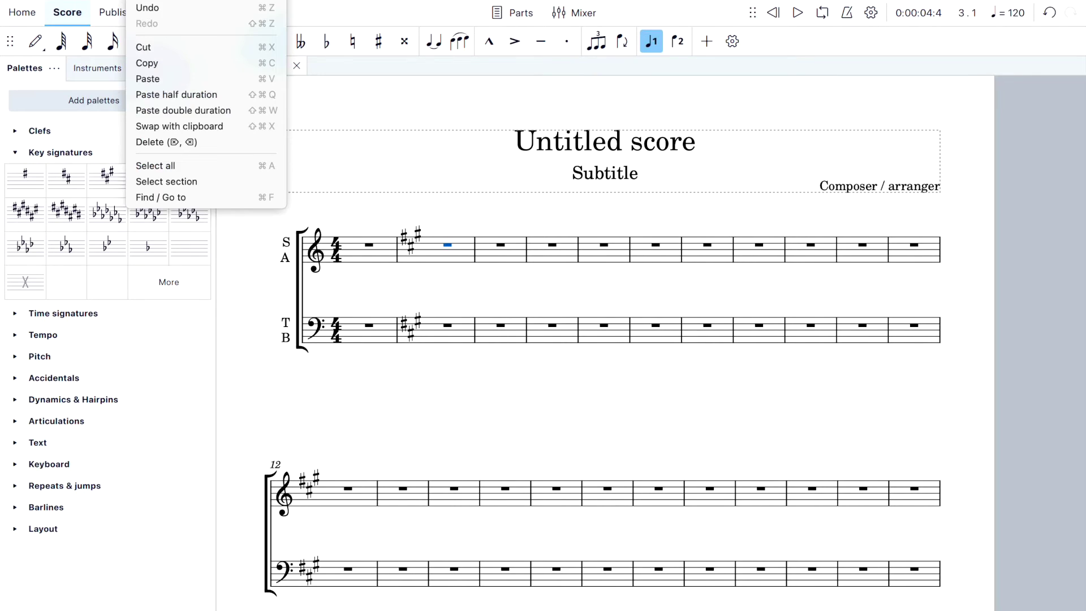
left_click(149, 8)
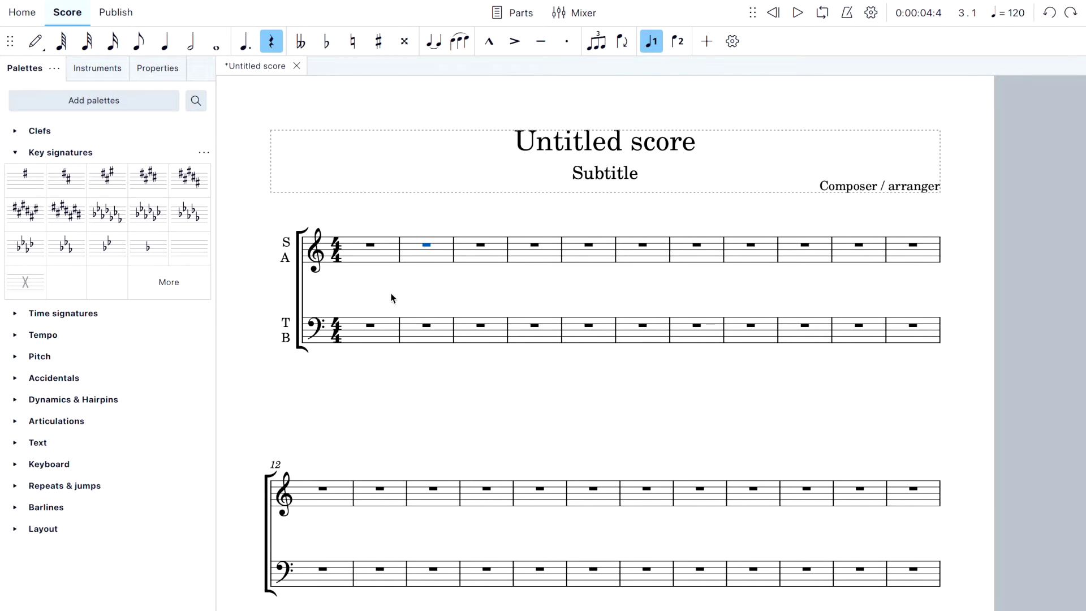
- Apply the three-sharp key signature from the first measure of the score
left_click(356, 259)
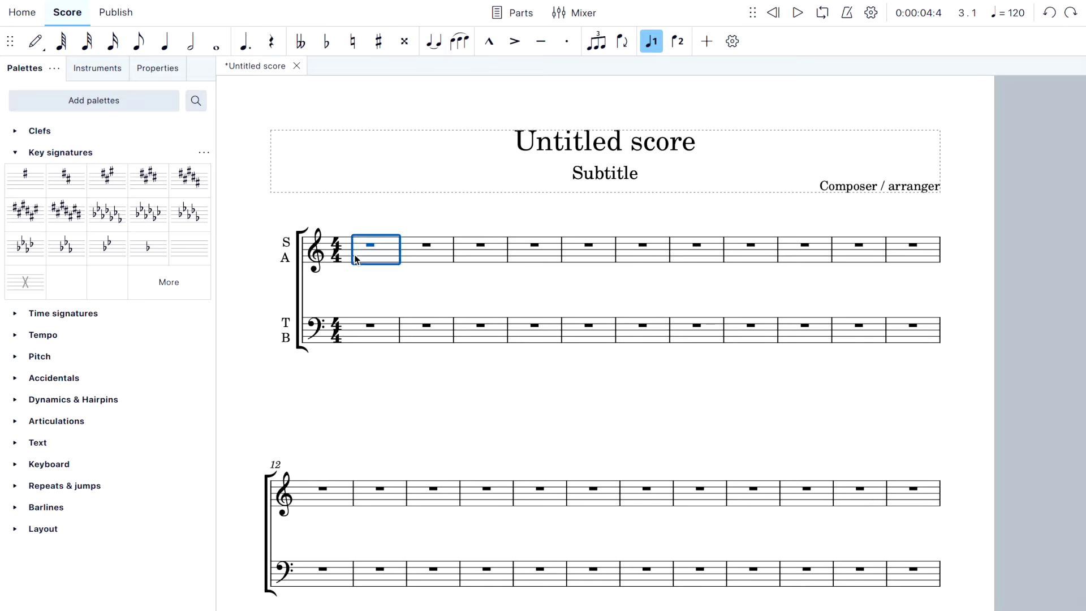
mouse_move(113, 187)
left_mouse_down()
mouse_move(127, 167)
mouse_move(271, 144)
mouse_move(356, 212)
mouse_move(368, 257)
mouse_move(189, 242)
mouse_move(101, 188)
mouse_move(113, 181)
left_mouse_up()
left_click(107, 178)
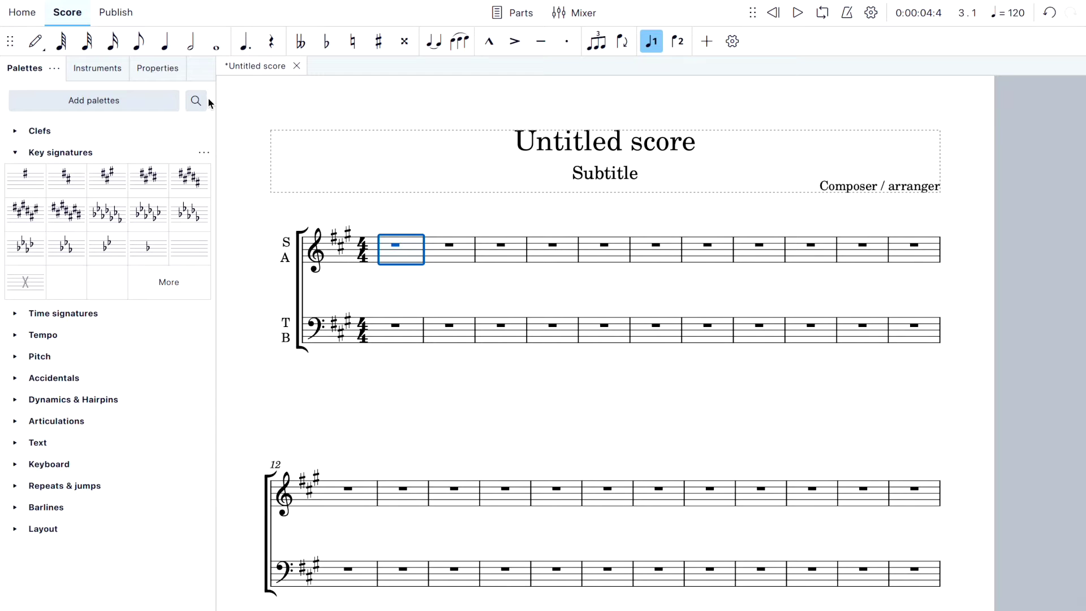
- Fill the first measure of the soprano/alto staff with the quarter notes E, A, high C-sharp and low E
left_click(165, 43)
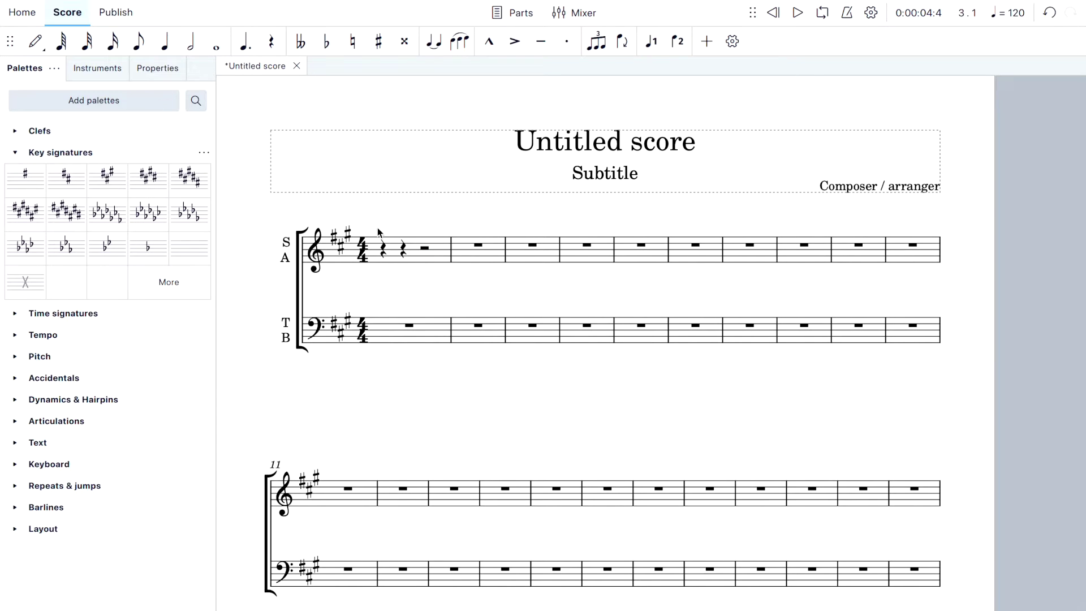
key("n")
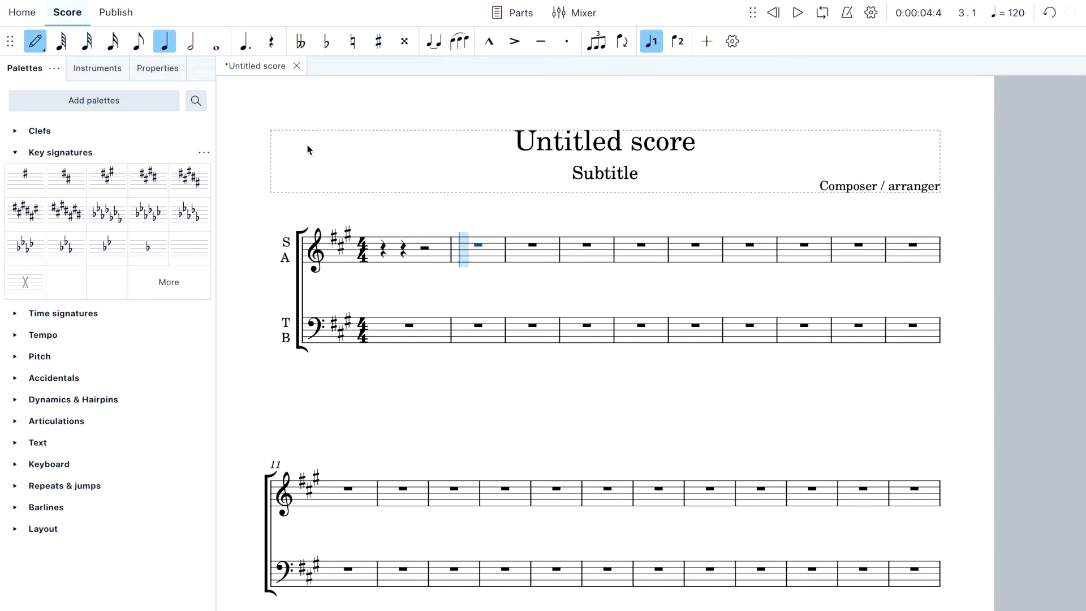
left_click(383, 262)
left_click(428, 250)
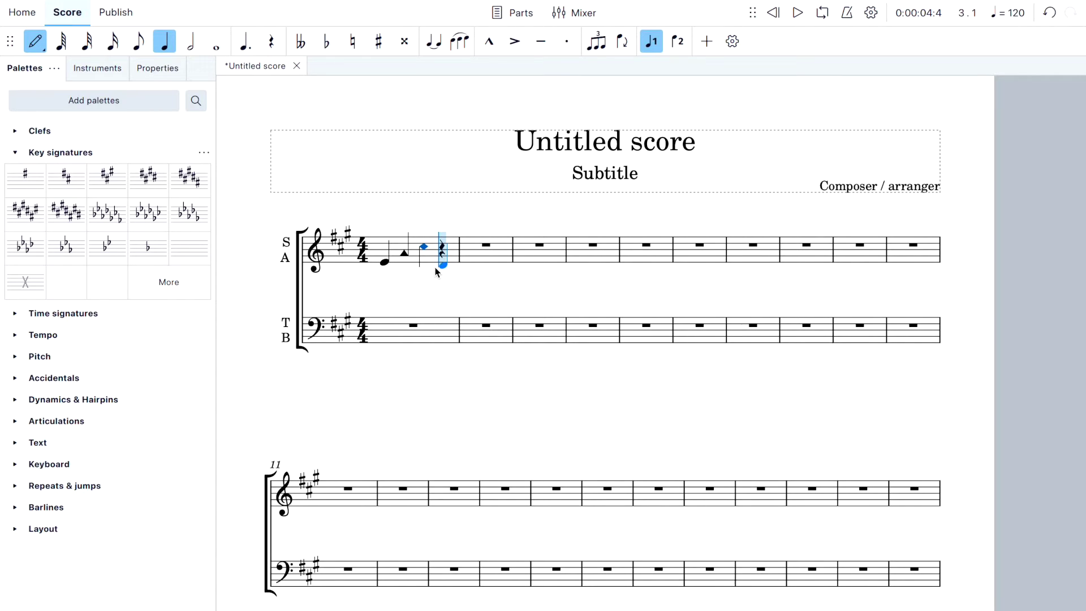
left_click(442, 241)
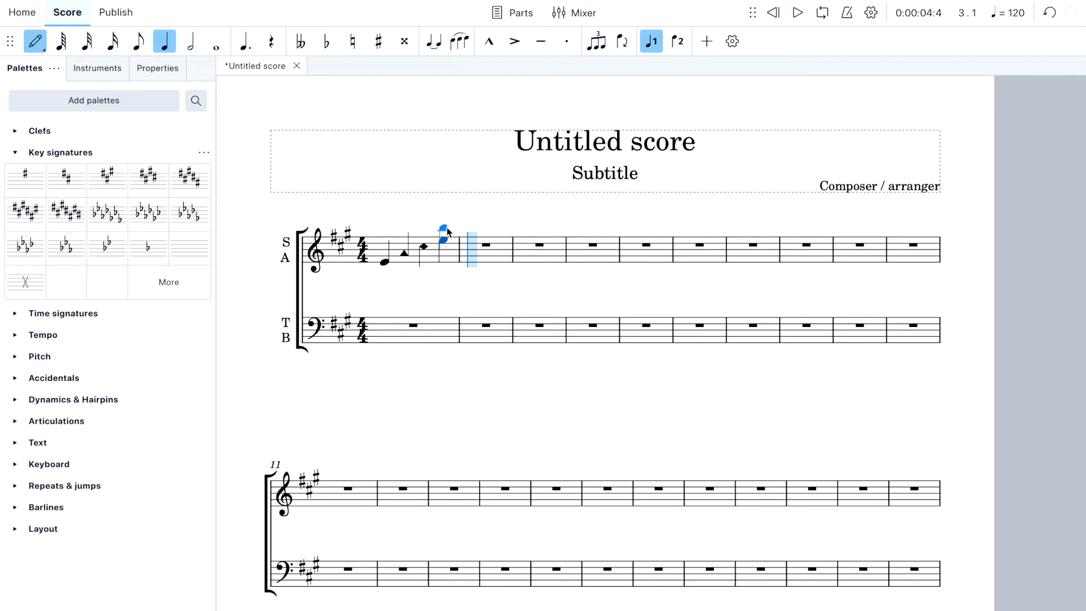
key("ctrl+z")
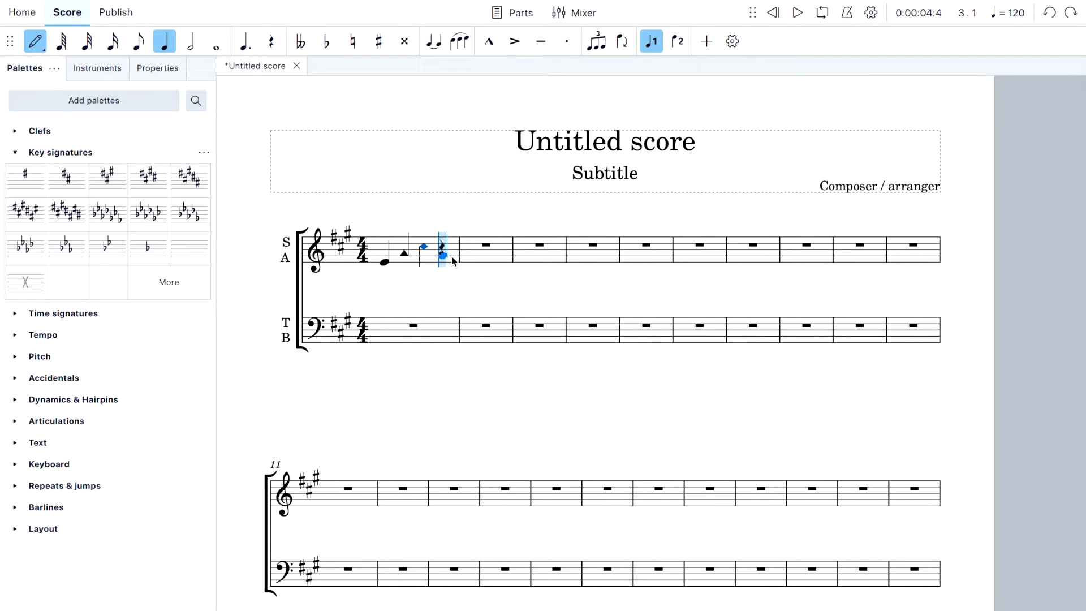
left_click(451, 263)
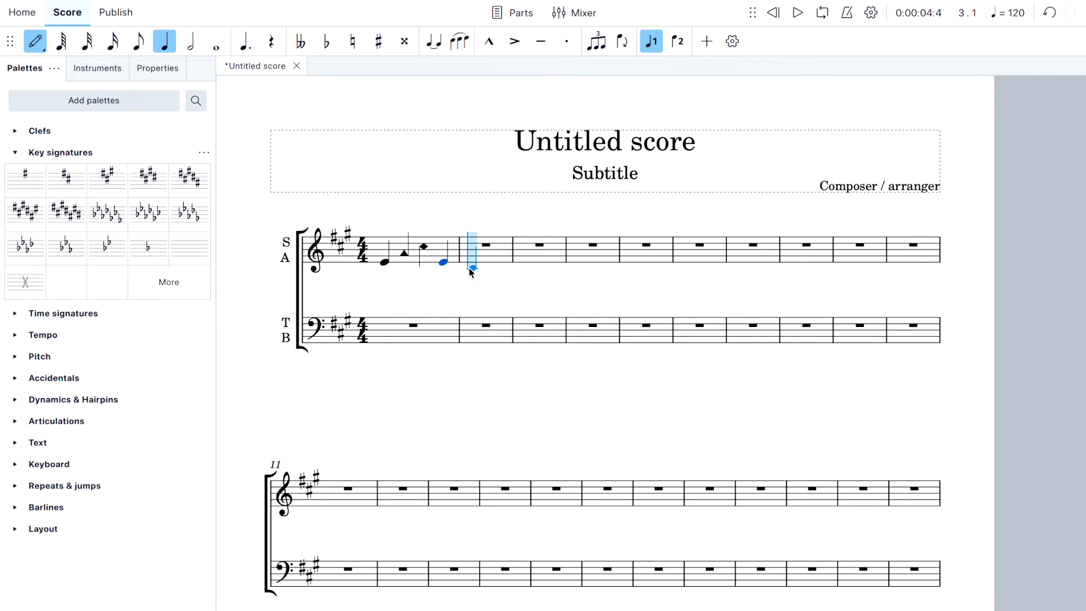
- Fill the second measure of the soprano/alto staff with quarter notes low C-sharp and B and a half note low A
left_click(470, 272)
left_click(486, 274)
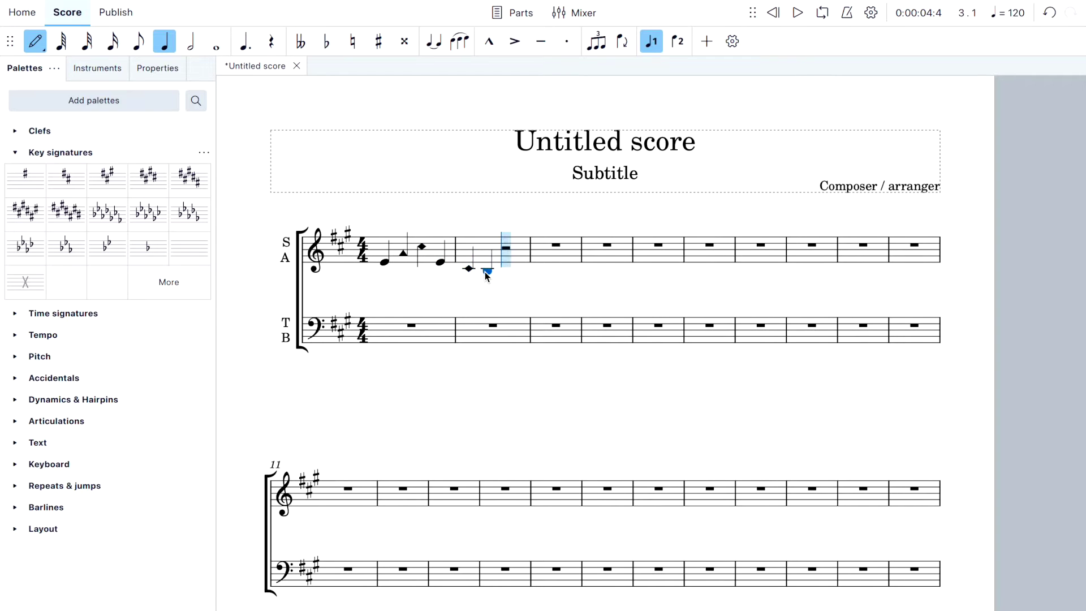
left_click(190, 41)
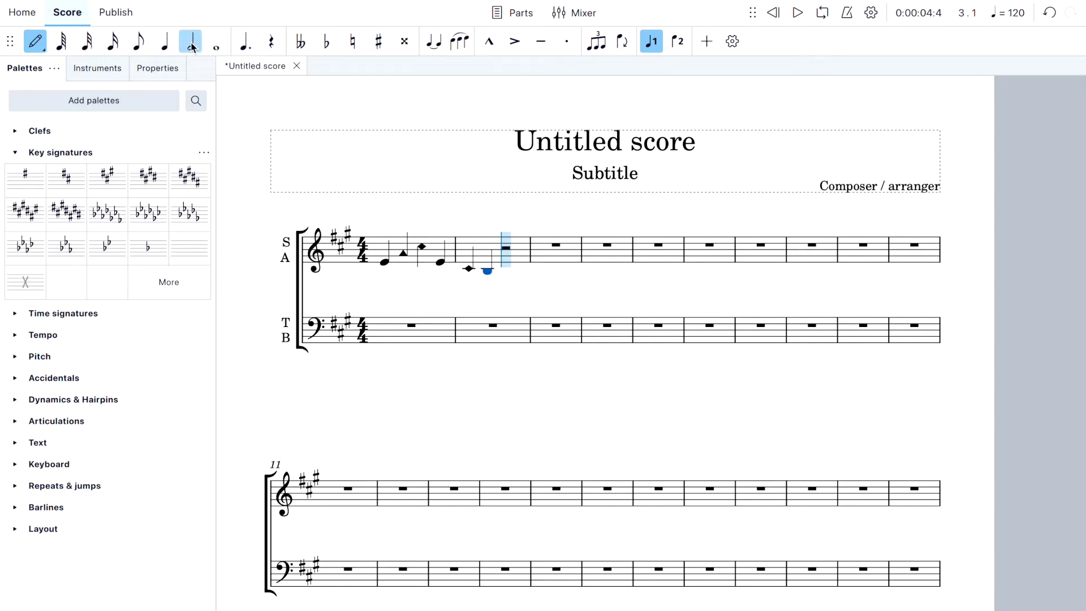
left_click(506, 276)
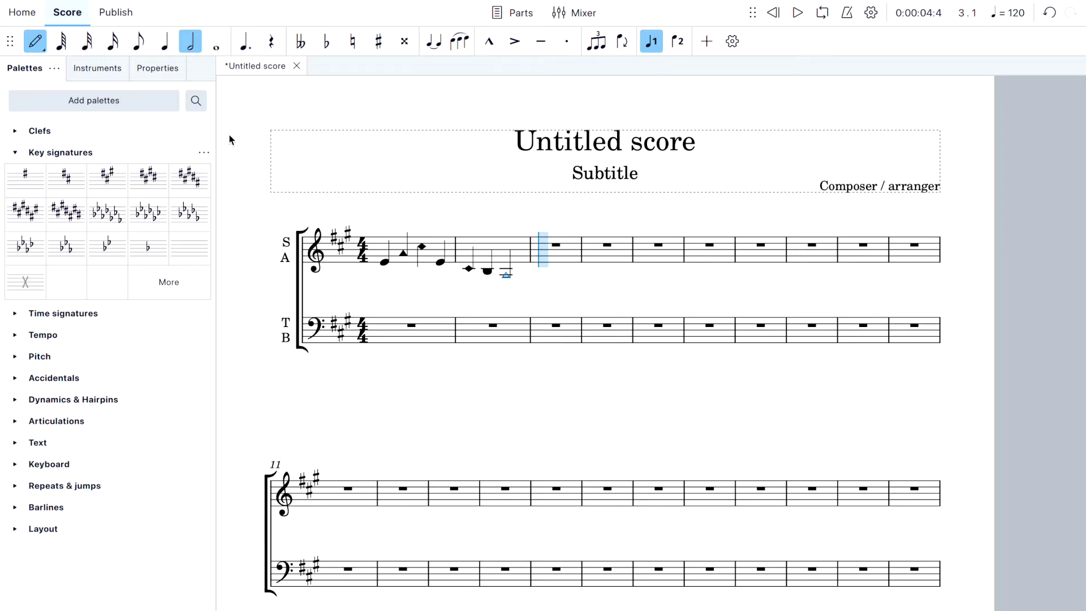
key("Escape")
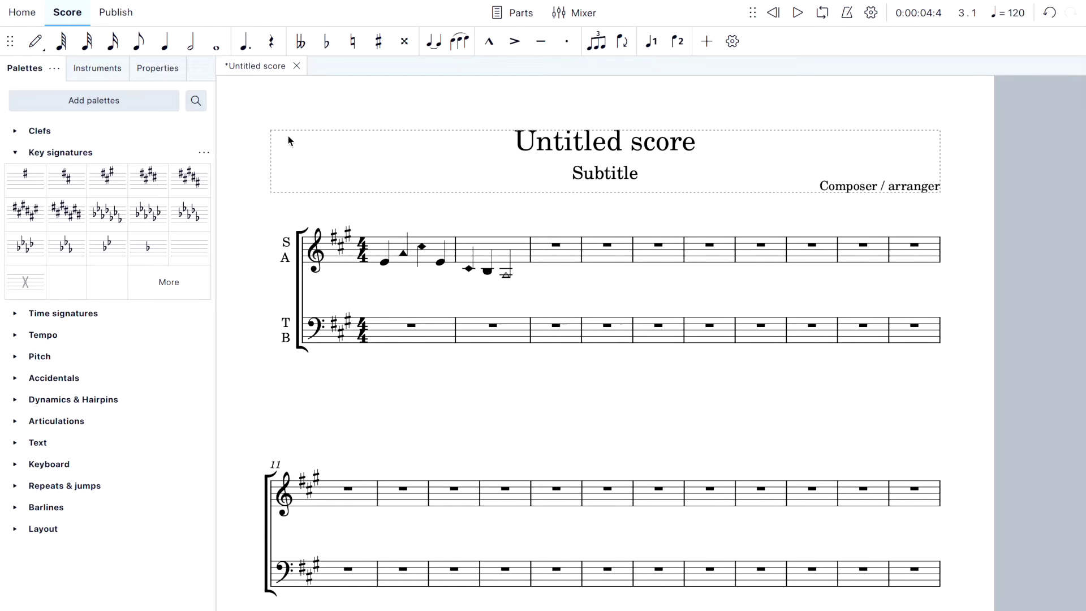
- Play back the two A major measures of the soprano/alto staff from the first measure
left_click(380, 252)
left_click(801, 14)
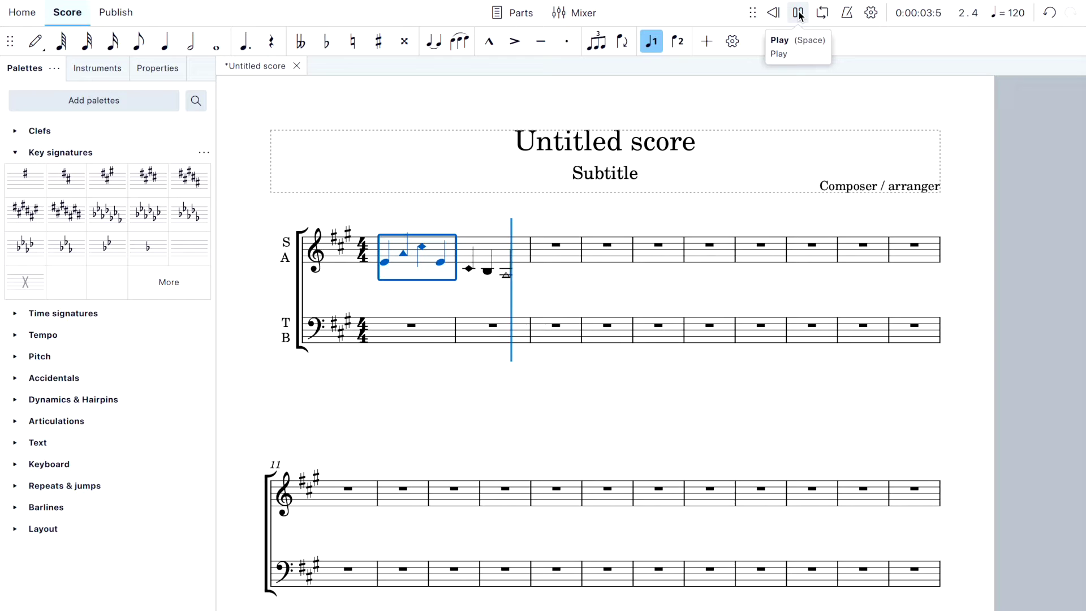
left_click(799, 13)
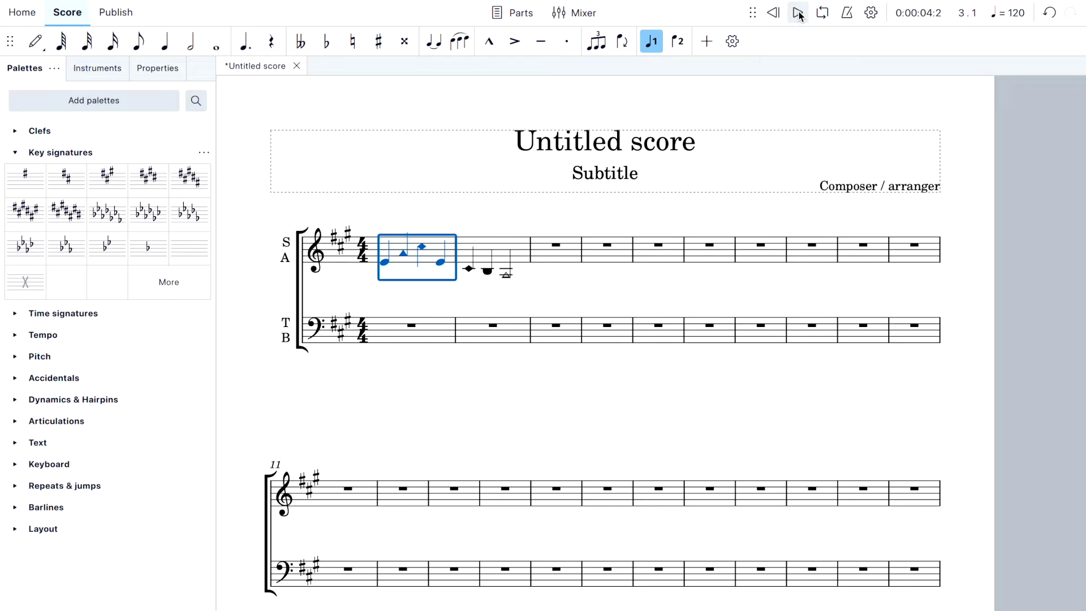
left_click(554, 287)
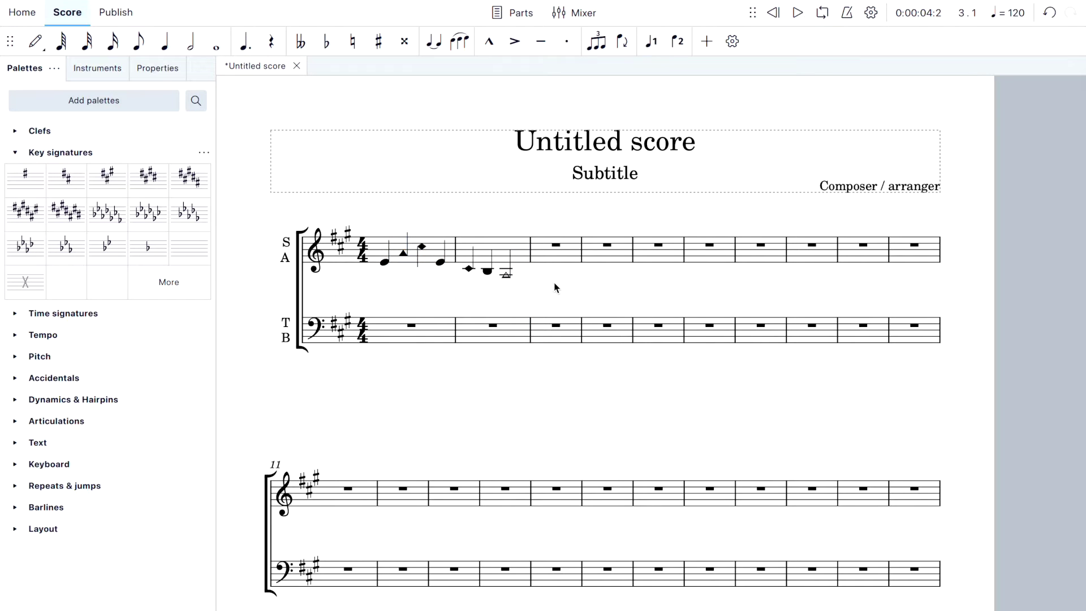
- Lower the third note of the first measure to G-sharp and play the passage back from the start
left_click(423, 253)
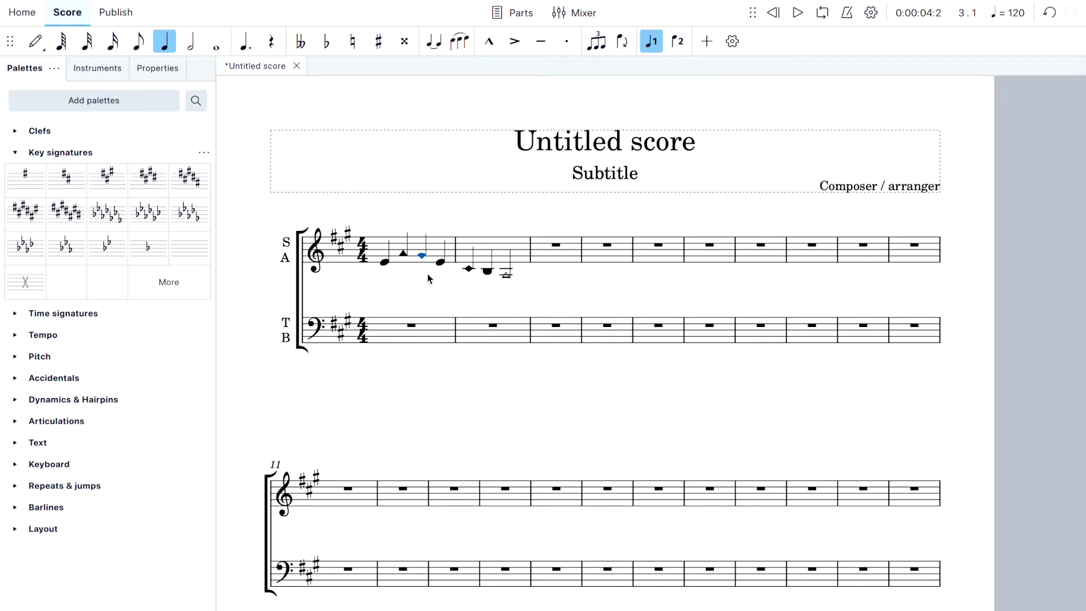
left_click(380, 247)
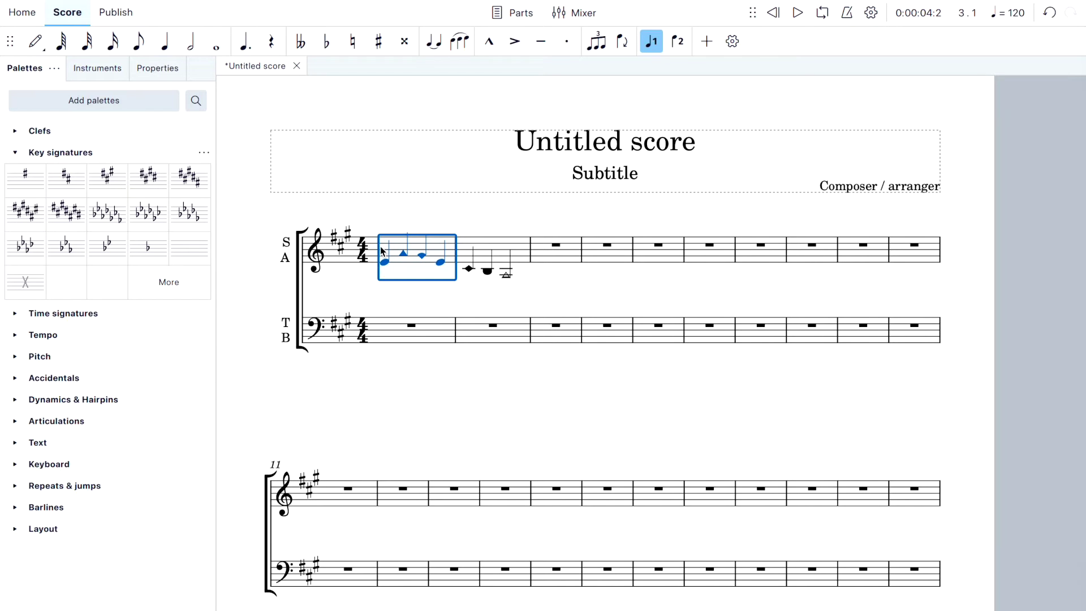
left_click(799, 13)
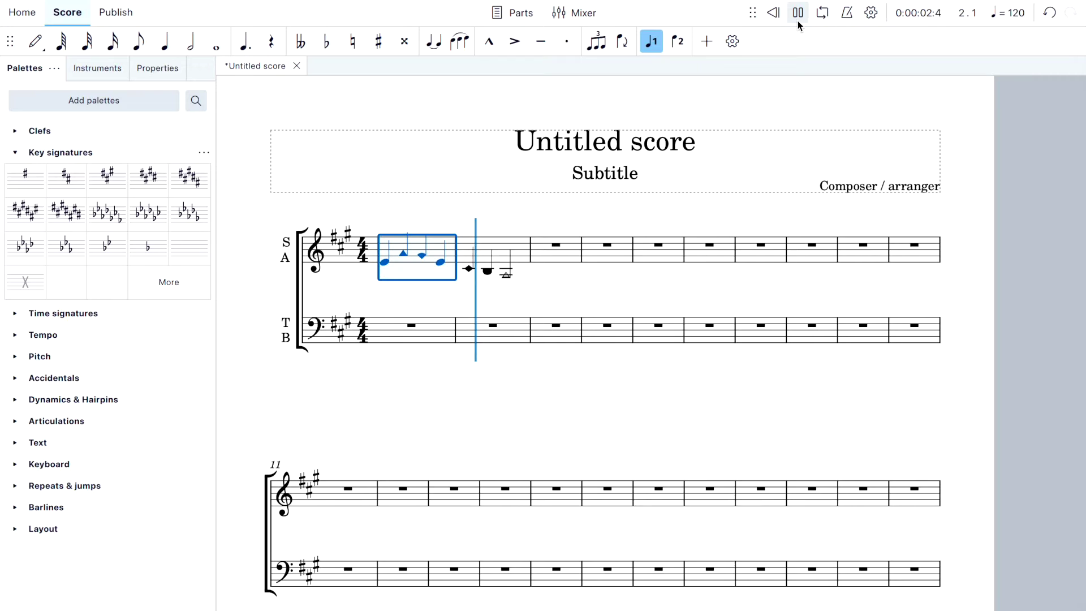
left_click(799, 13)
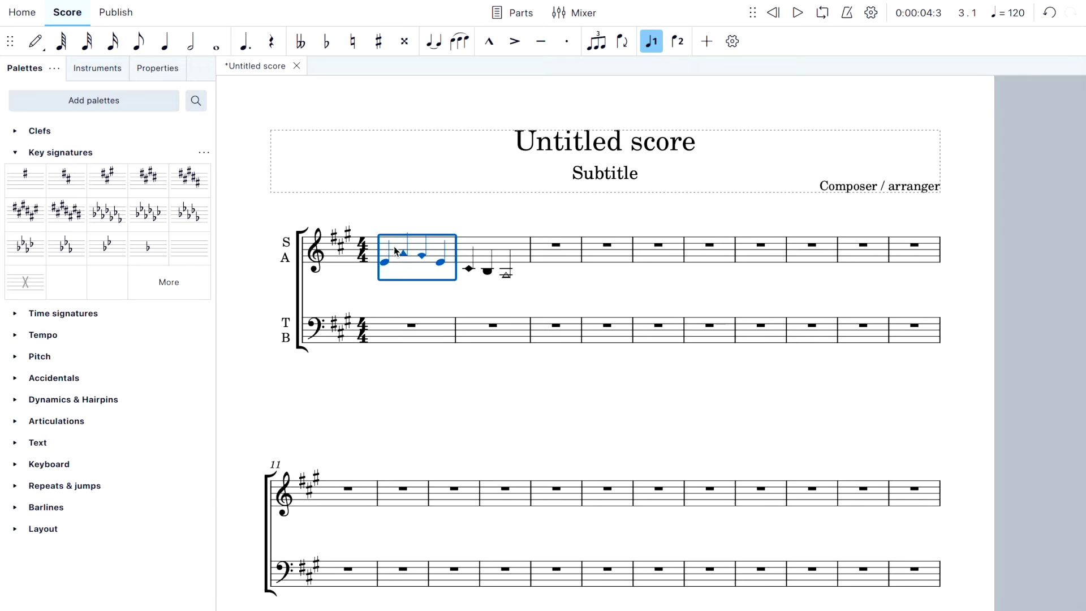
- Try the four-sharp and the seven-flat key signatures on the first measure, undoing each one
left_click(153, 187)
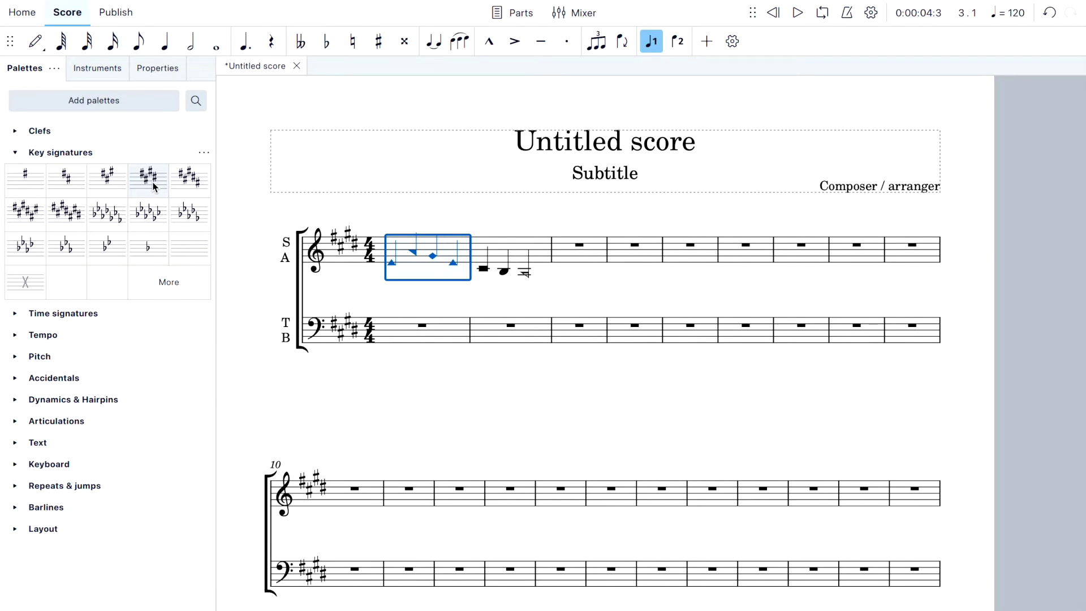
key("ctrl+z")
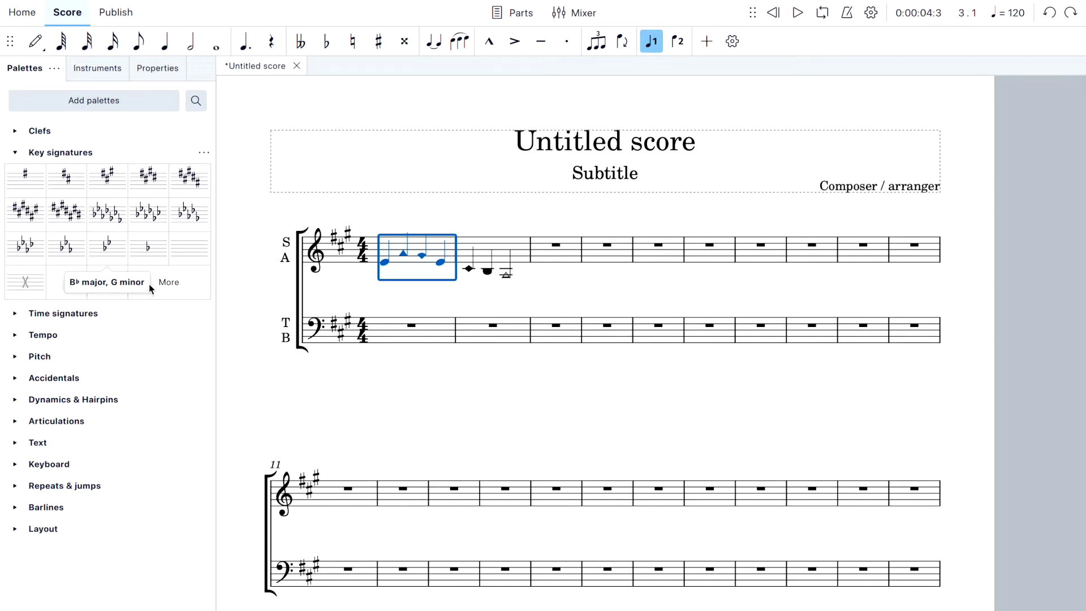
left_click(106, 211)
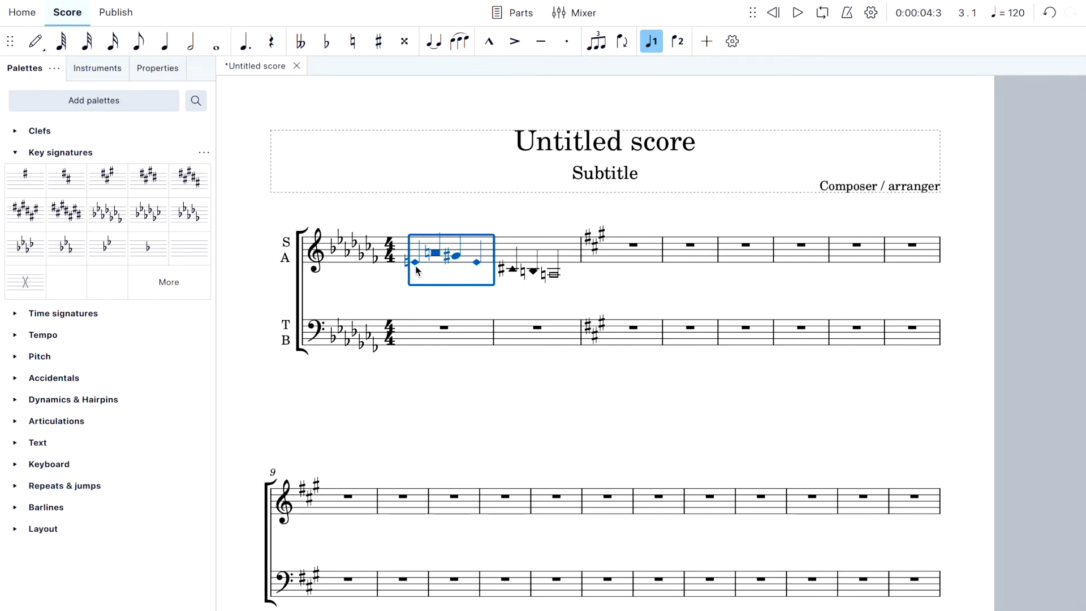
left_click(150, 2)
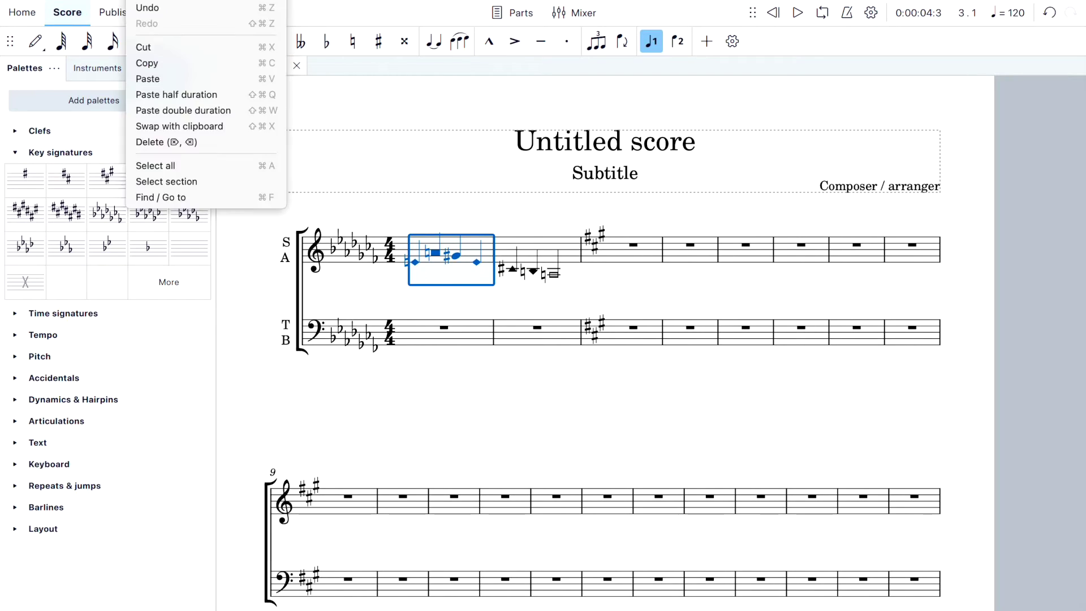
left_click(150, 7)
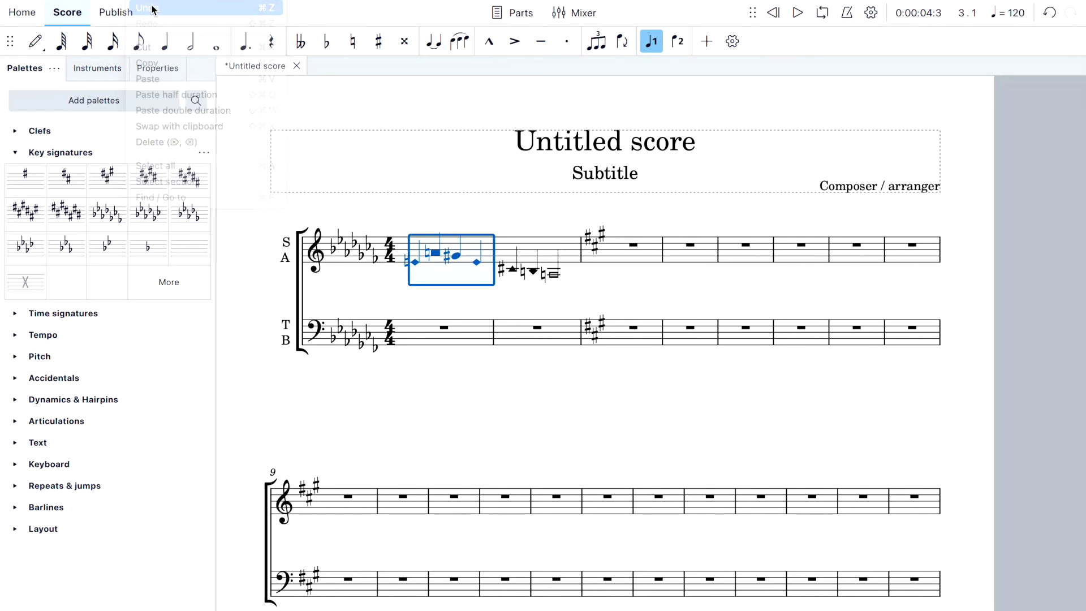
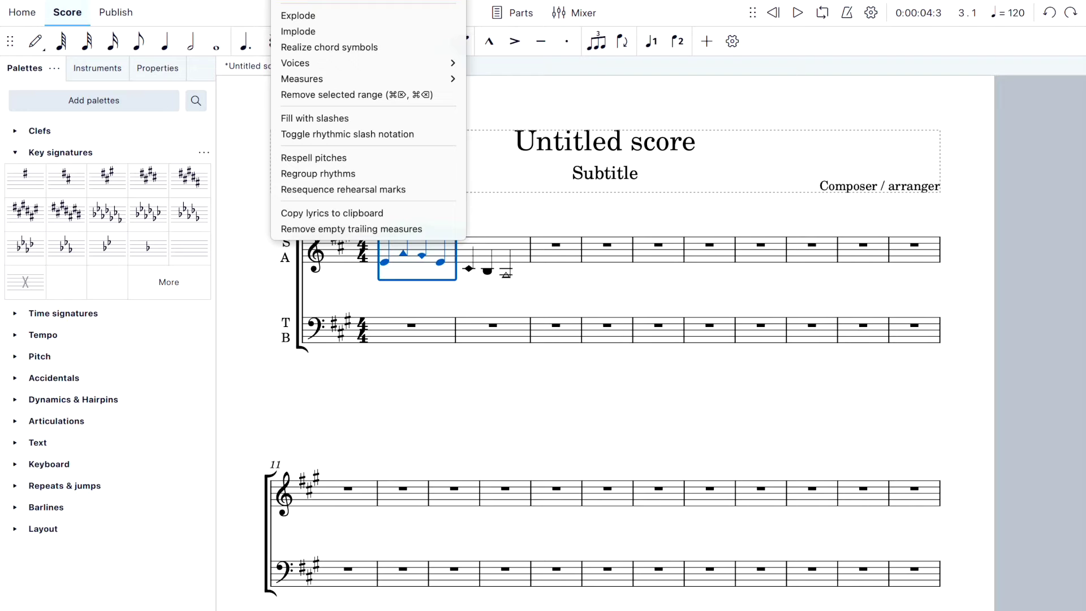
- Try transposing only the first measure of the soprano/alto staff chromatically up to E major / C# minor, and undo it
left_click(315, 2)
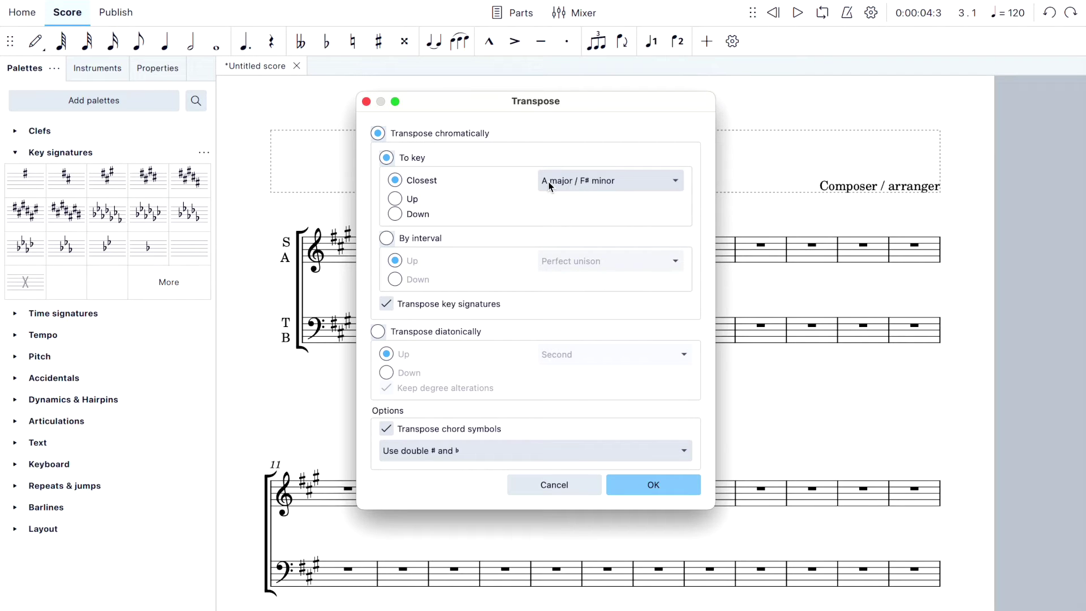
left_click(586, 181)
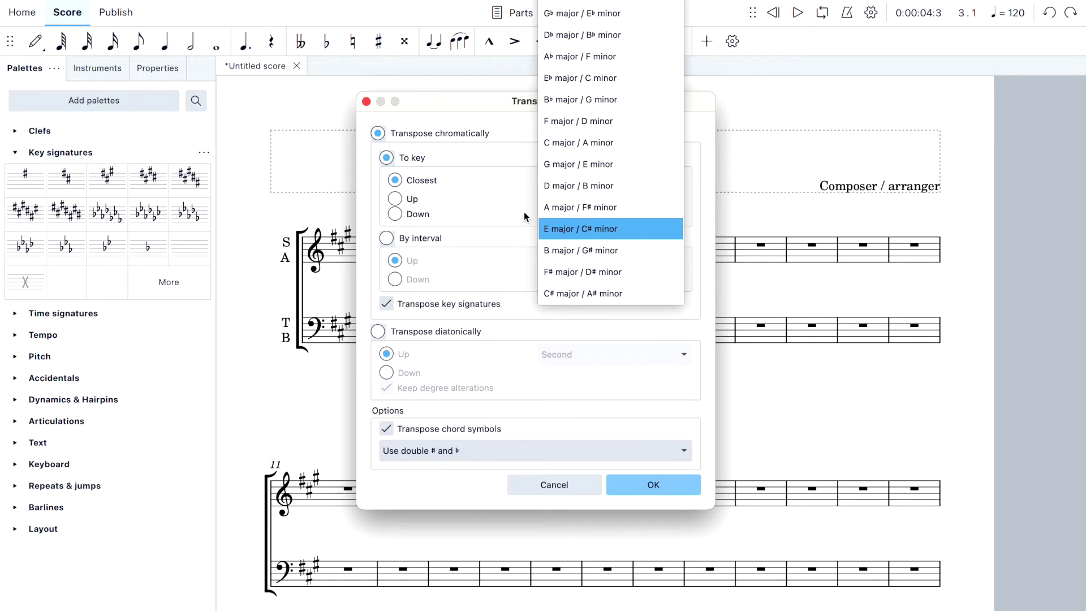
left_click(472, 100)
left_click_drag(457, 104, 676, 106)
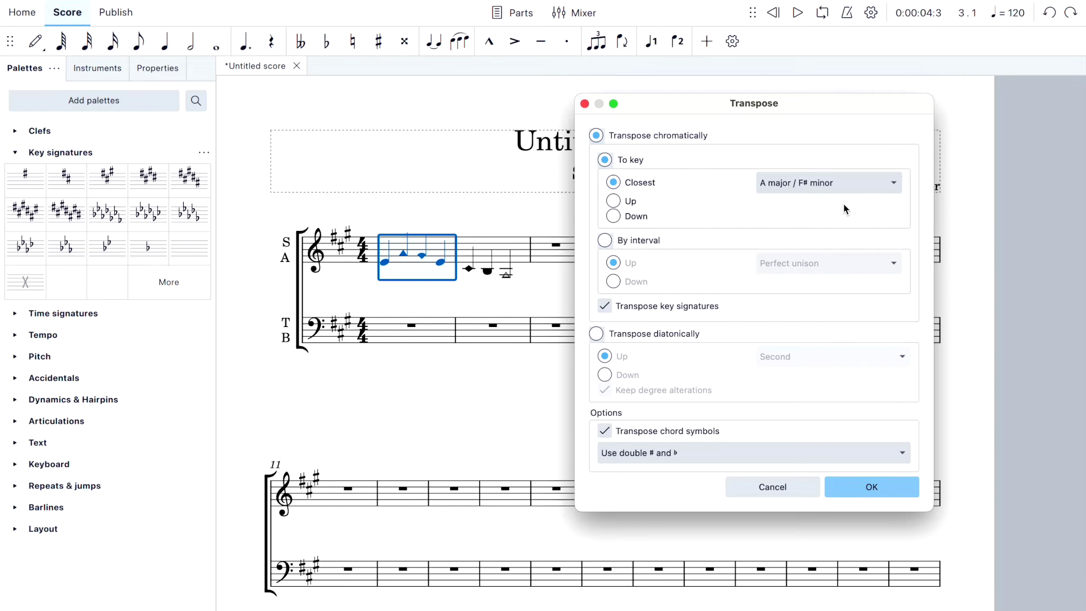
left_click(809, 185)
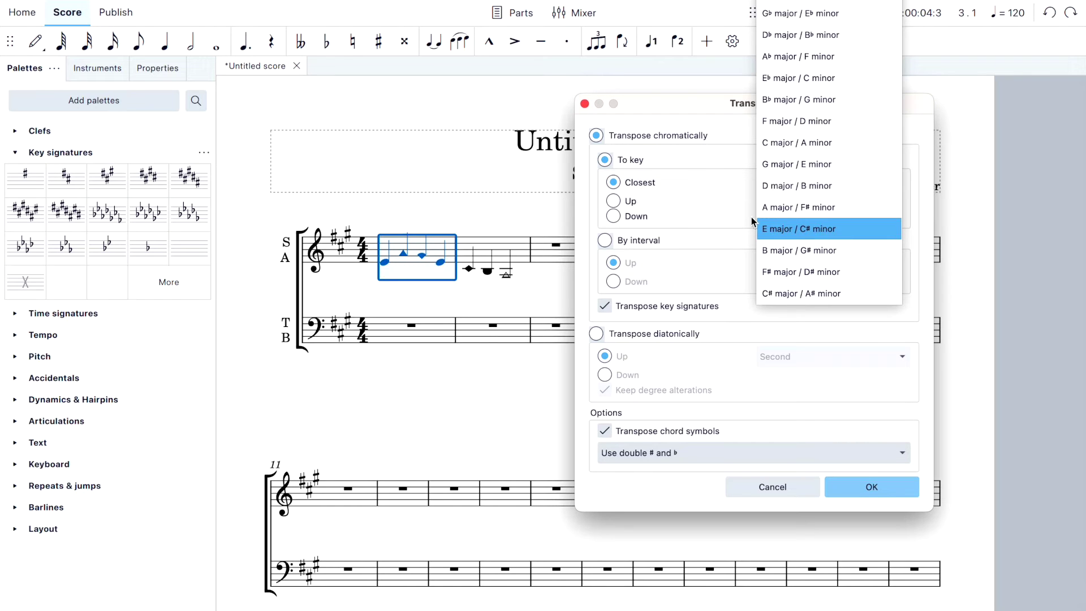
left_click(684, 209)
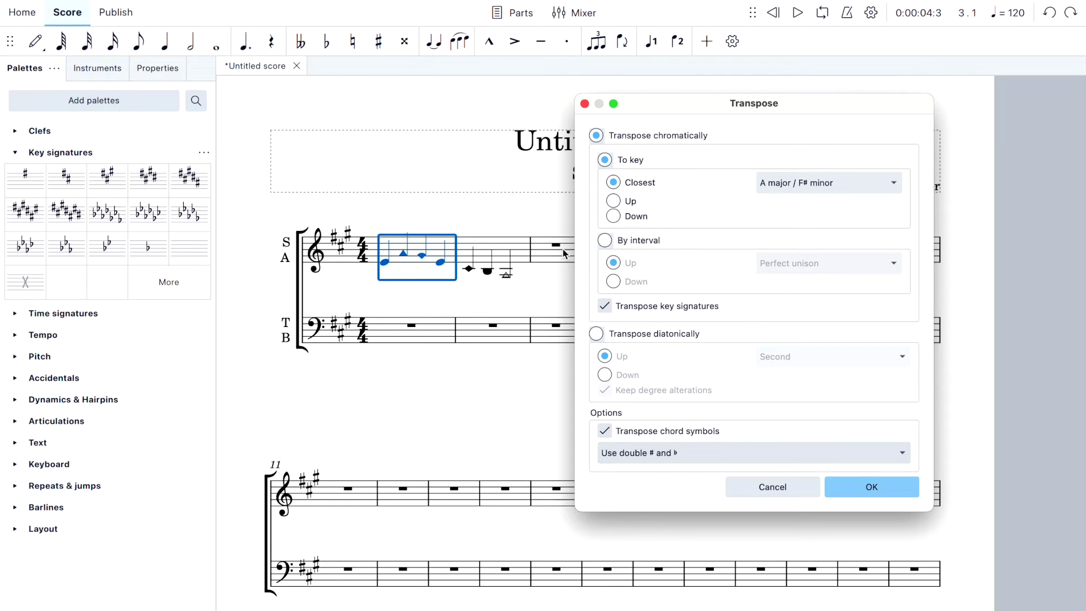
left_click(615, 201)
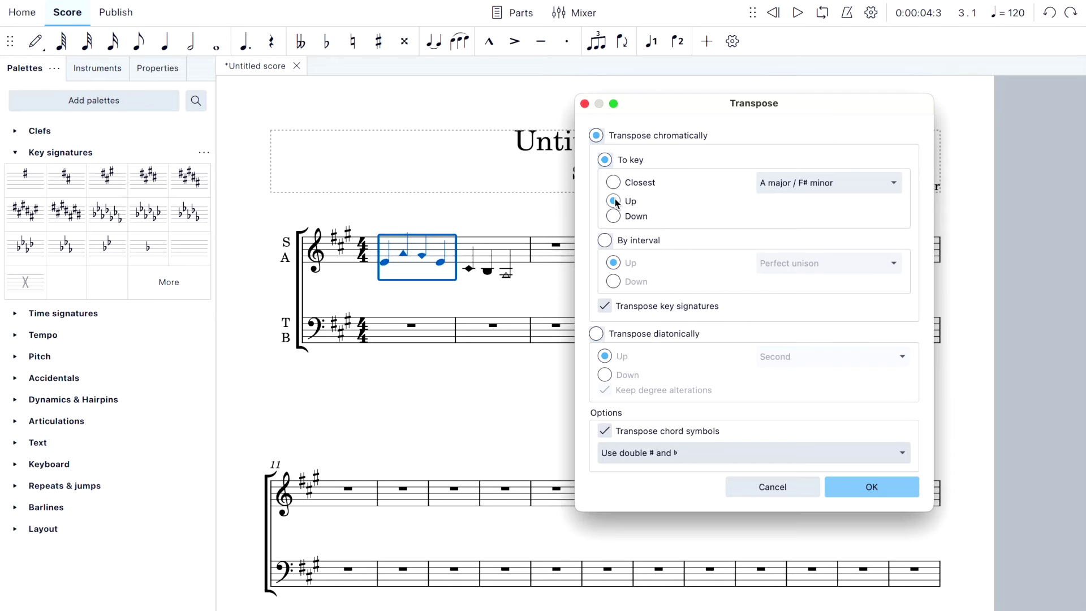
left_click(796, 189)
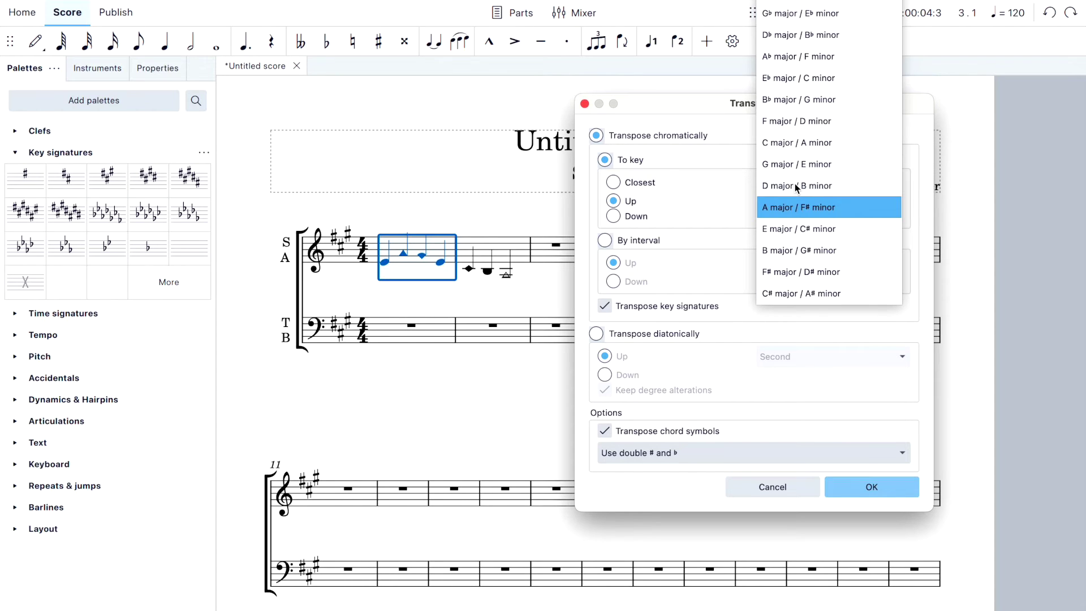
left_click(803, 233)
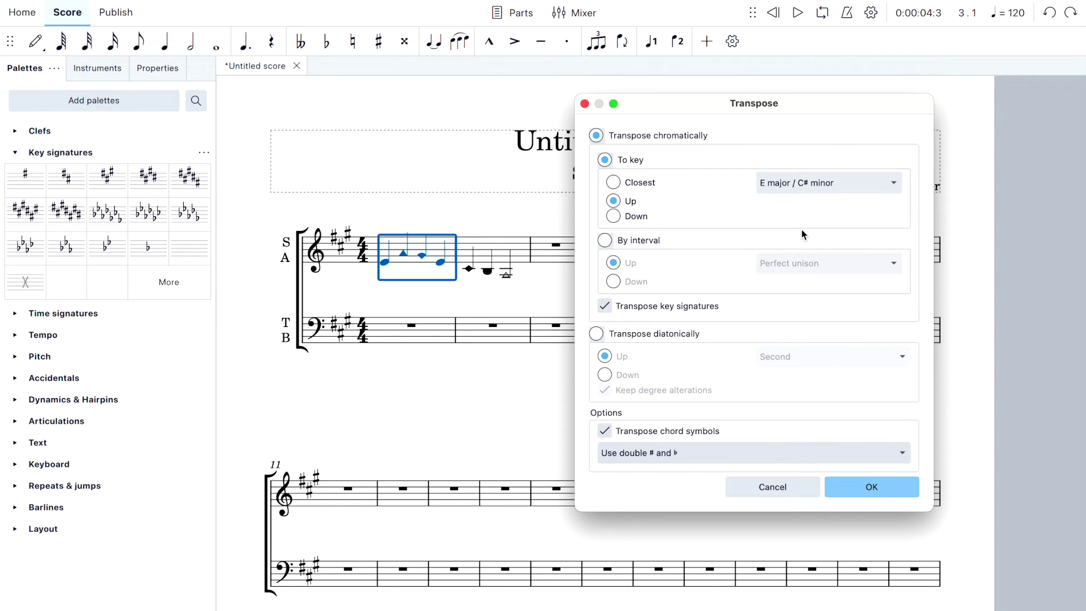
left_click(872, 487)
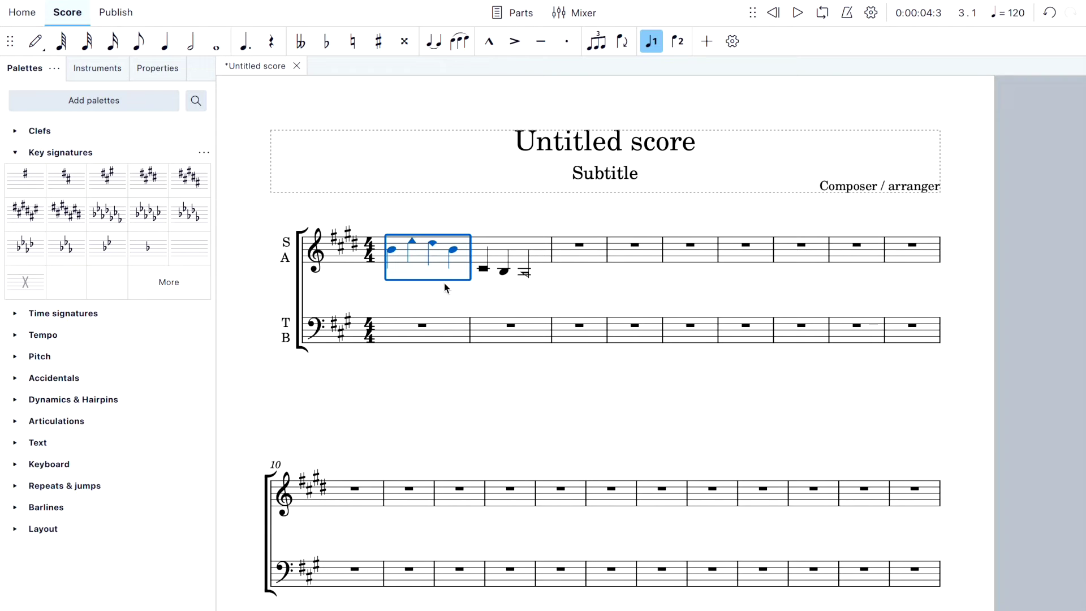
left_click(144, 0)
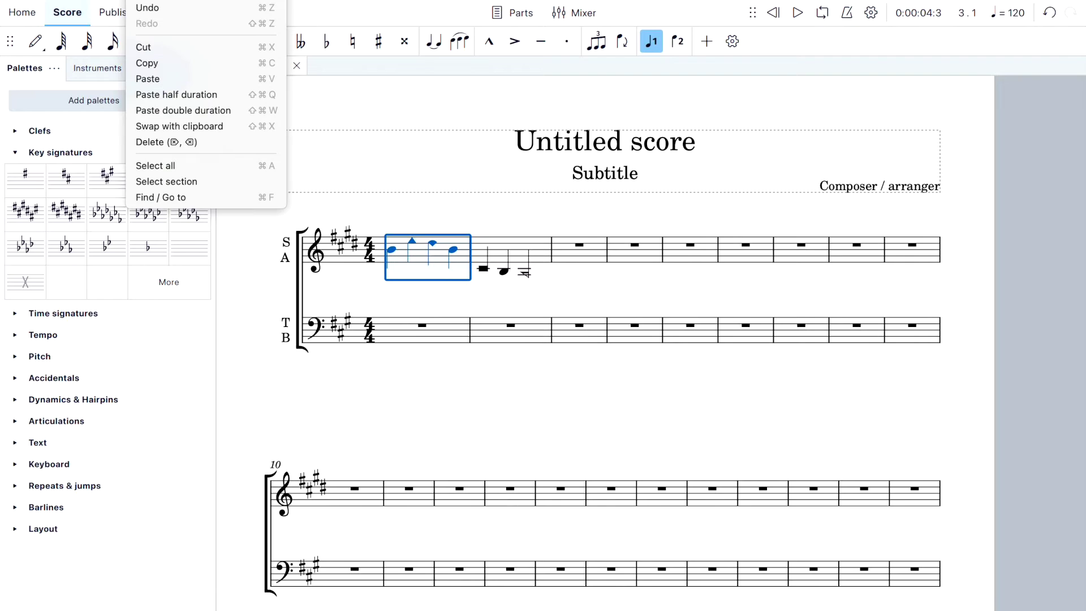
left_click(153, 7)
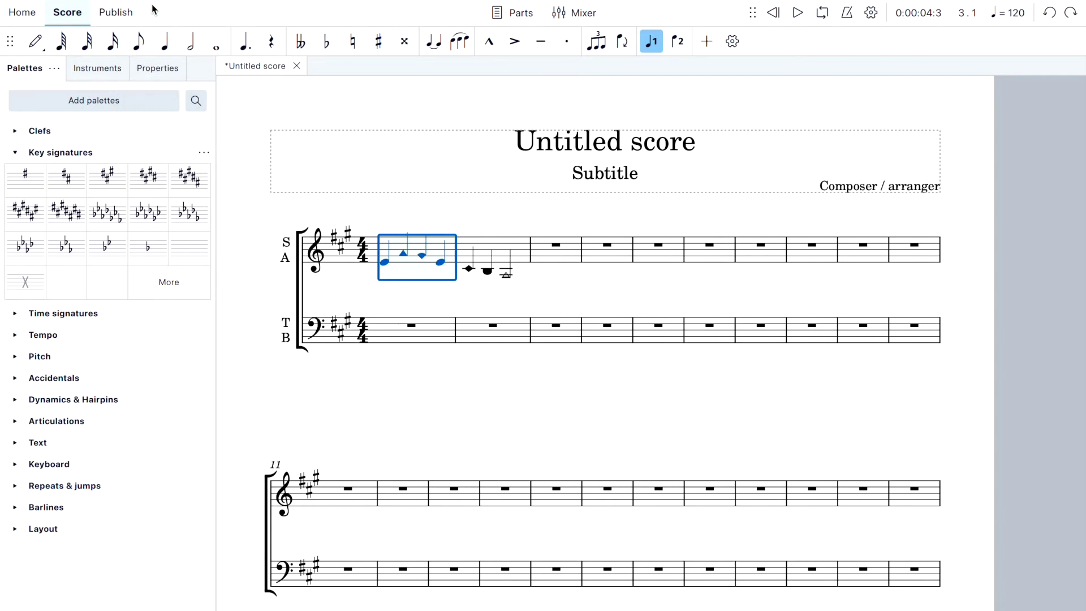
- Transpose the first five measures of the soprano/alto staff chromatically up to E major / C# minor
left_click(502, 301)
left_click(381, 245)
left_click(667, 253, "shift")
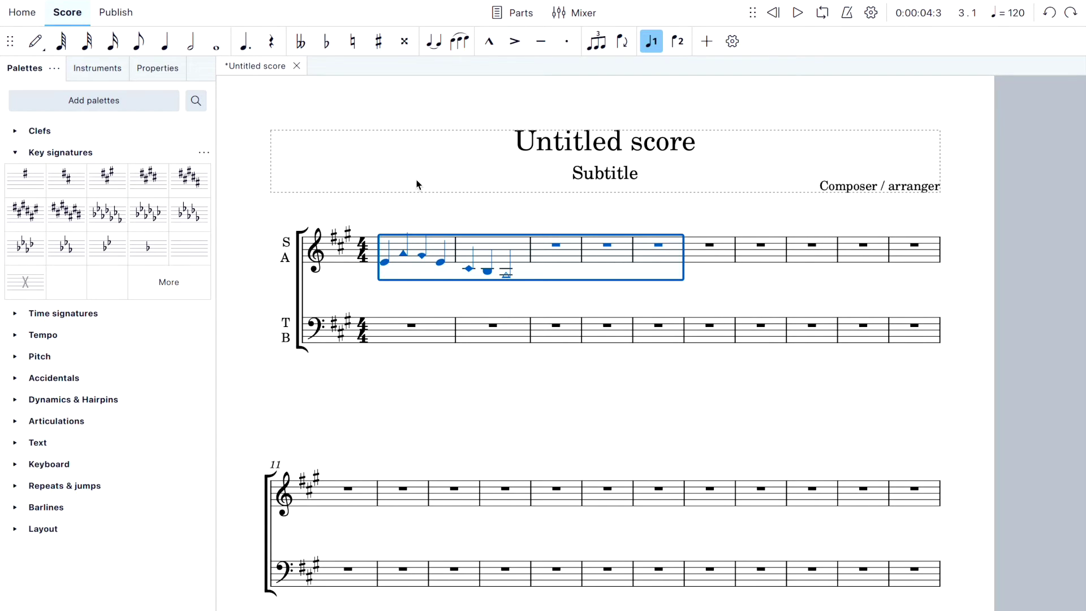
left_click(293, 0)
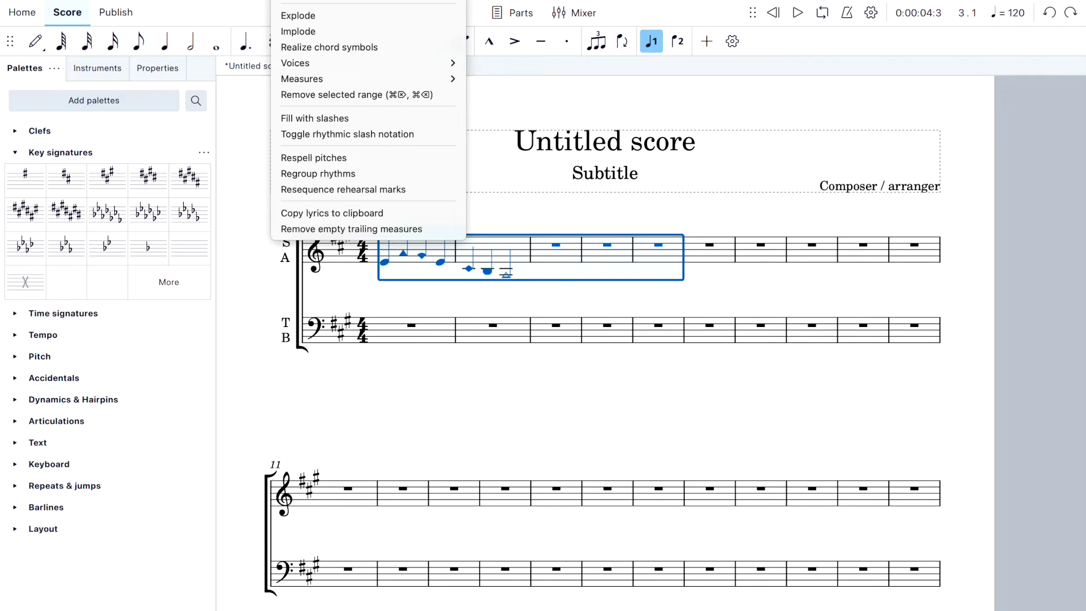
left_click(302, 3)
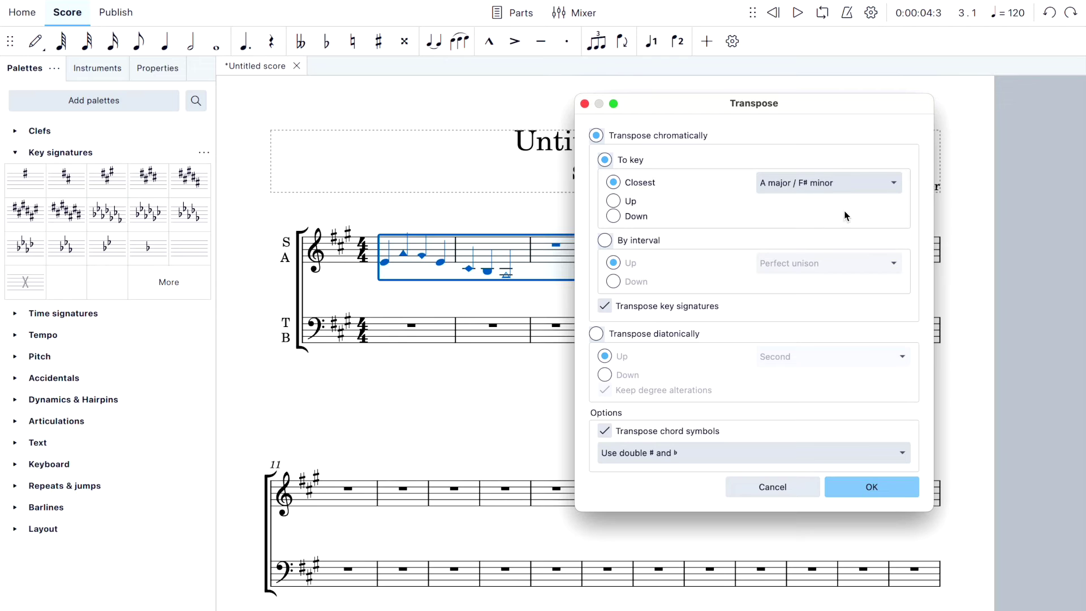
left_click(618, 203)
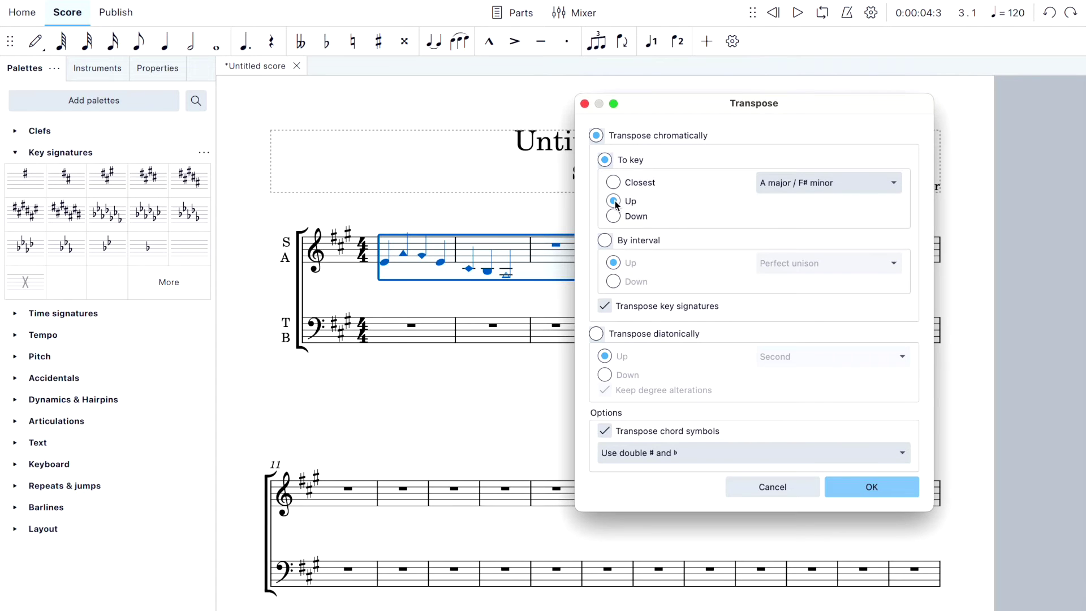
left_click(794, 188)
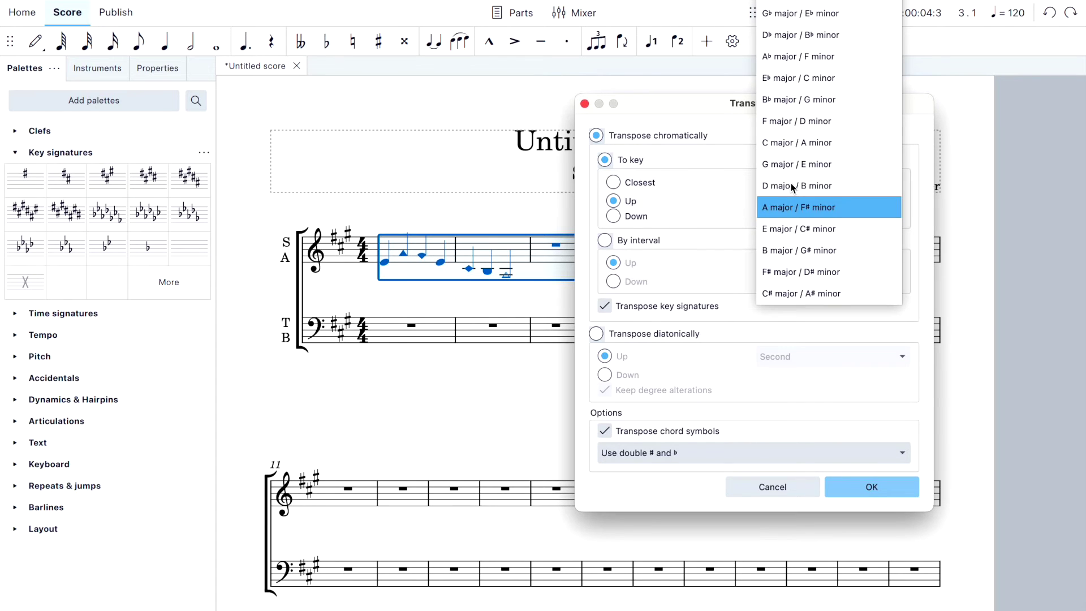
left_click(798, 229)
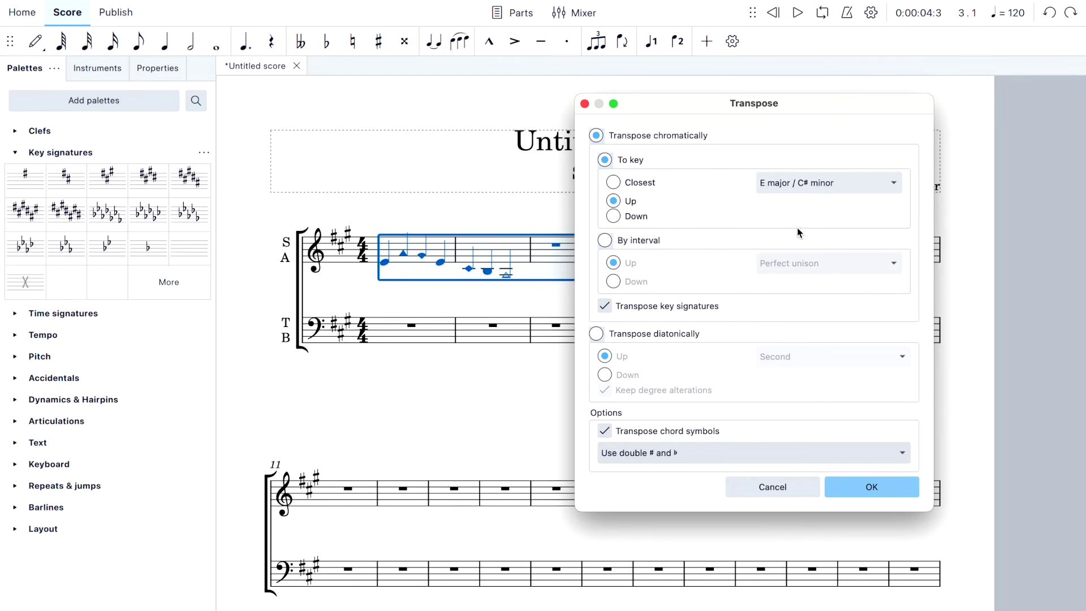
left_click(871, 489)
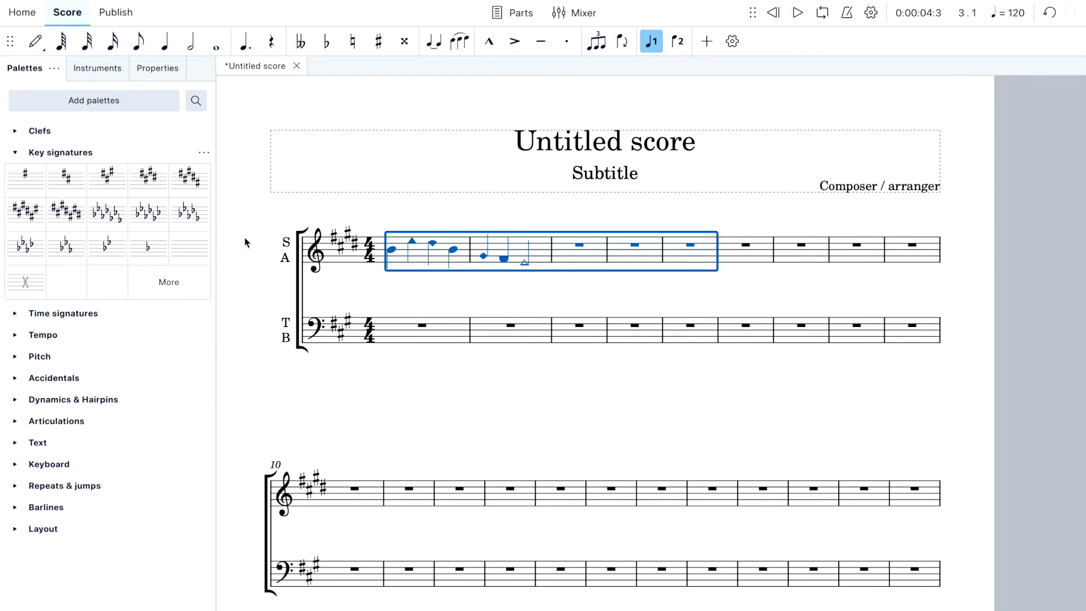
- Play back the transposed E major melody from the first measure
left_click(413, 303)
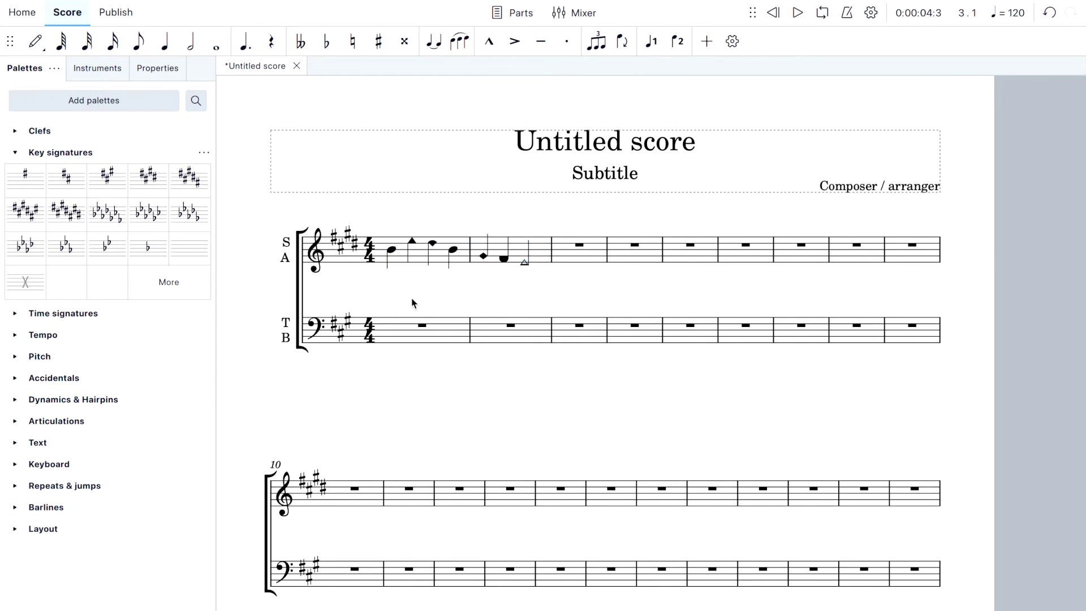
left_click(397, 261)
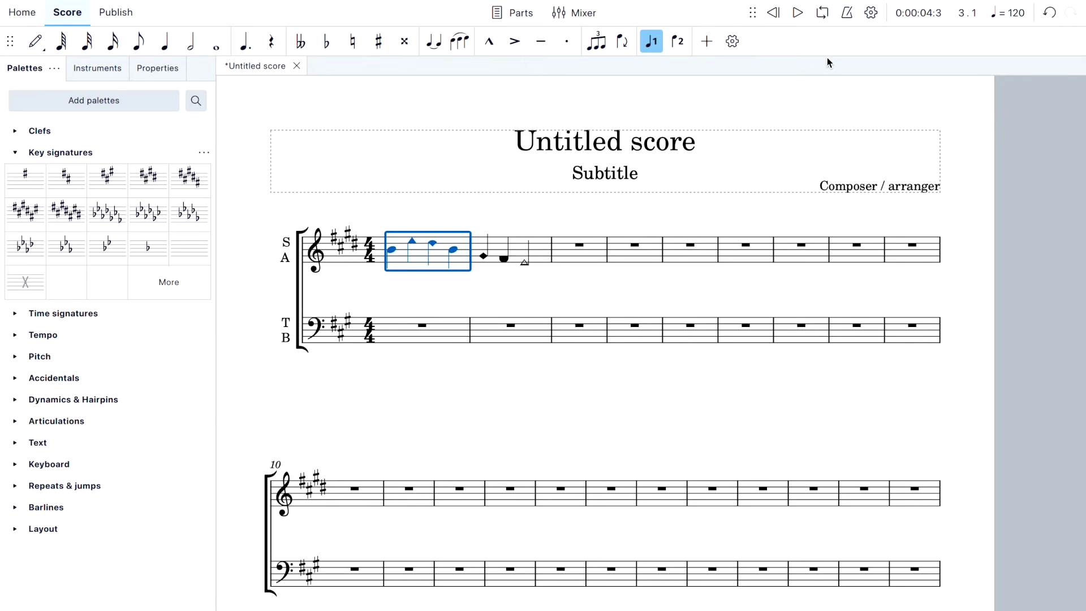
left_click(798, 12)
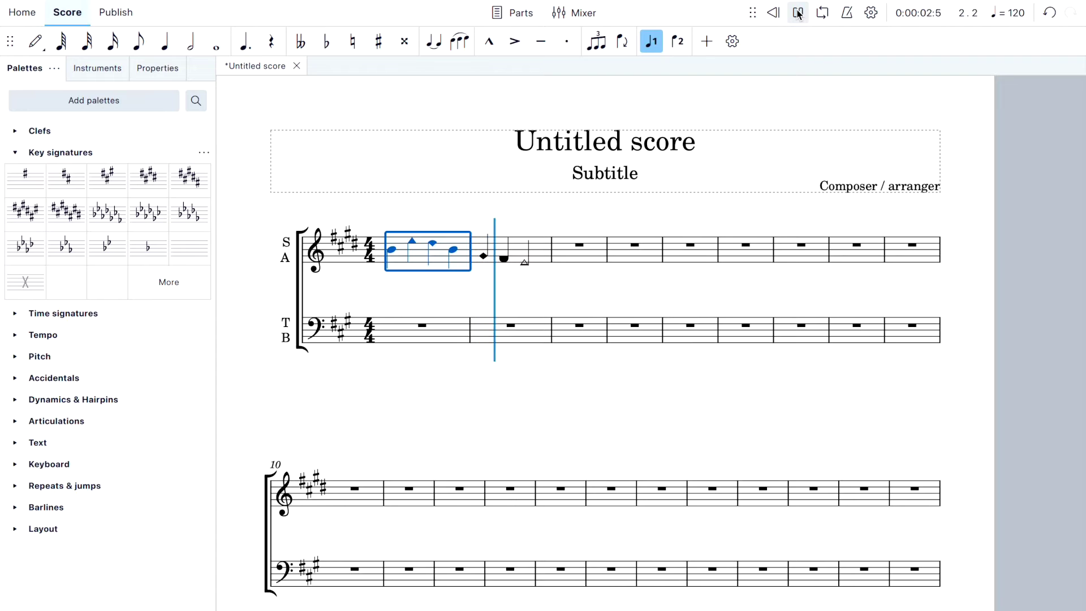
left_click(799, 17)
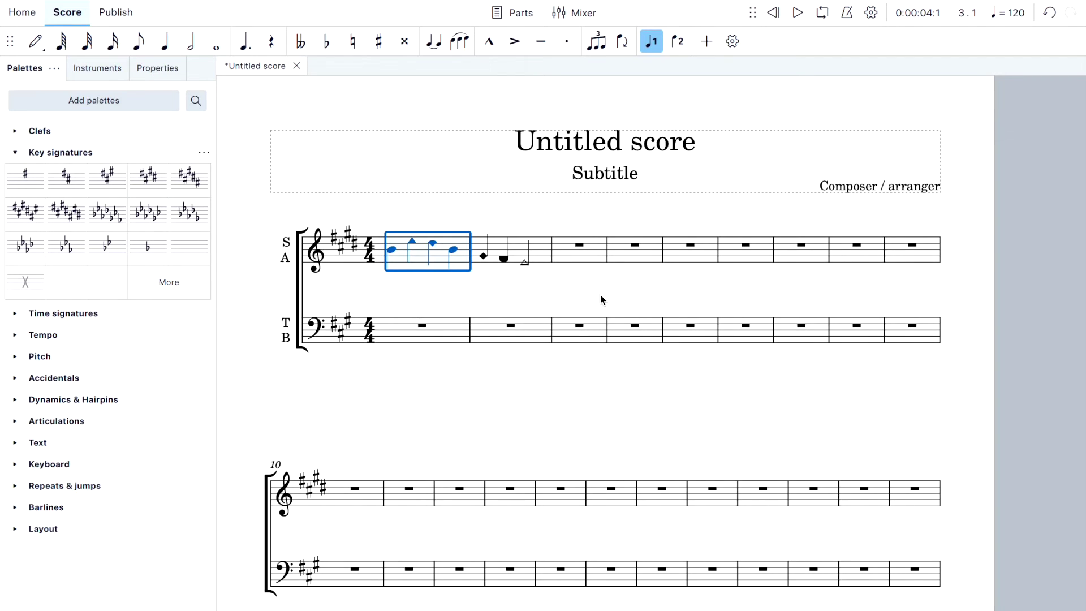
- Clear the notes from the first two soprano/alto measures and apply the C major key signature without accidentals from the first measure
left_click(537, 249, "shift")
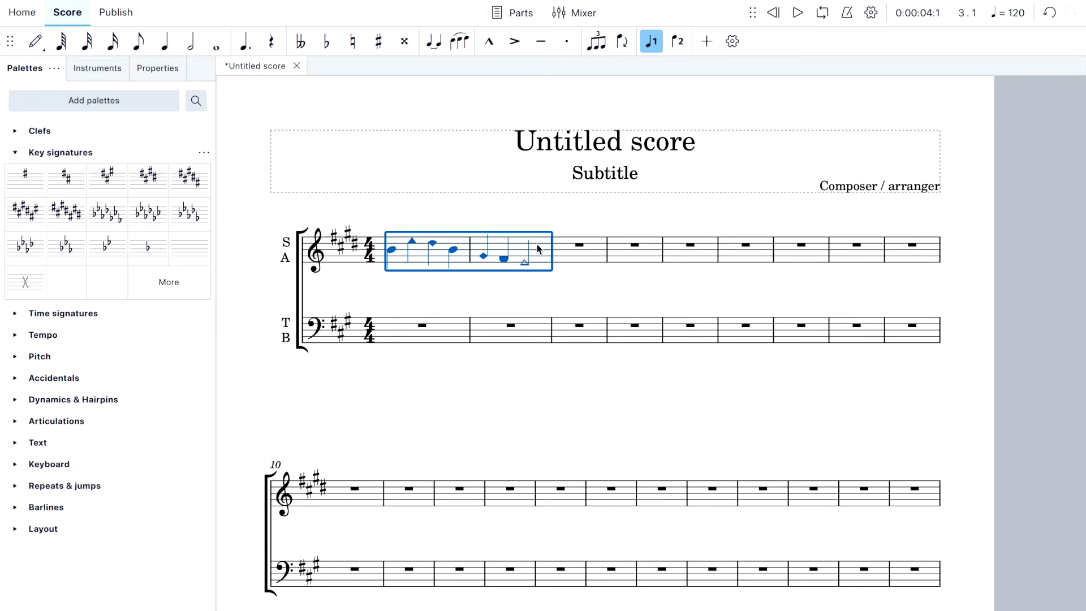
key("Delete")
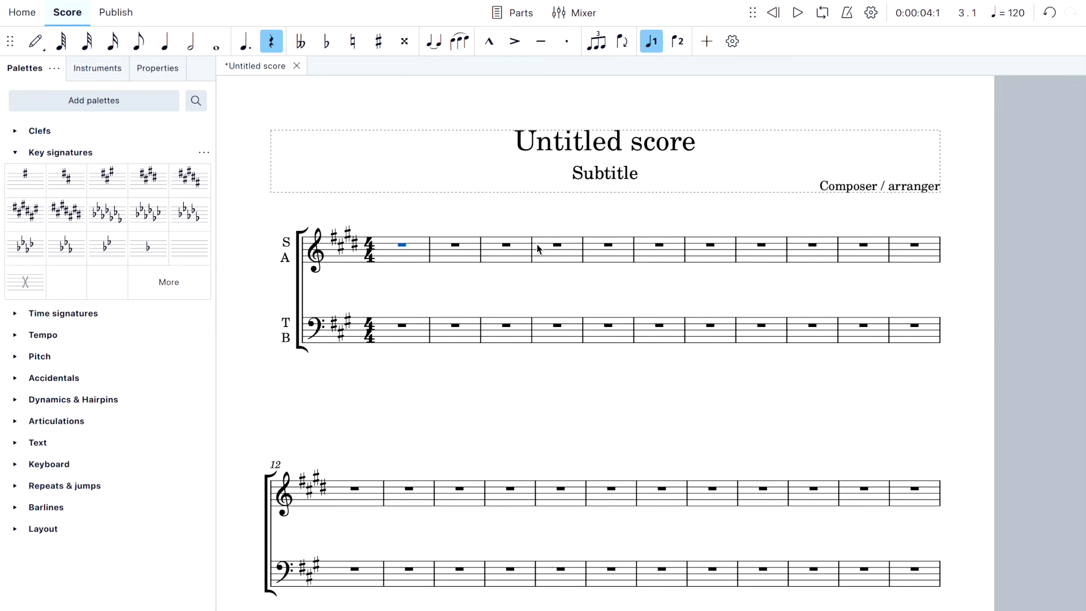
left_click(392, 253)
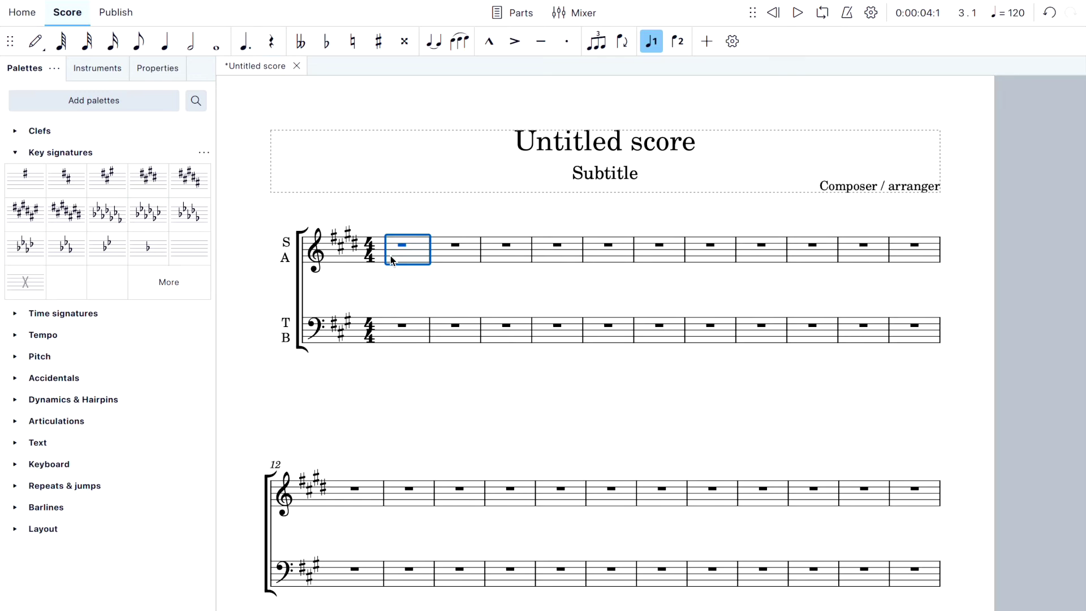
left_click(192, 246)
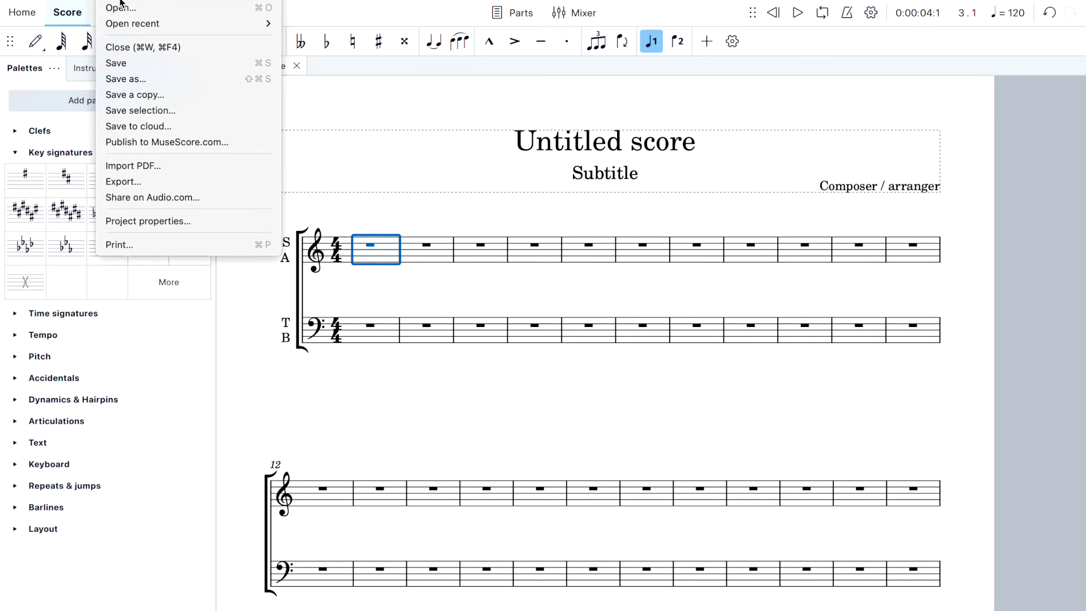
- Create a new score from the Choral template SATB Closed Score
left_click(124, 2)
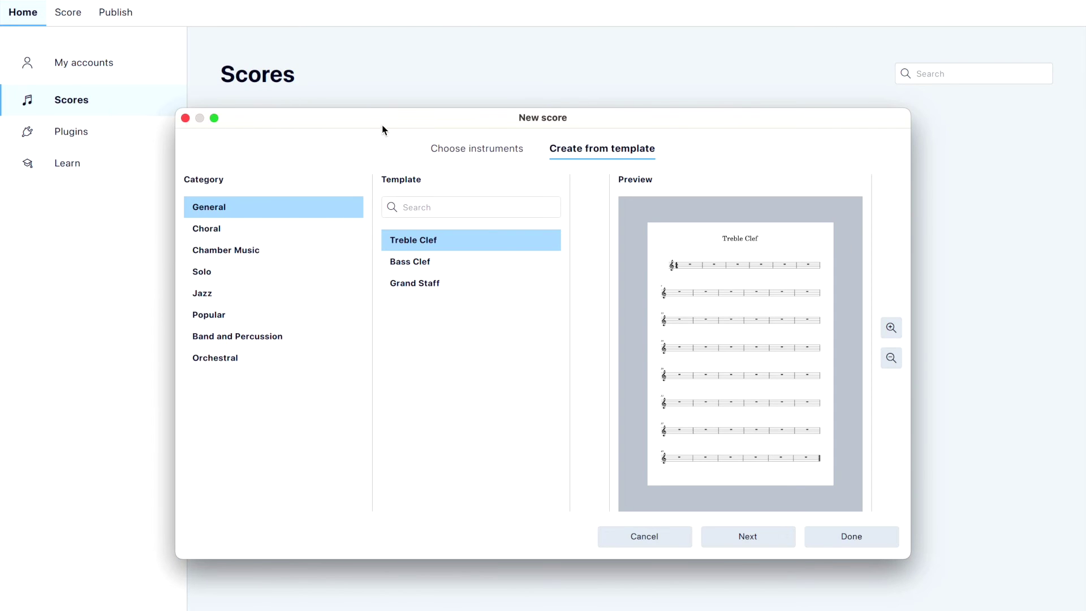
left_click_drag(246, 117, 659, 144)
left_click(599, 146)
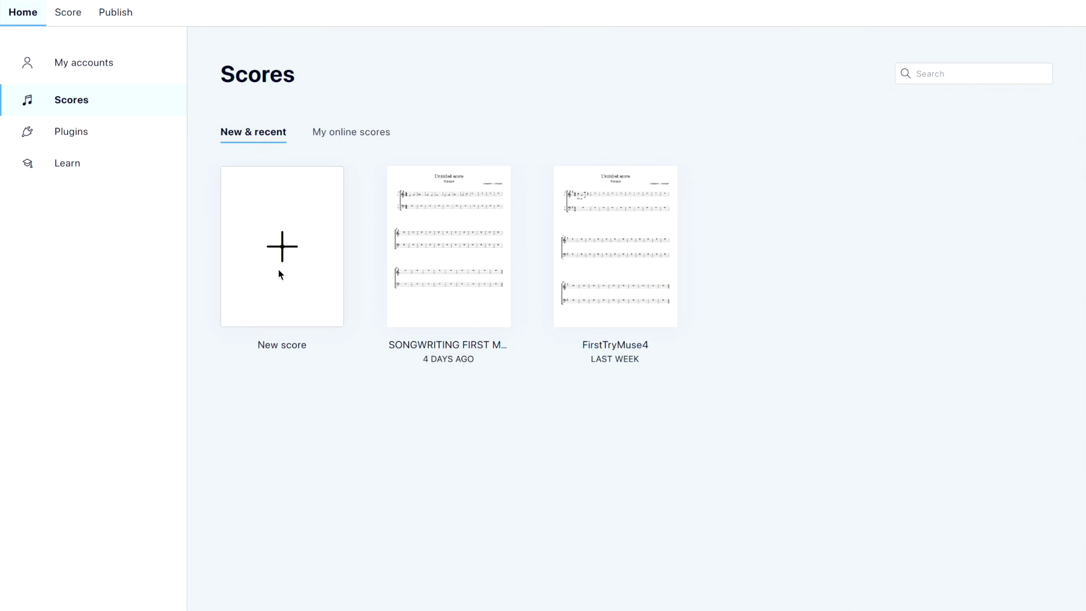
left_click(284, 249)
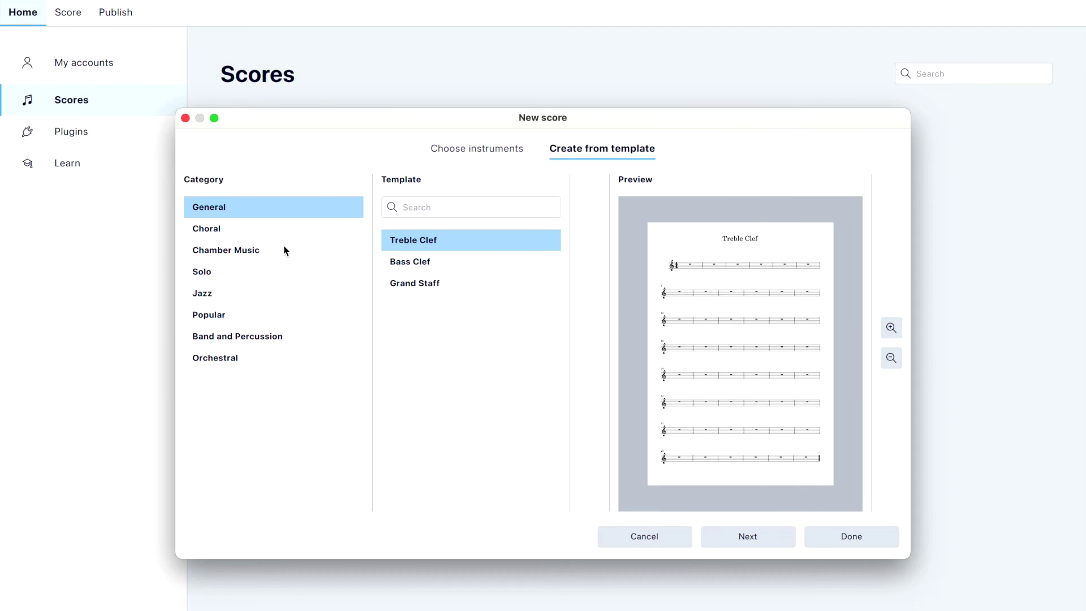
left_click(214, 231)
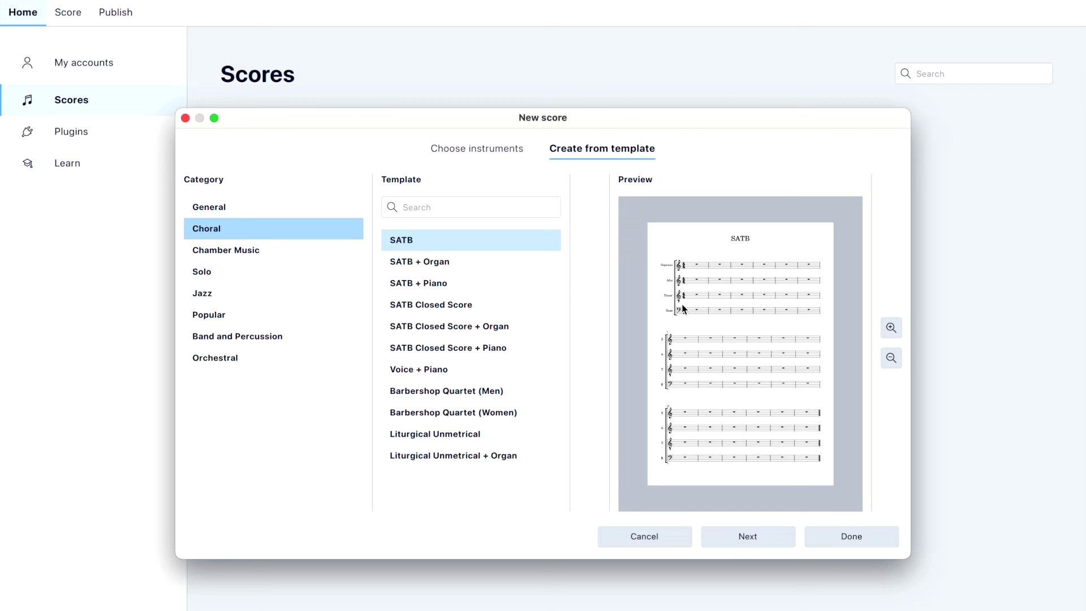
left_click(433, 306)
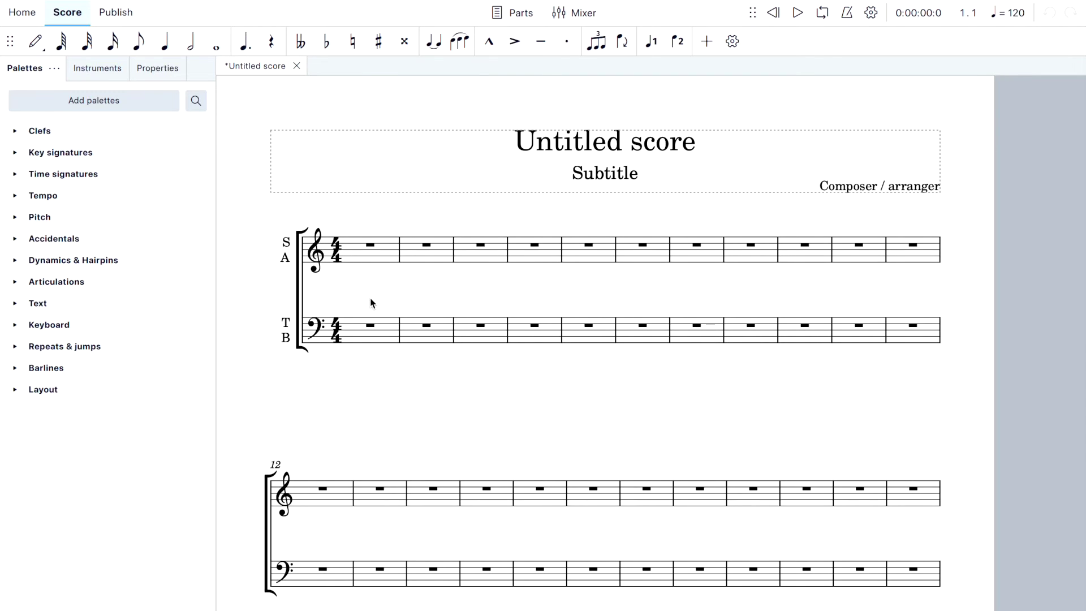
- Set the soprano/alto staff's notehead scheme to 7-shape (Aikin) in its advanced style properties
right_click(383, 255)
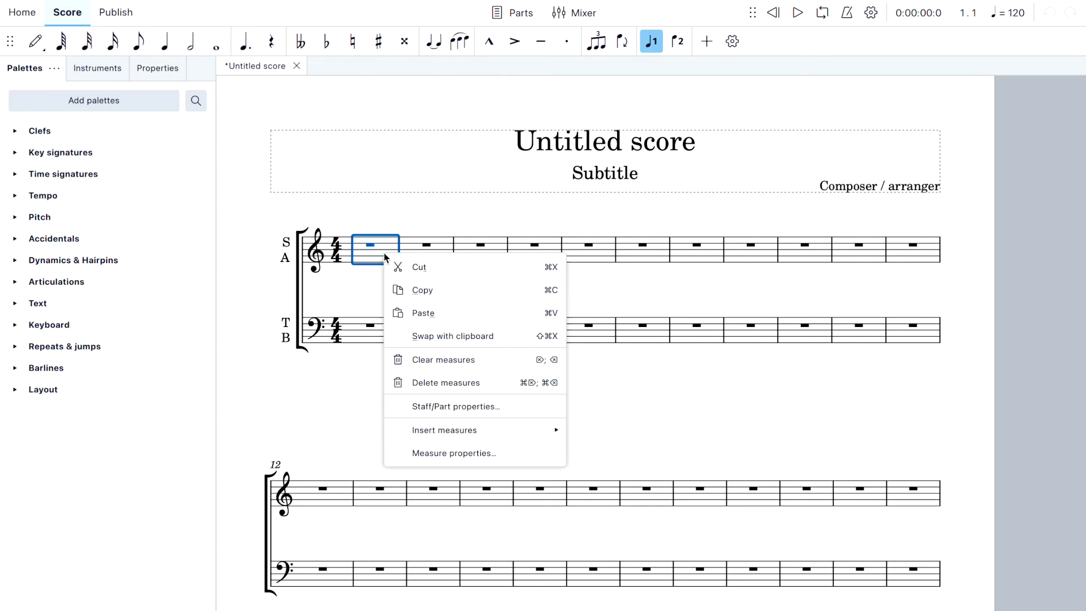
left_click(447, 405)
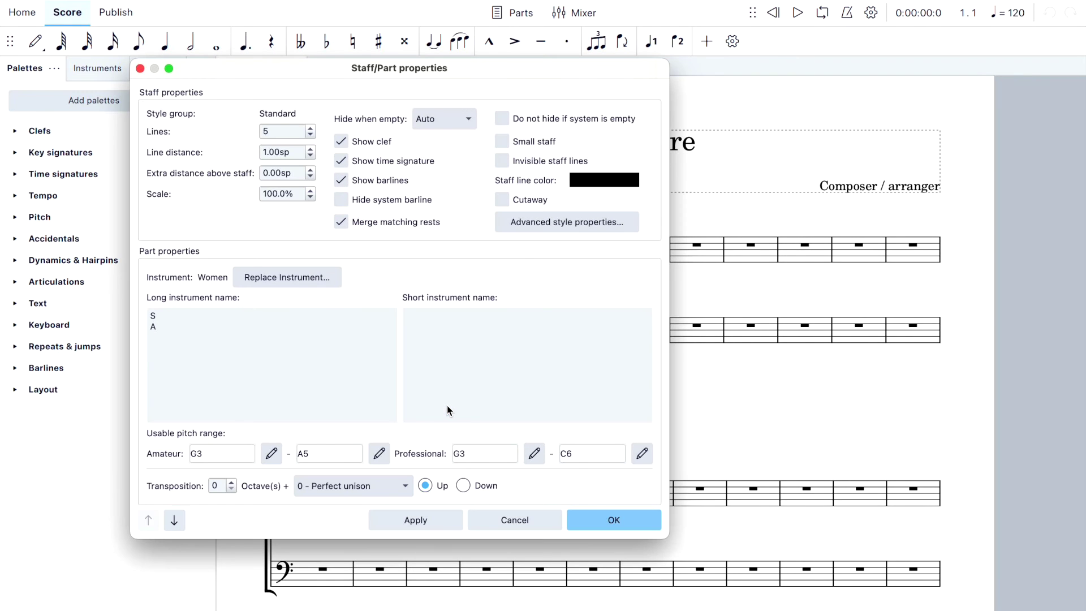
left_click(544, 225)
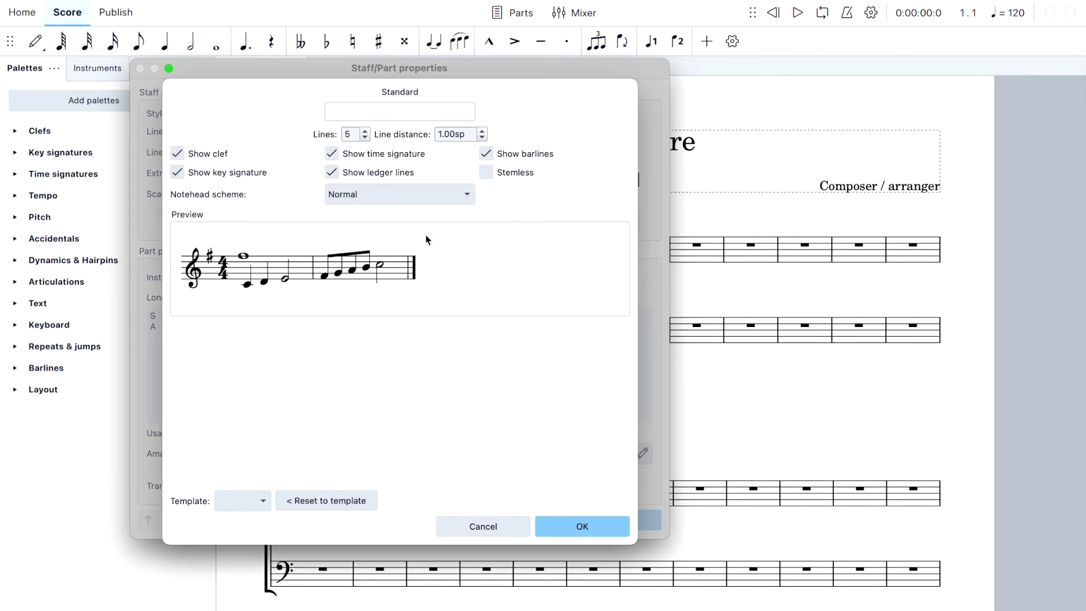
left_click(403, 193)
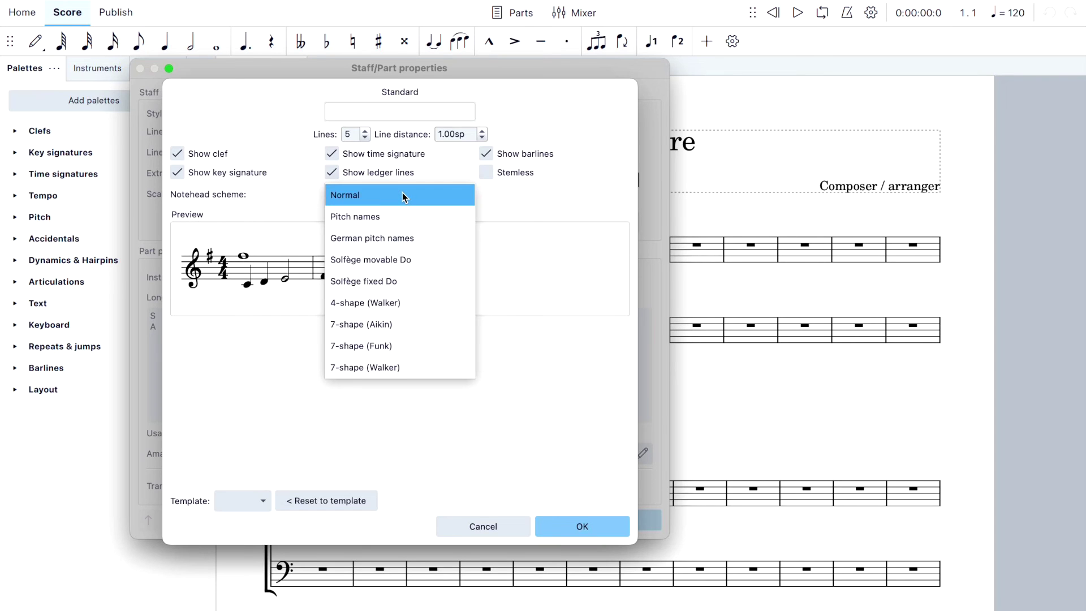
left_click(411, 323)
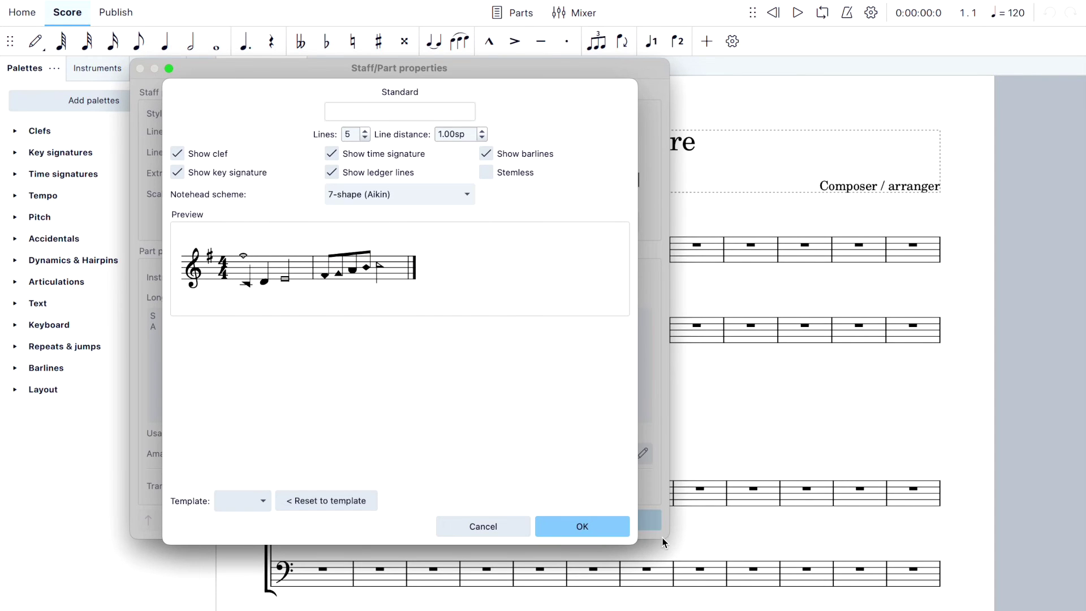
left_click(592, 525)
left_click(623, 528)
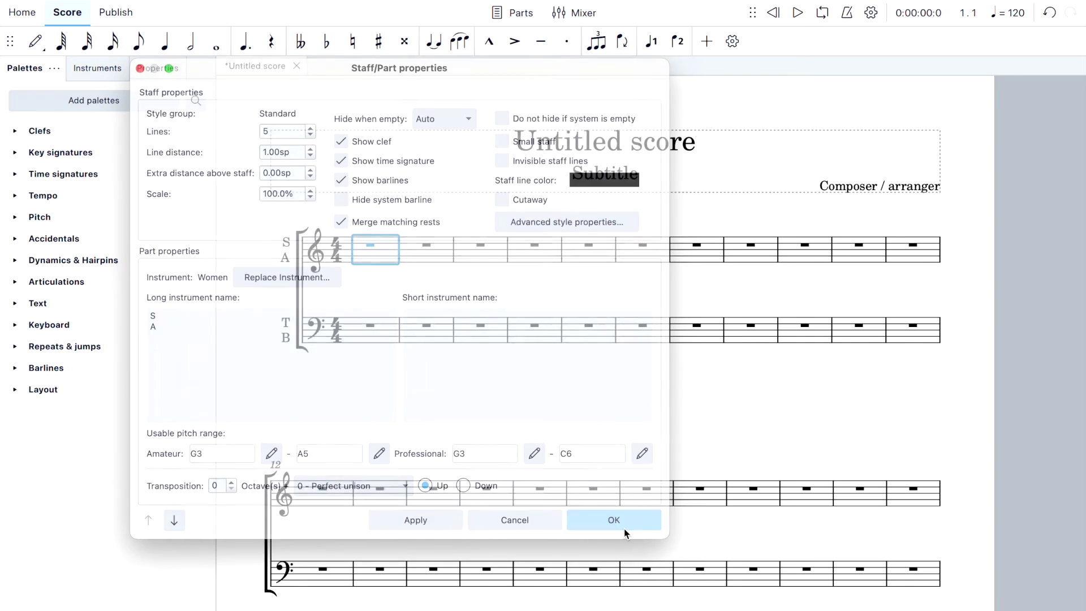
- Enter quarter notes B, C, G, E in the first soprano/alto measure and A, G in the second
key("5")
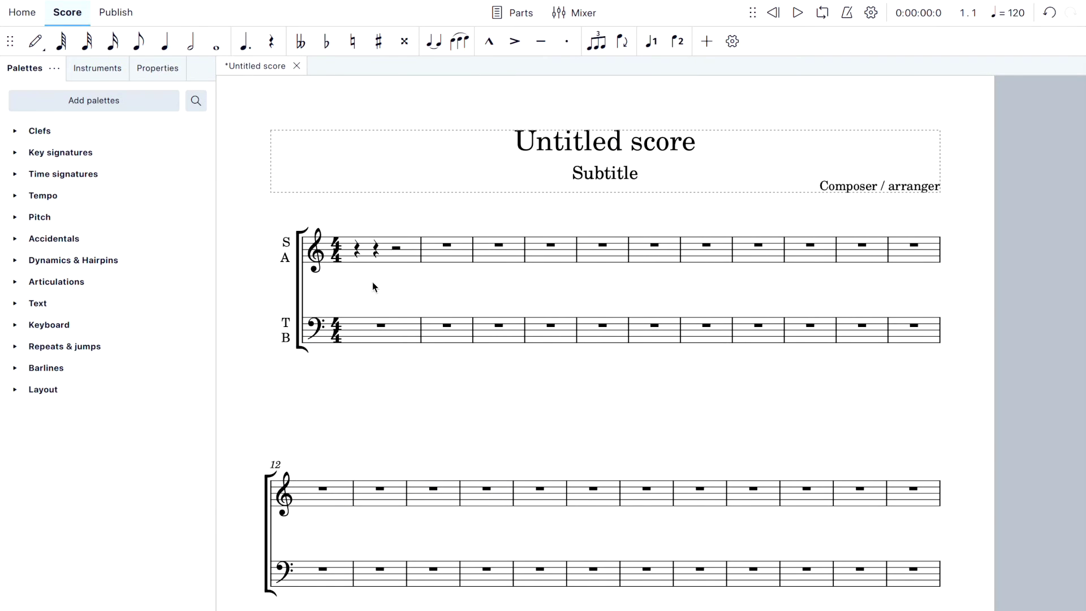
left_click(368, 253)
left_click(357, 249)
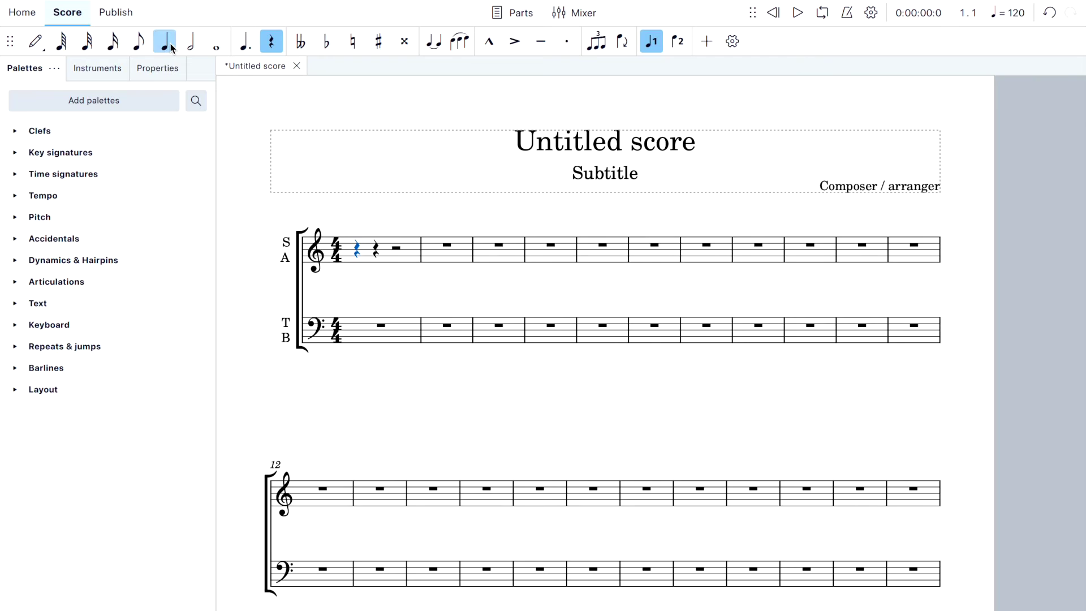
key("Escape")
key("n")
key("b")
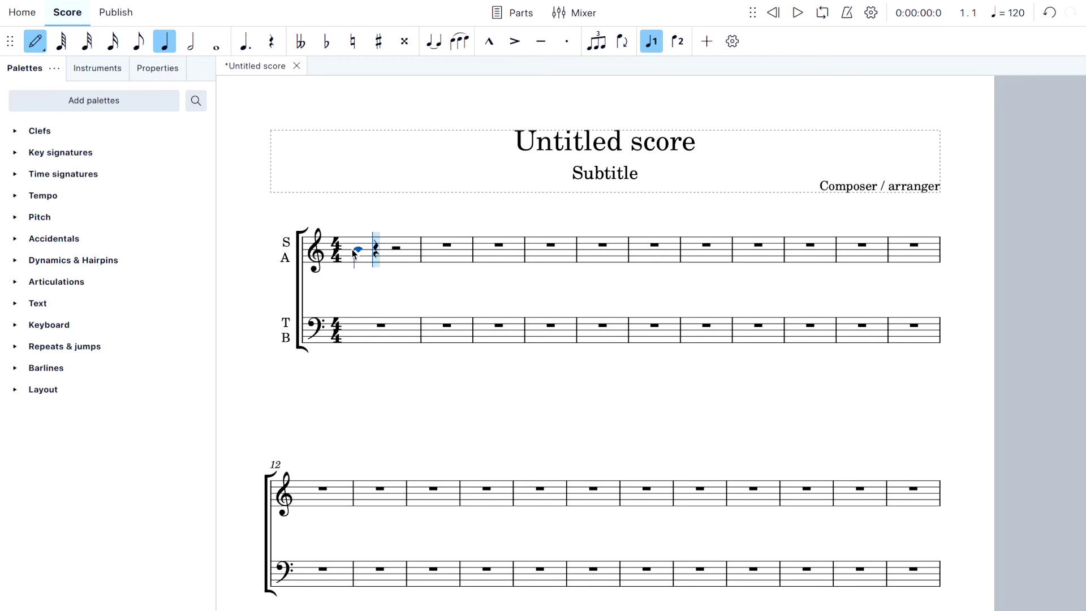
key("b")
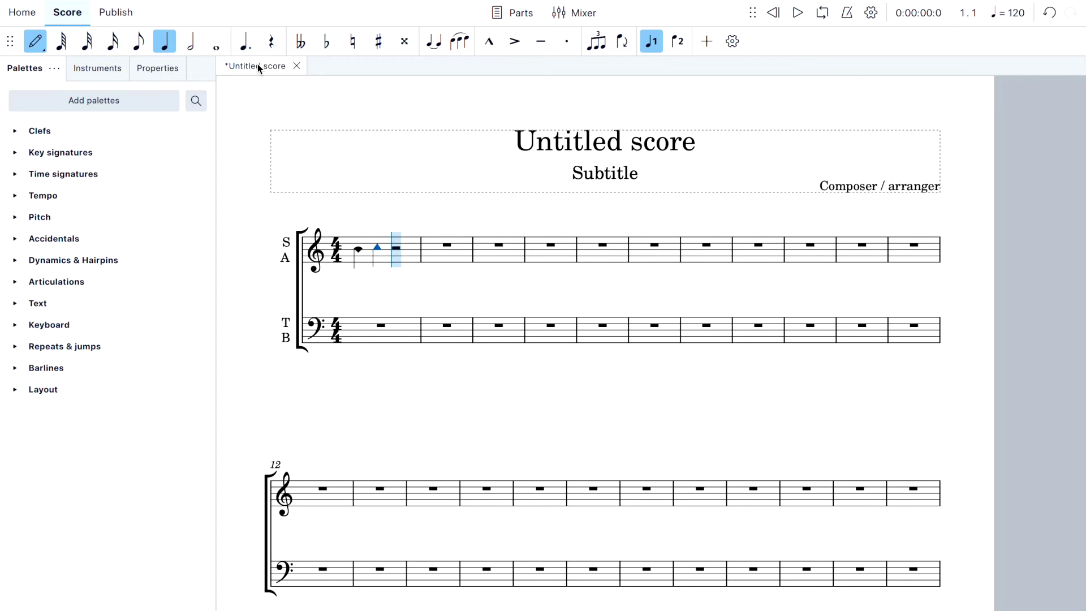
left_click(396, 257)
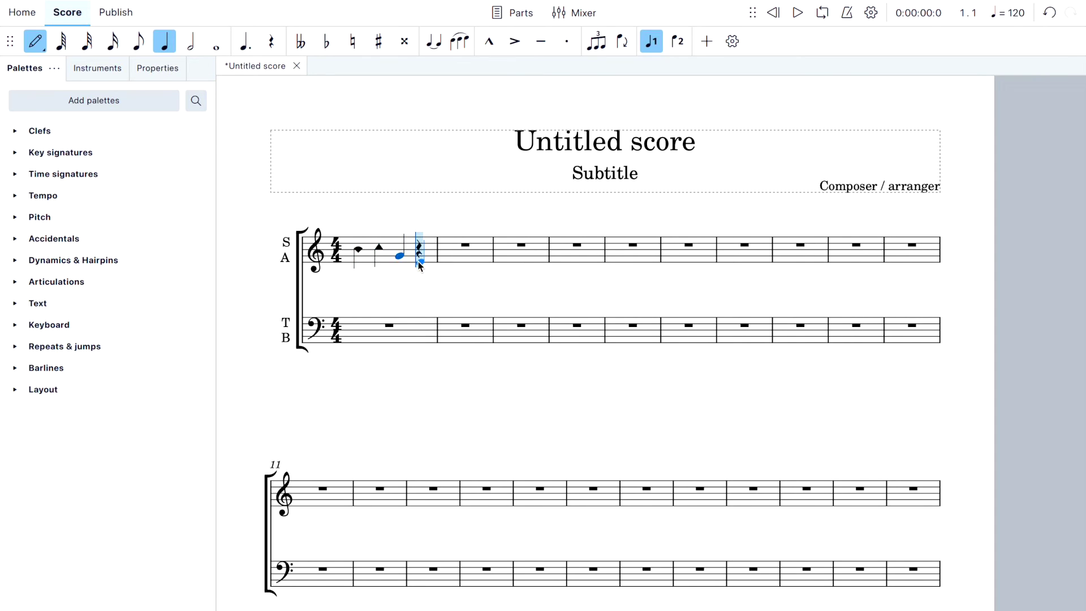
left_click(420, 261)
left_click(448, 252)
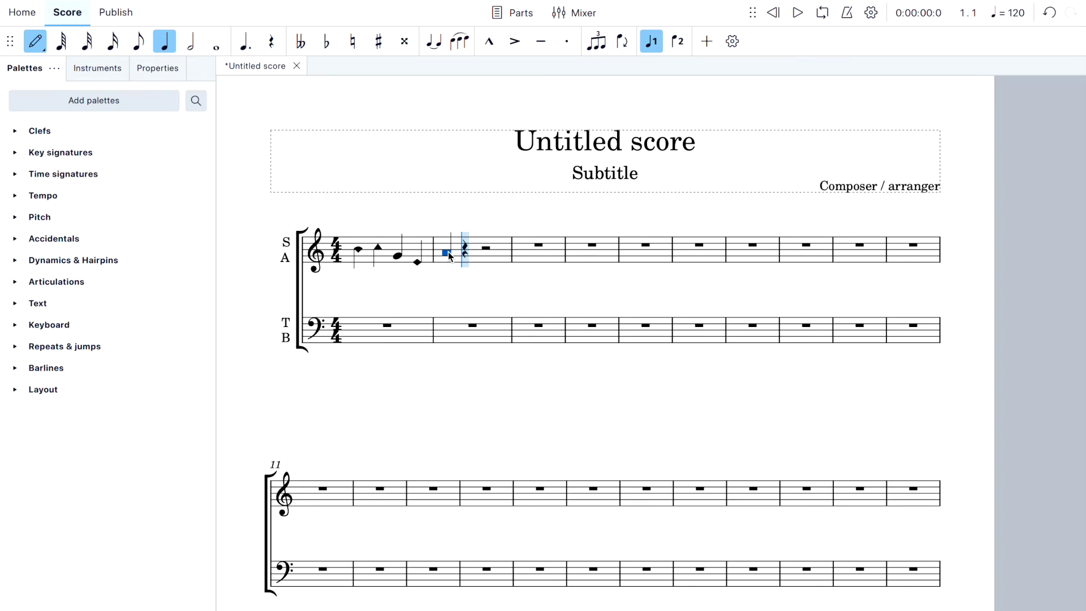
left_click(464, 259)
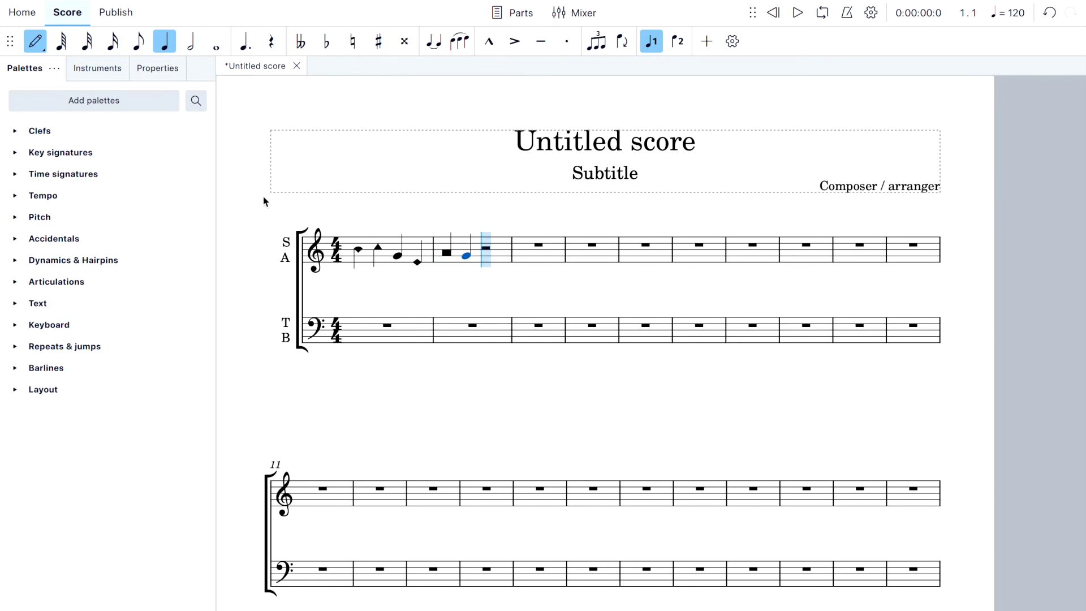
key("Escape")
key("Escape")
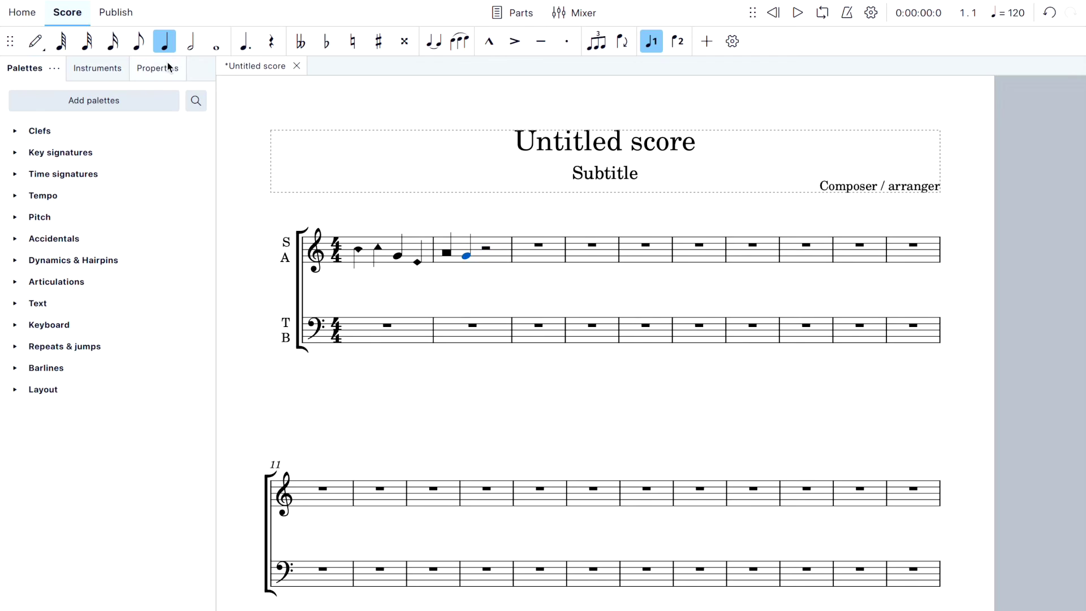
- Play back the shape-note melody in the first two soprano/alto measures
left_click(357, 242)
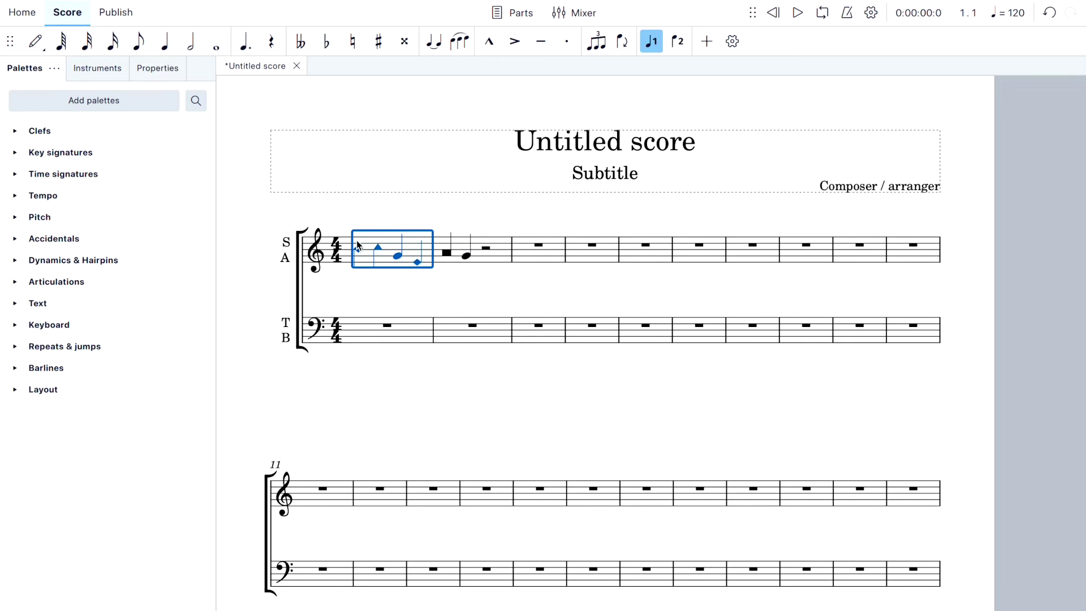
left_click(446, 244)
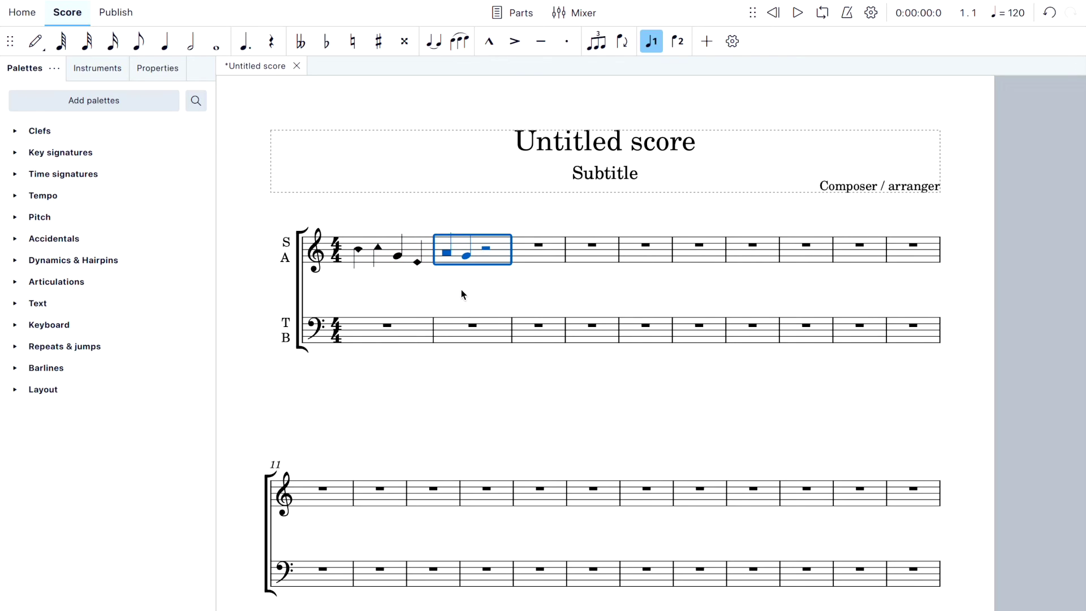
left_click(798, 13)
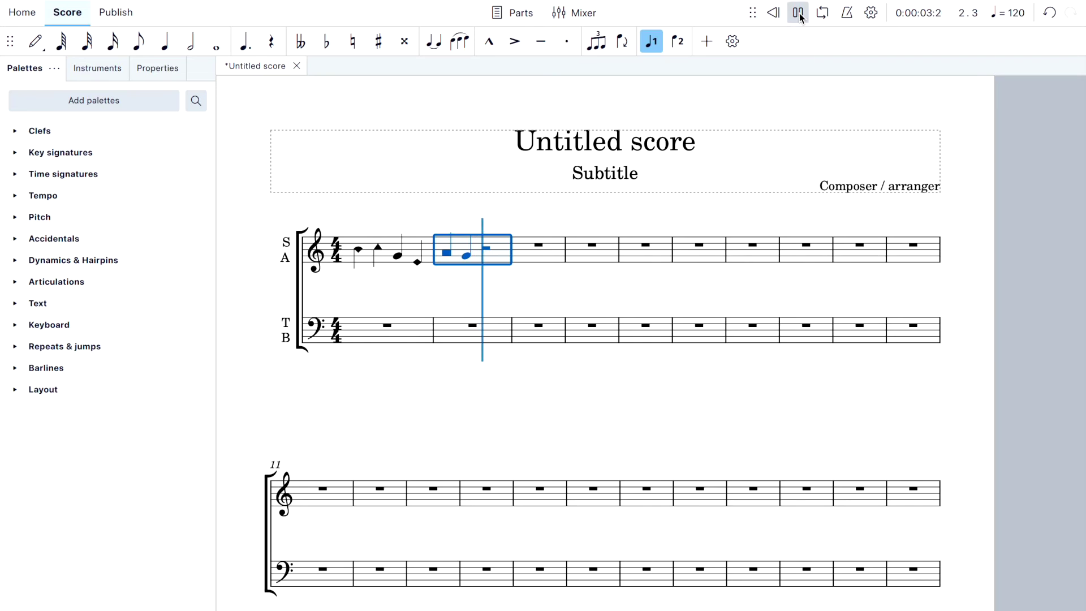
left_click(355, 250)
left_click(803, 15)
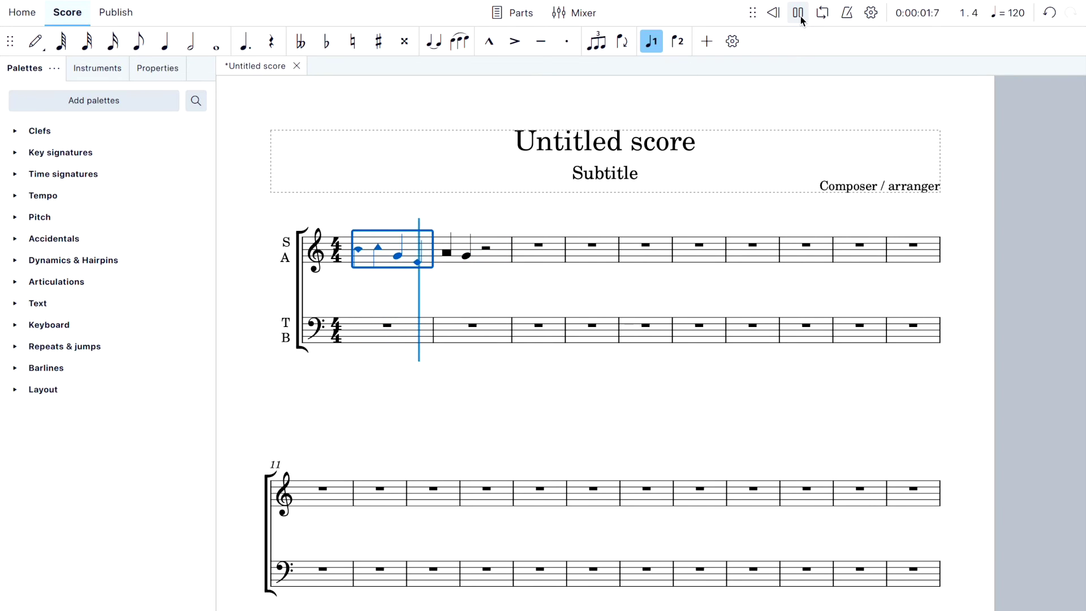
left_click(802, 17)
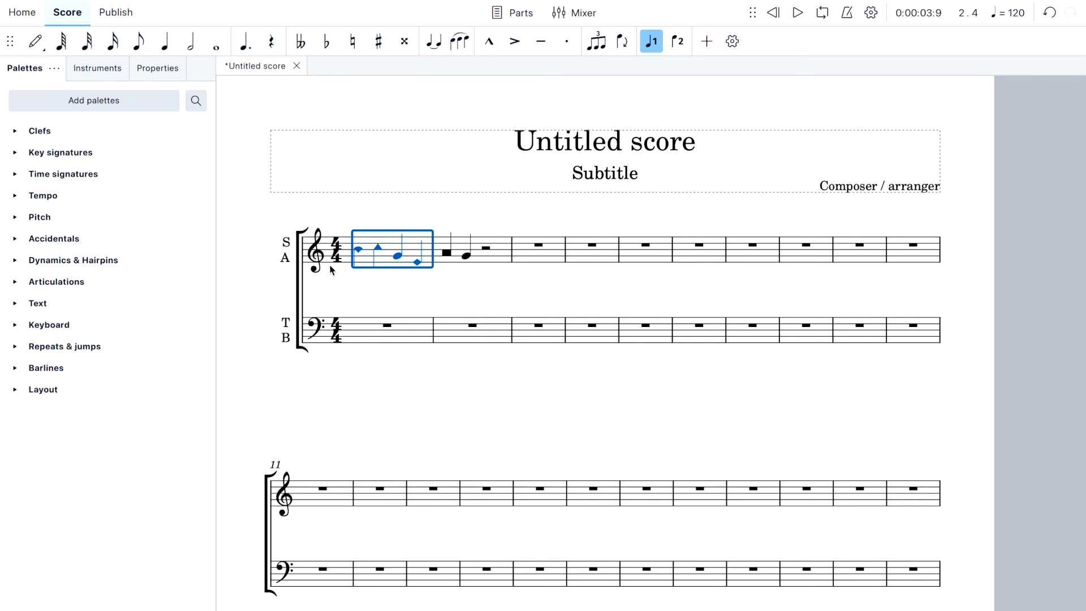
- Clear the notes from the first two soprano/alto measures and apply a 3/4 time signature from the first measure
left_click(493, 260, "shift")
key("Delete")
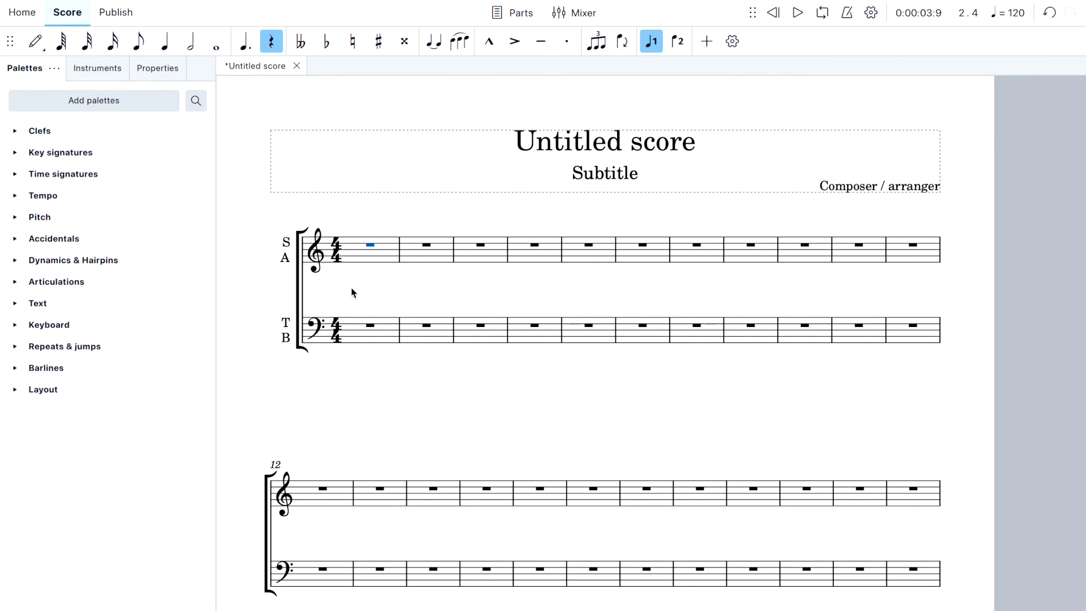
left_click(364, 257)
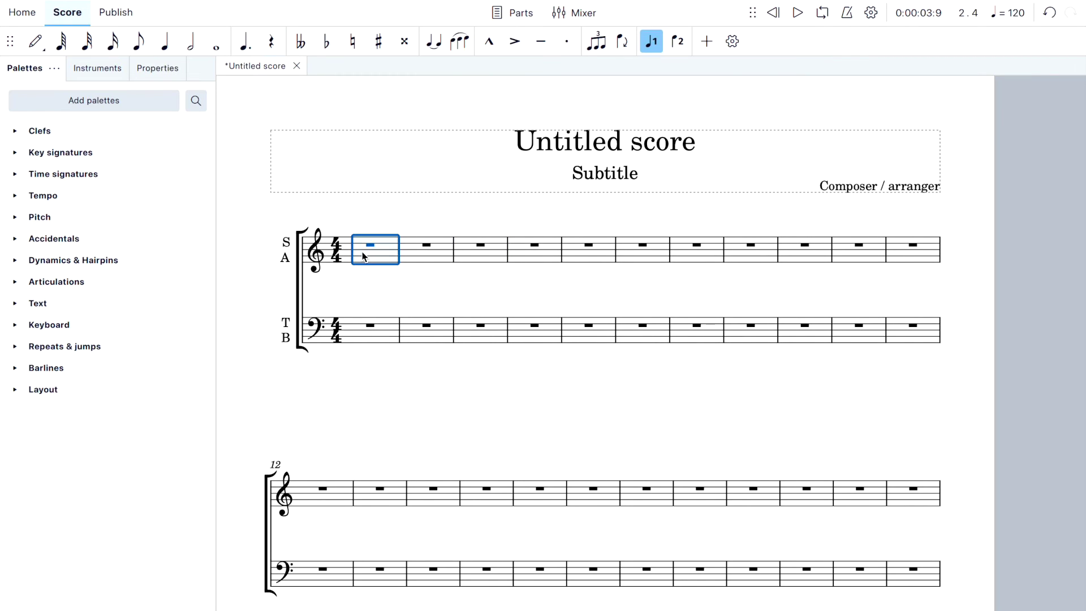
left_click(14, 176)
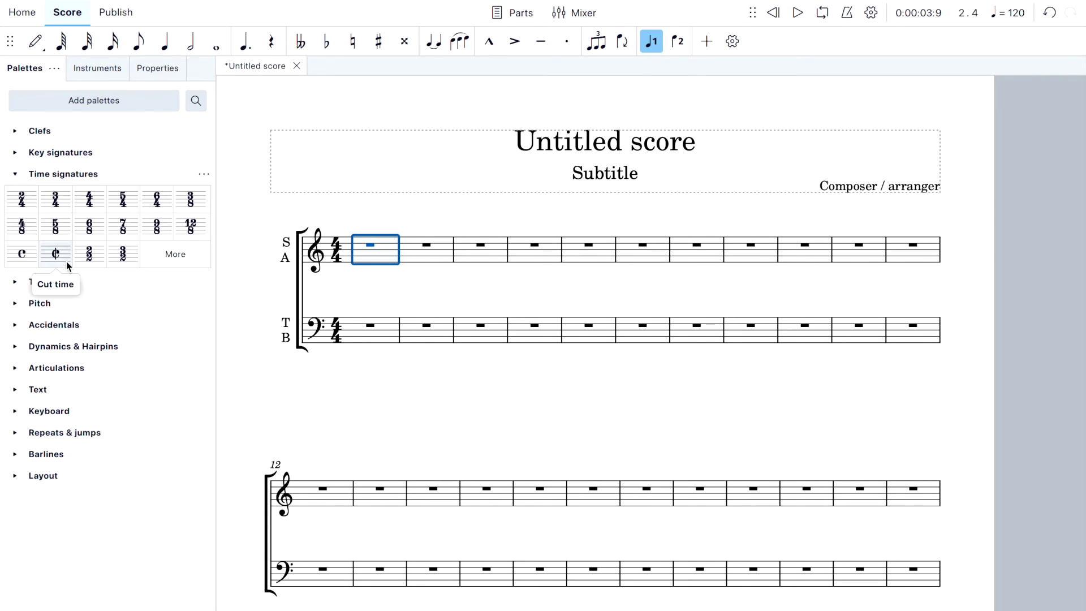
left_click(56, 201)
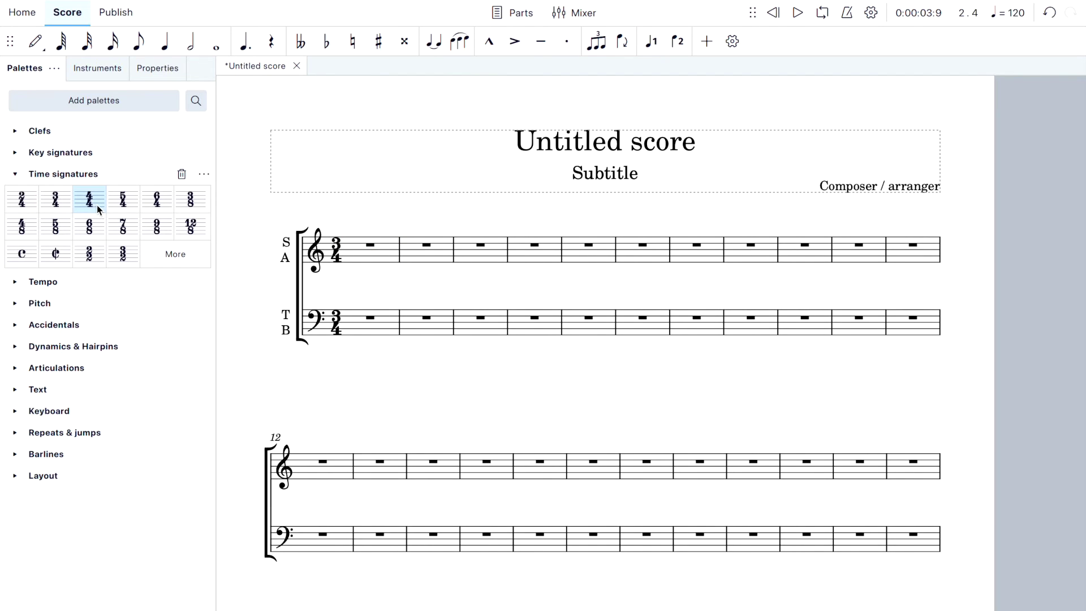
- Change the time signature back to 4/4 from the first measure
left_click(30, 206)
key("ctrl+Home")
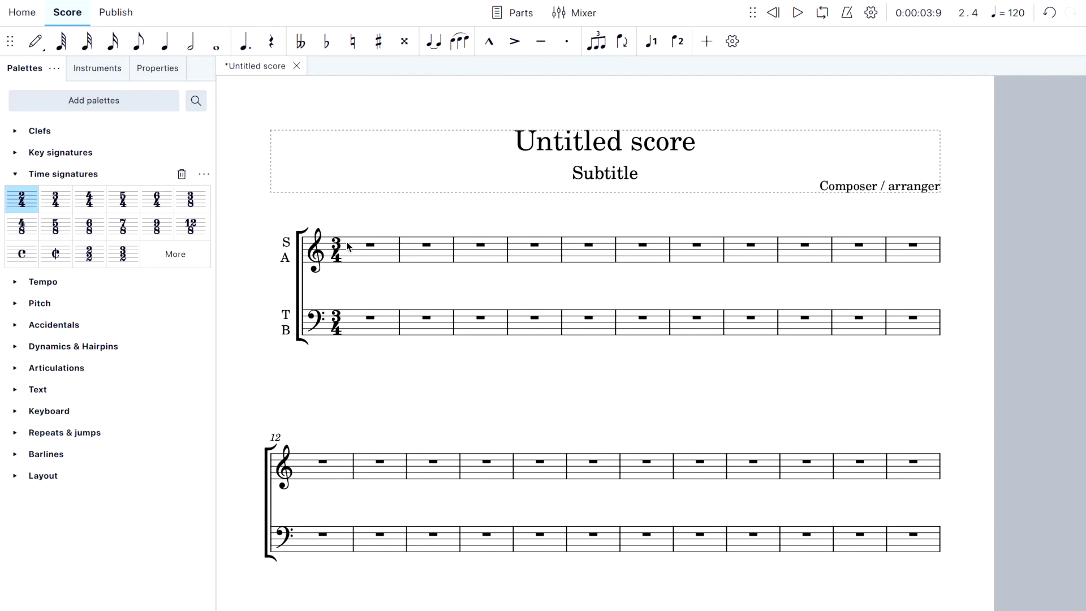
key("Right")
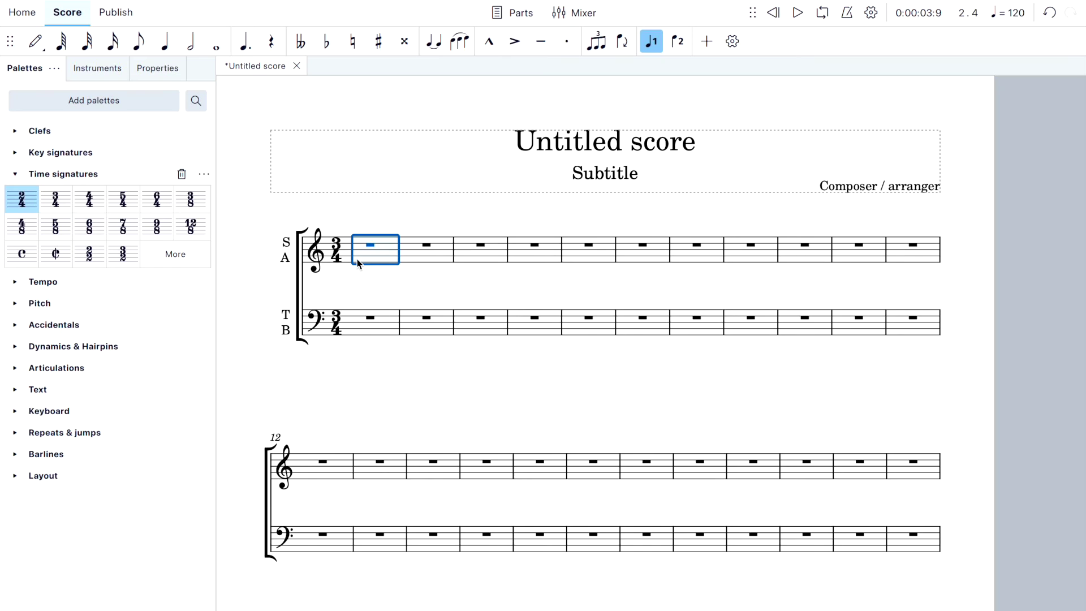
left_click(104, 204)
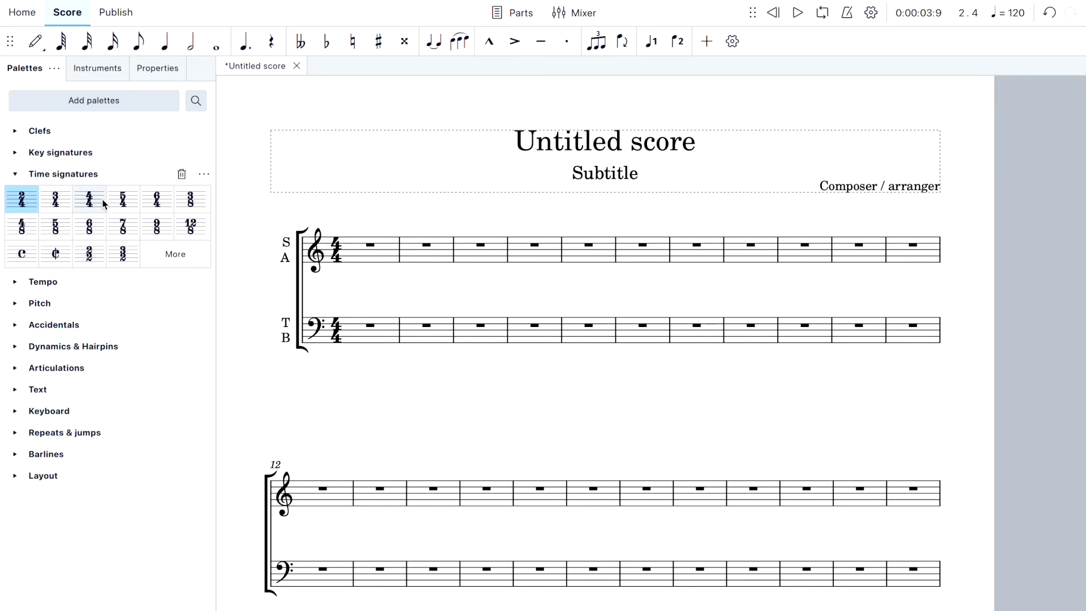
- Apply the key signature with four flats to both staves from the first measure
left_click(17, 153)
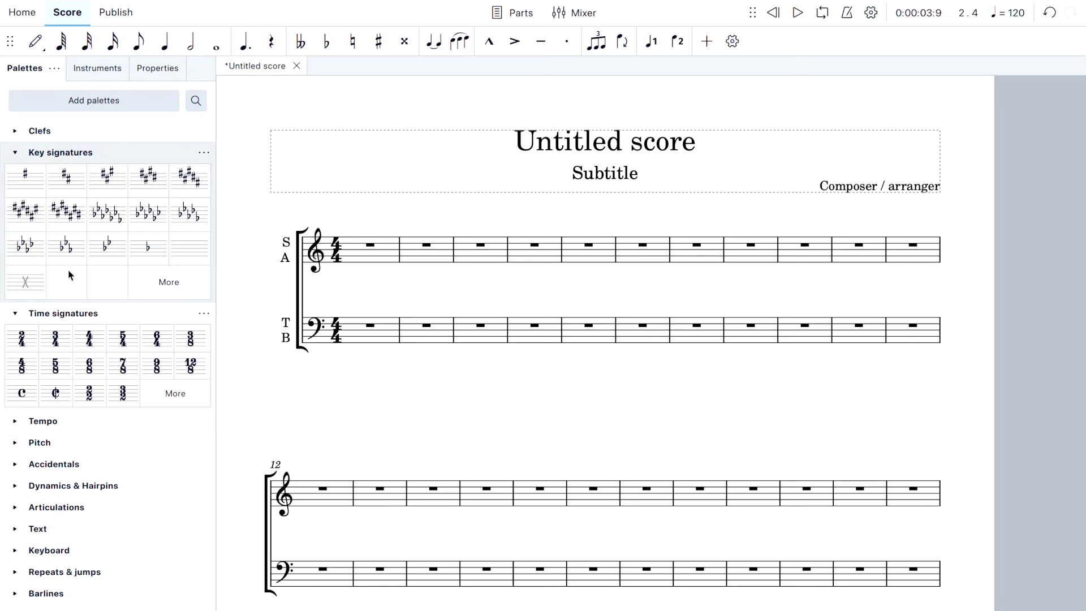
left_click(31, 252)
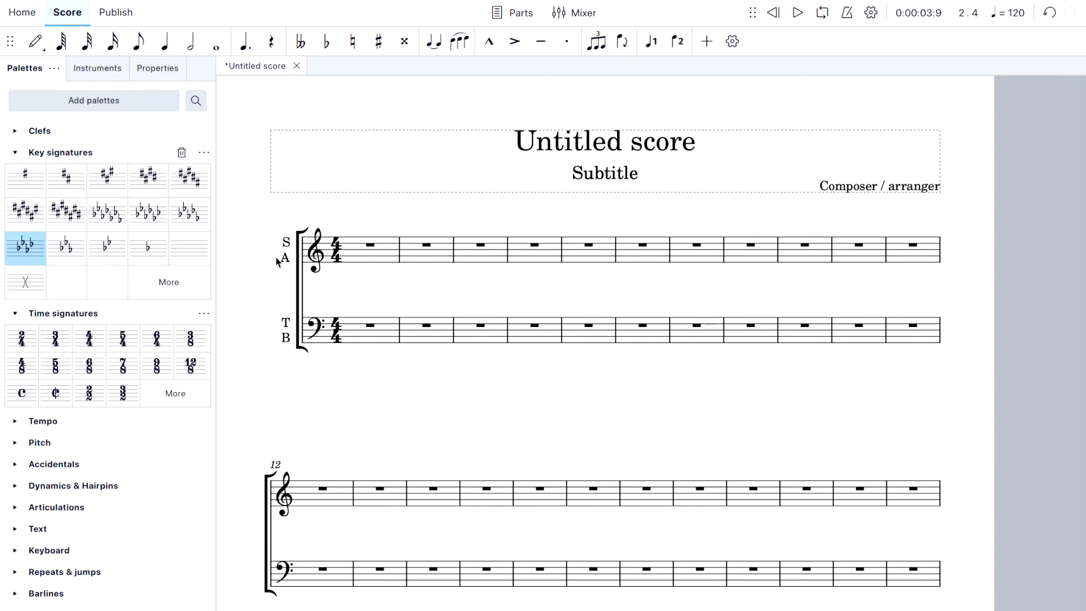
left_click(355, 253)
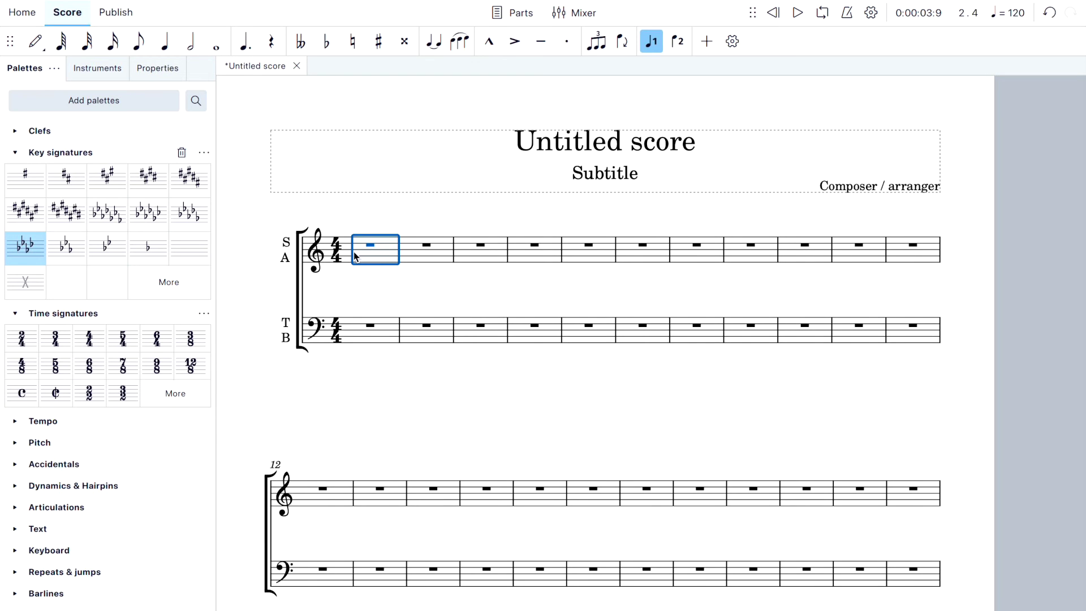
left_click(40, 253)
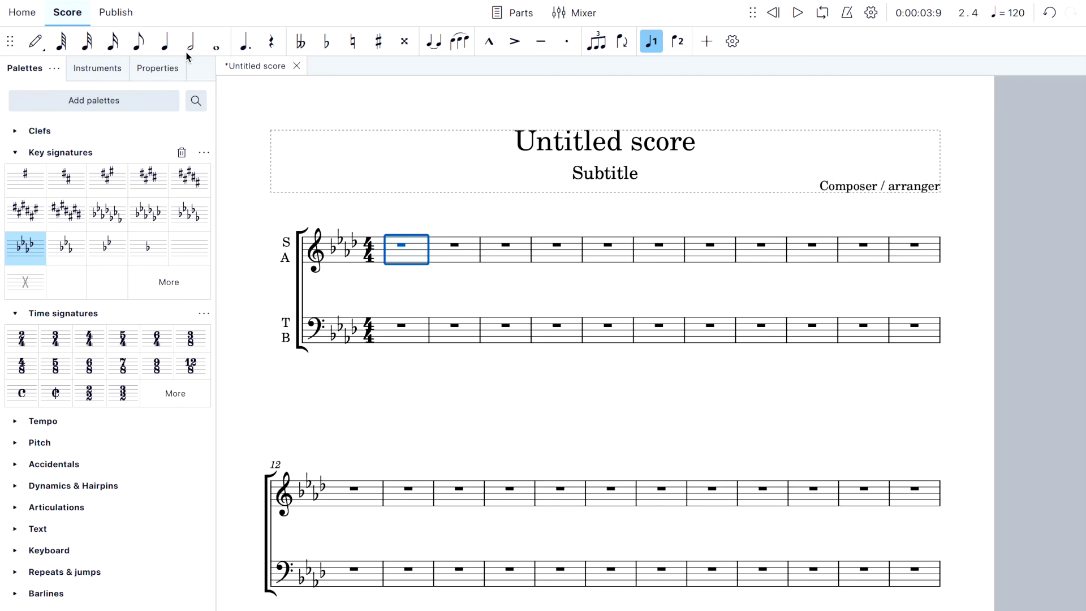
- Enter quarter notes B♭, A♭, E♭ and A♭ in the first soprano/alto measure
left_click(166, 44)
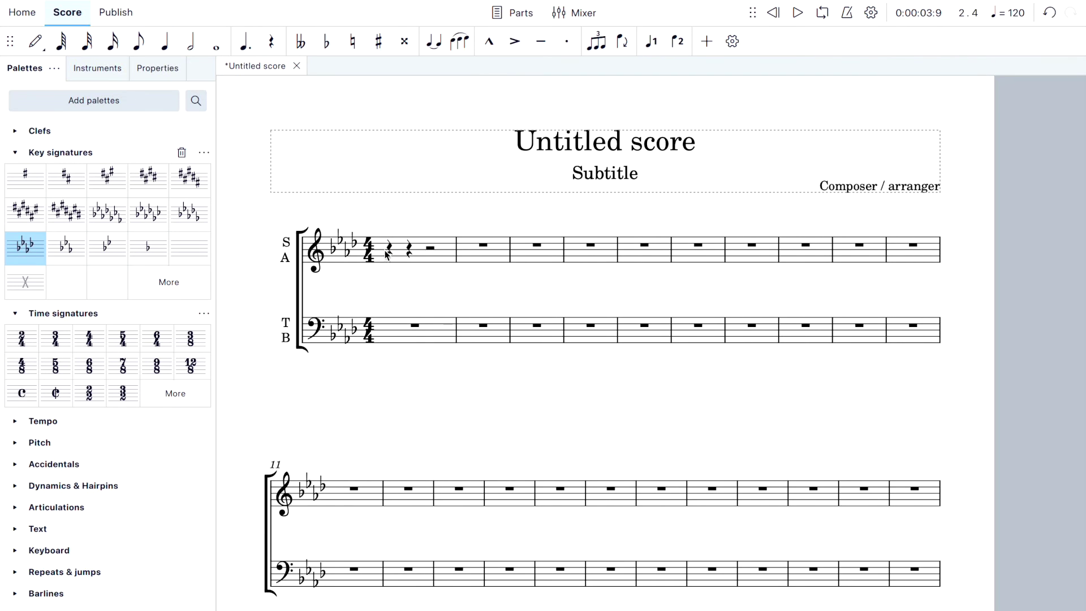
left_click(388, 249)
left_click(409, 252)
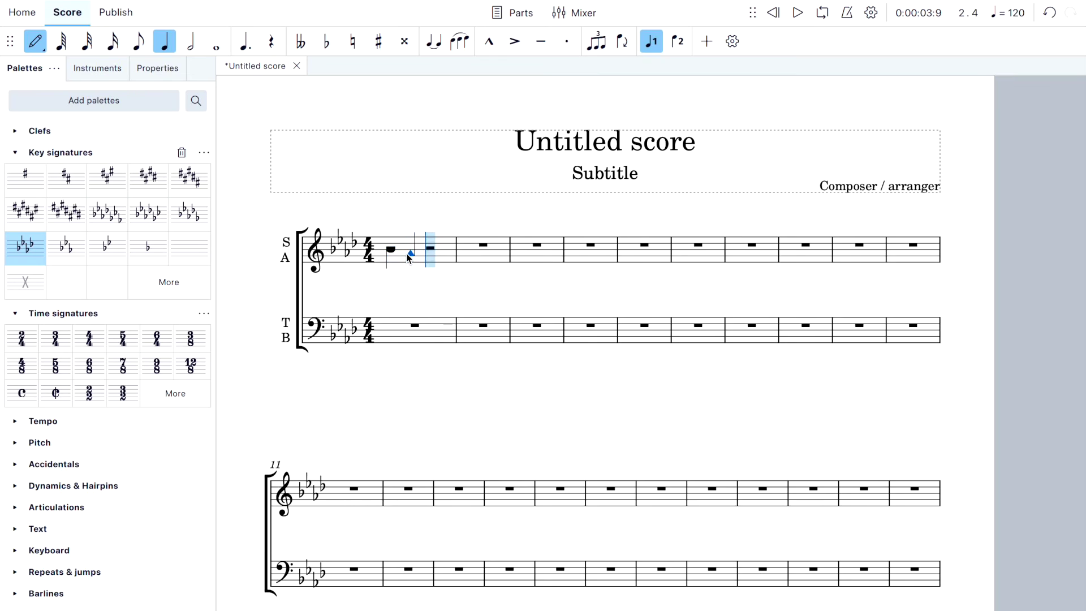
left_click(428, 264)
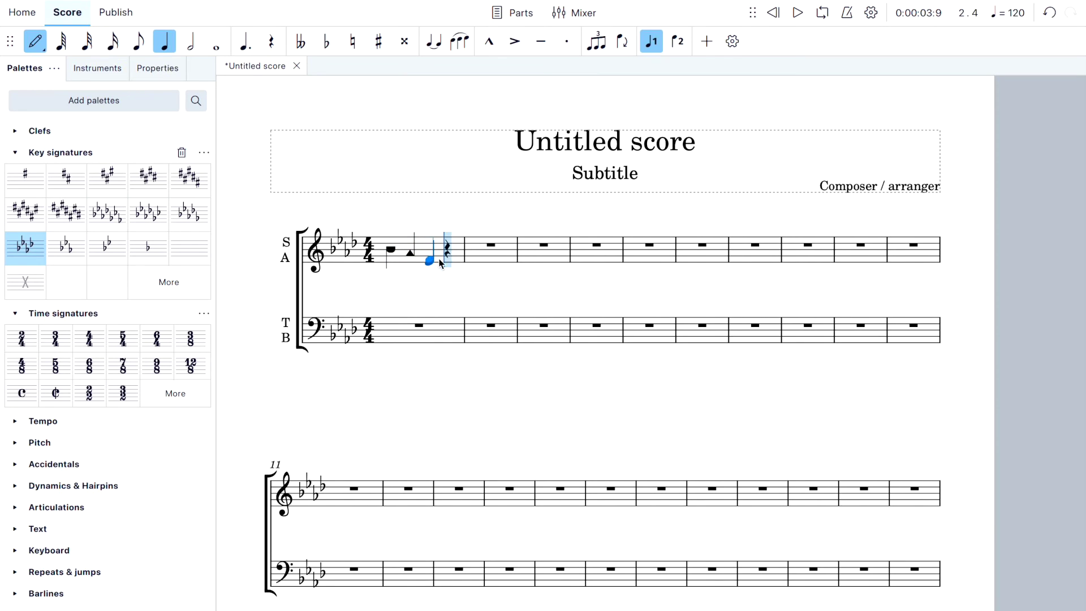
left_click(444, 252)
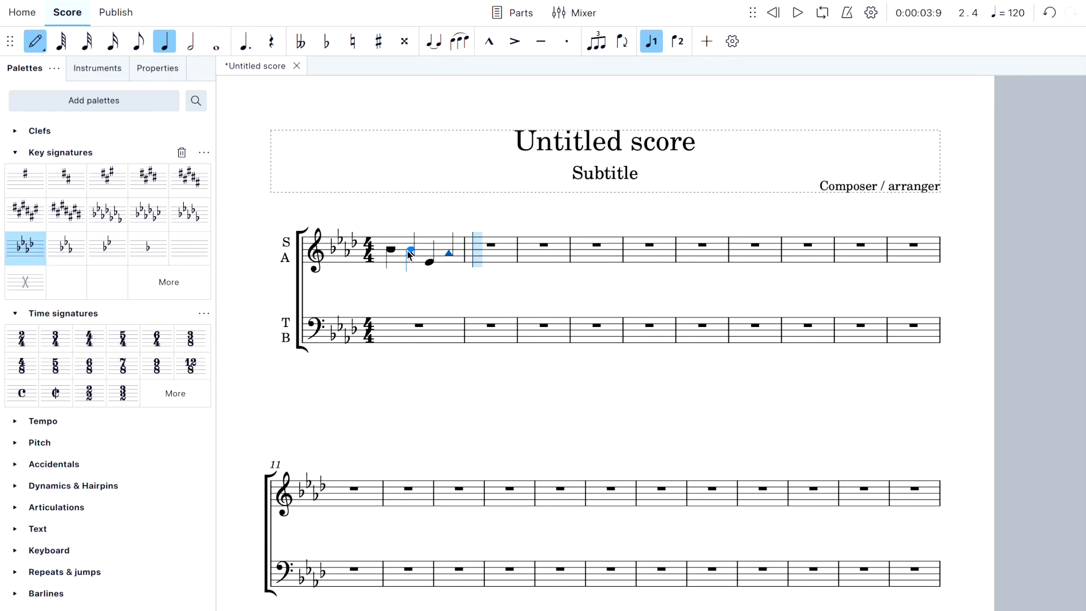
left_click(450, 253)
- Fill the second soprano/alto measure with quarter notes D♭ and C and a half note A♭
left_click(487, 248)
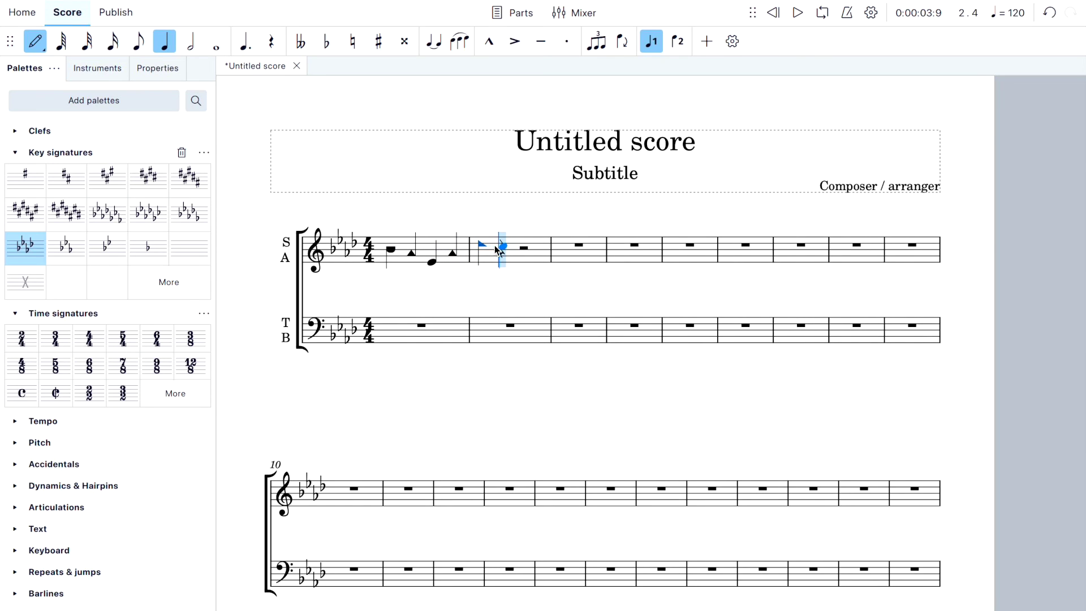
left_click(502, 249)
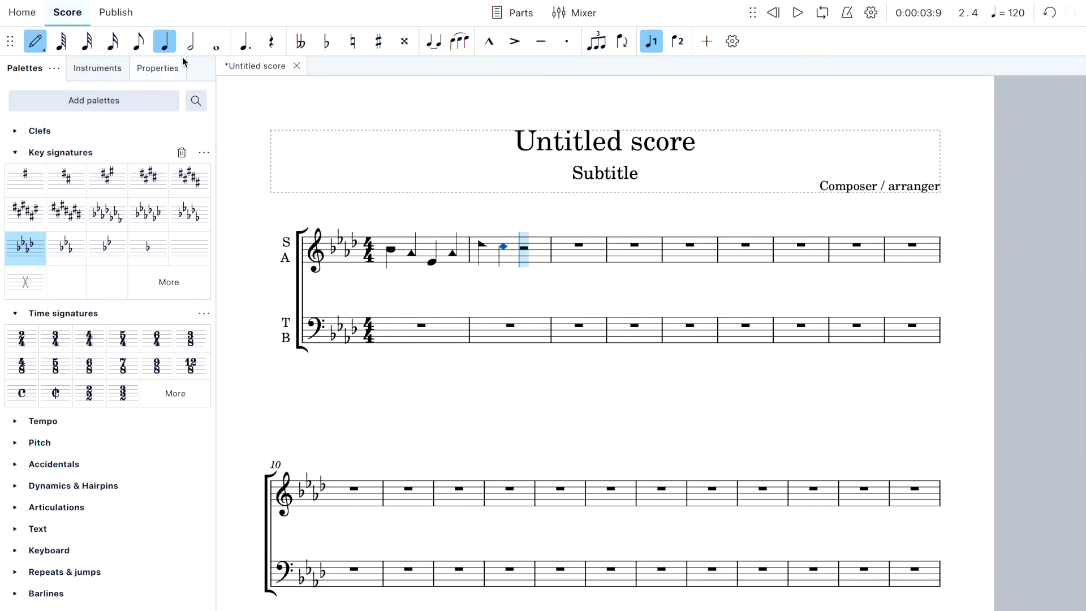
left_click(191, 41)
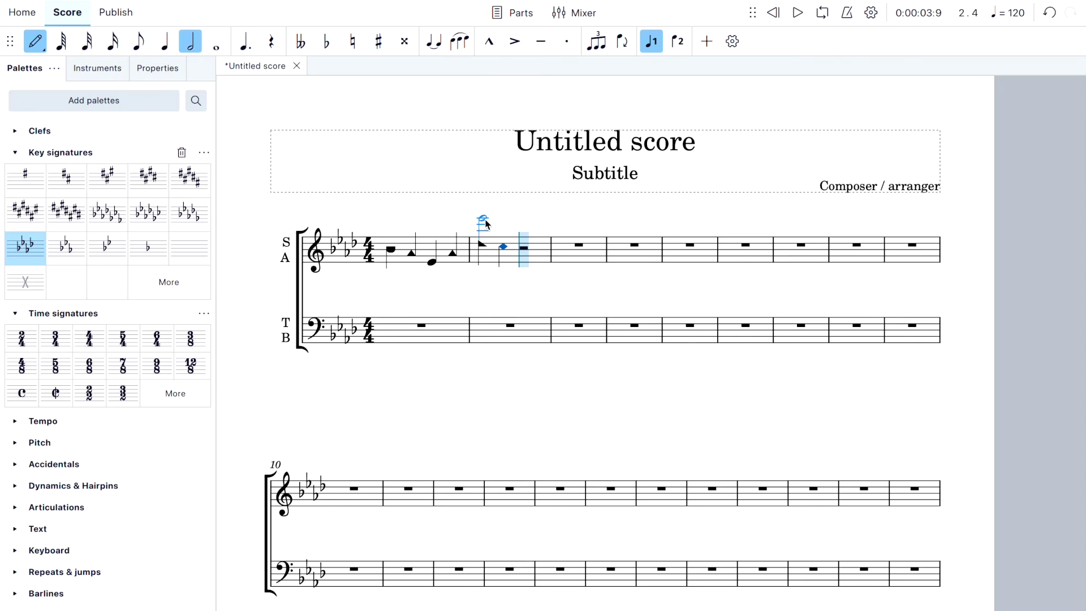
left_click(530, 256)
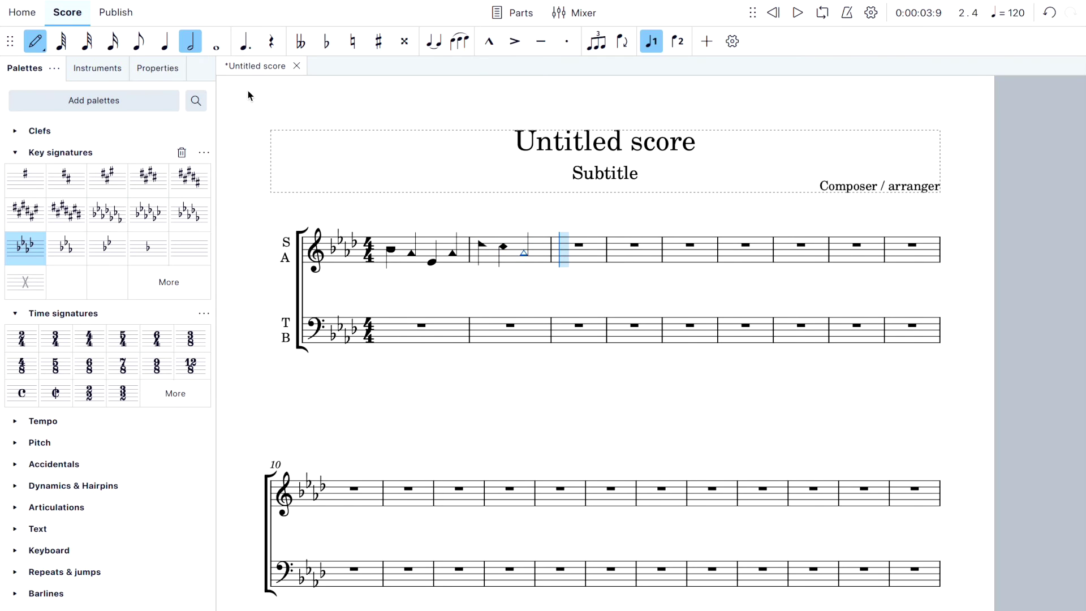
key("Escape")
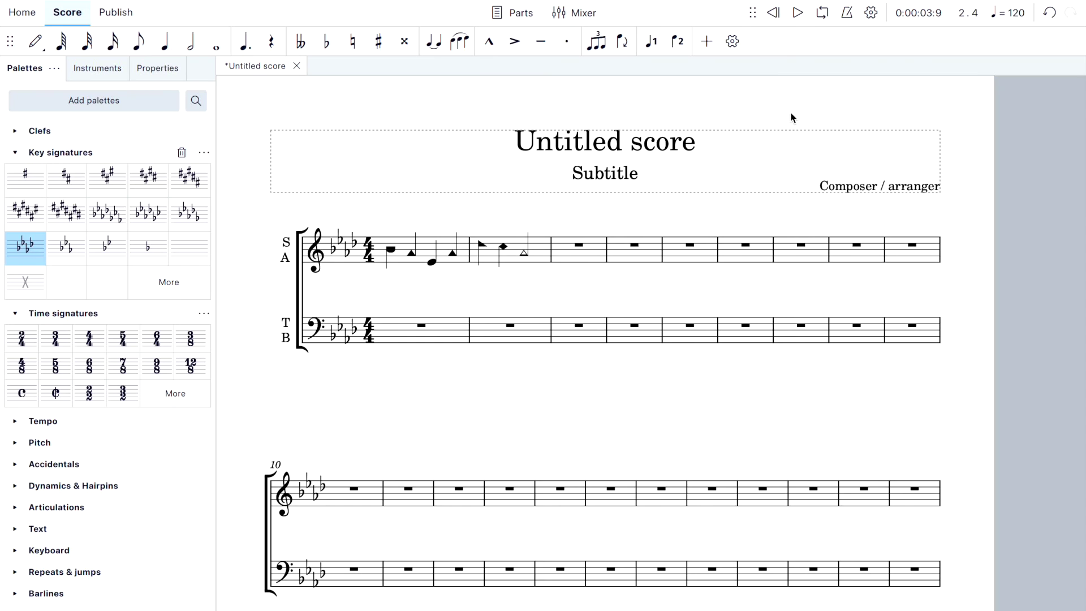
- Play back the four-flat melody from the first soprano/alto measure, stopping after it ends
left_click(391, 240)
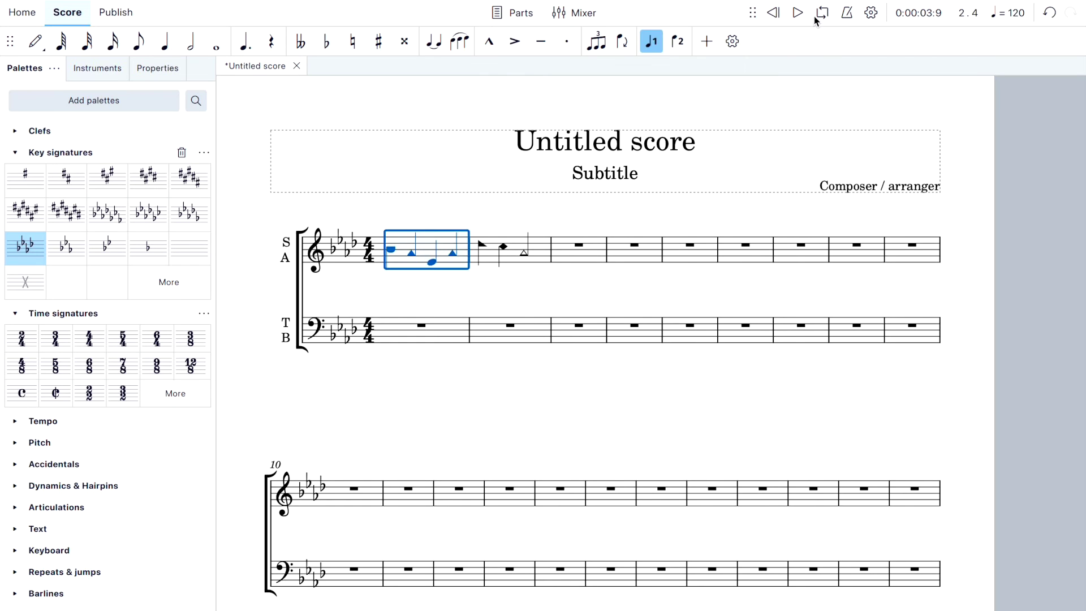
left_click(798, 12)
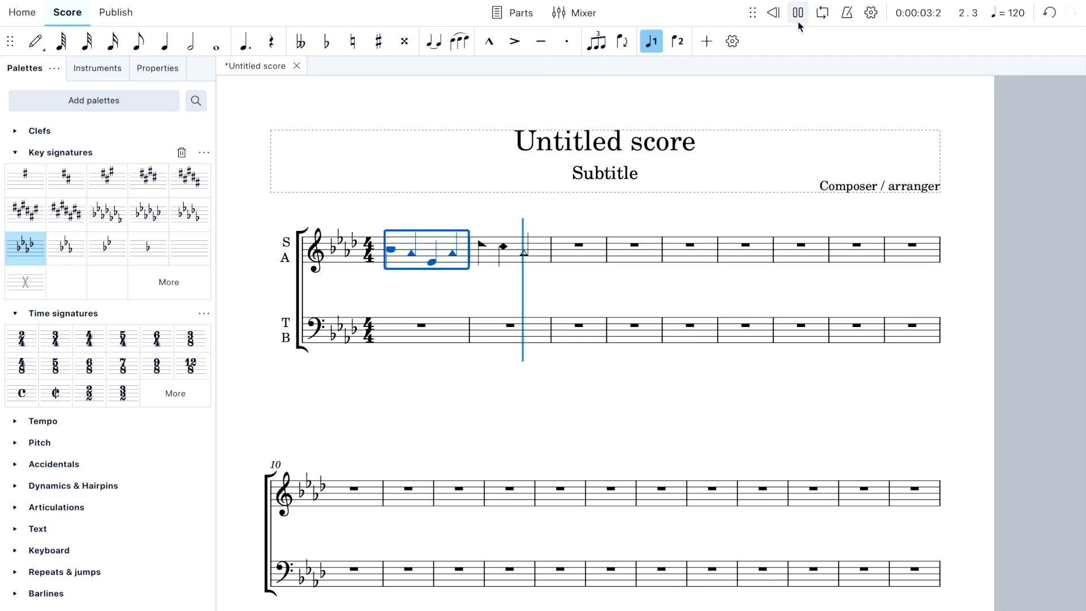
left_click(798, 13)
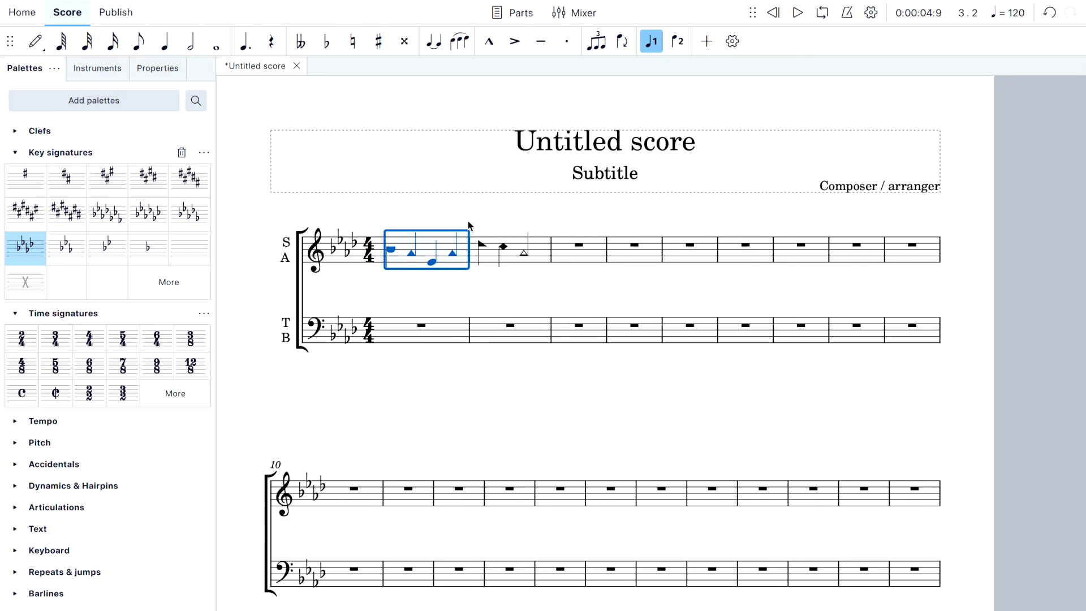
- Transpose the first two soprano/alto measures chromatically down to C major / A minor, including the key signature
left_click(543, 252, "shift")
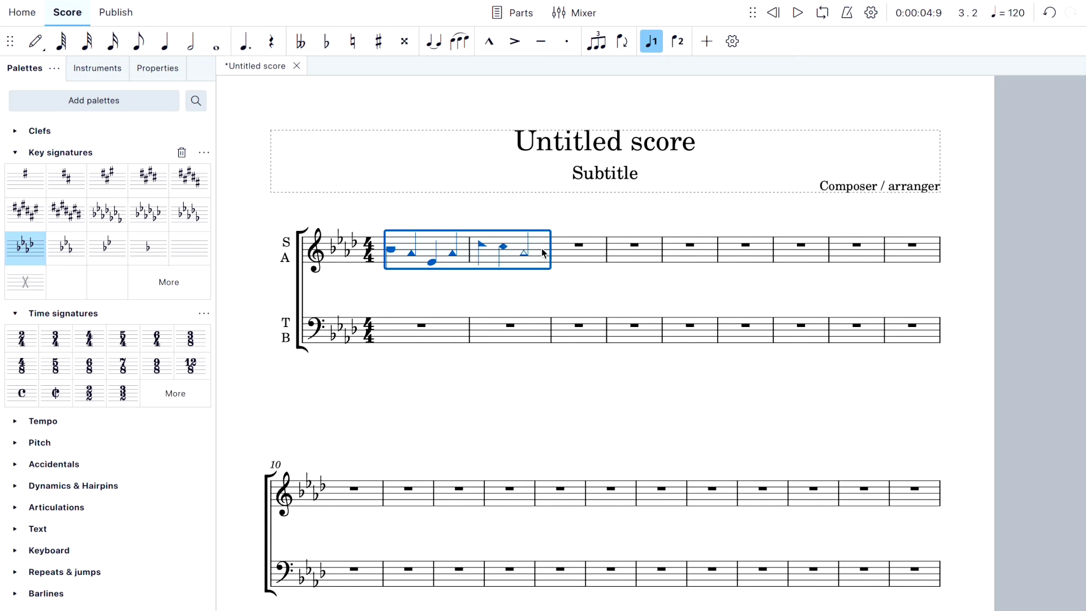
left_click(303, 2)
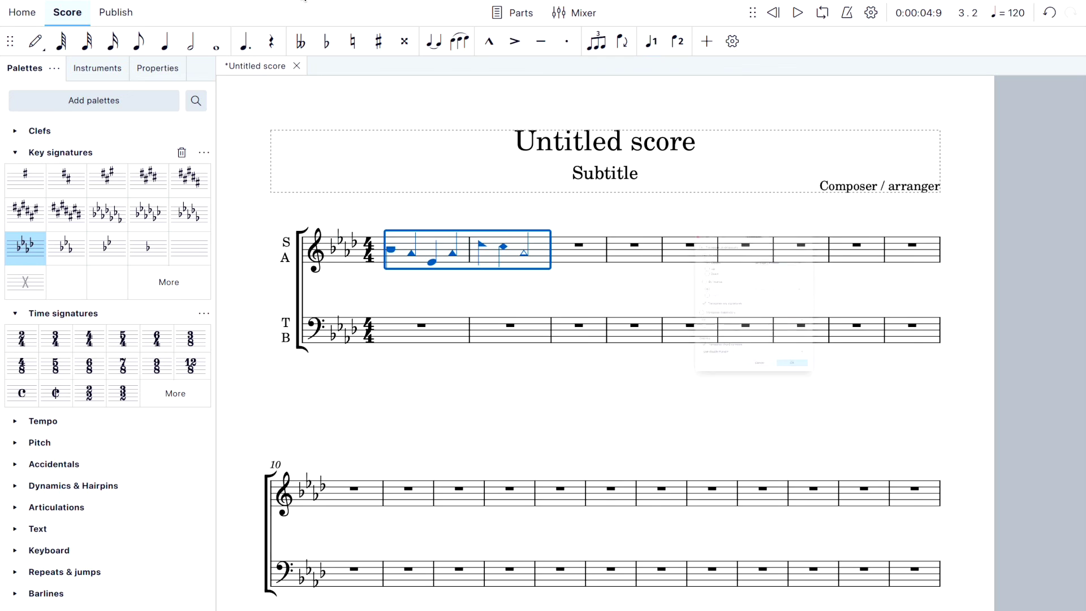
left_click(803, 187)
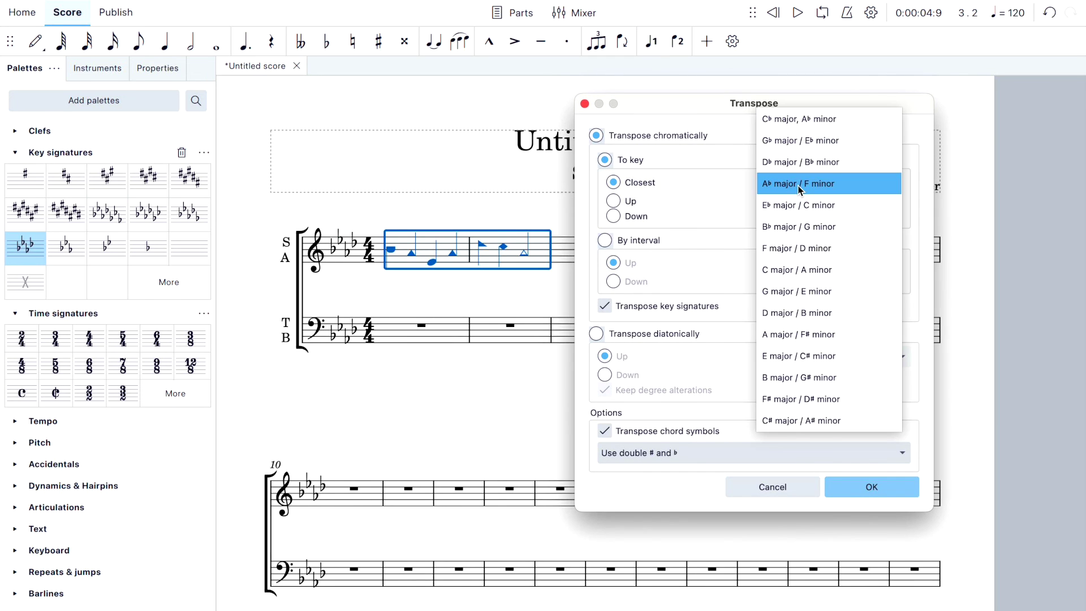
left_click(800, 269)
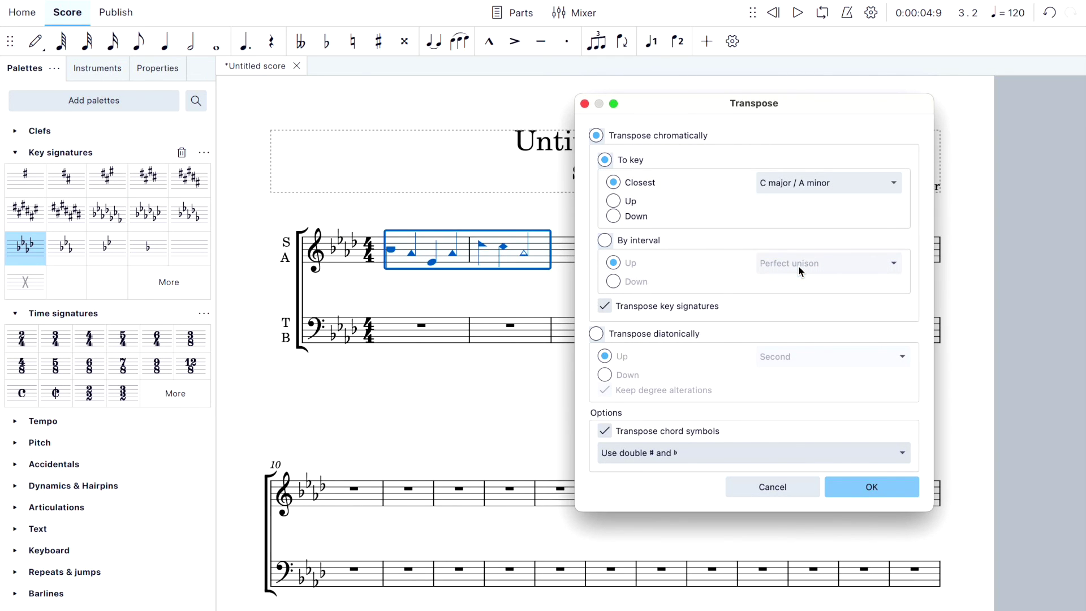
left_click(614, 217)
left_click(883, 486)
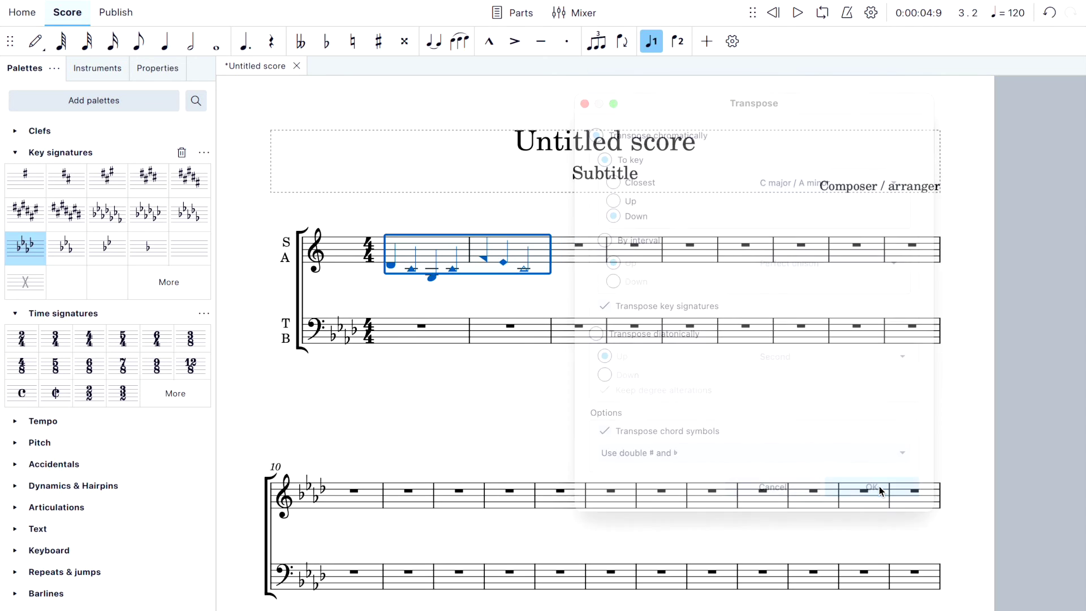
- Undo the transposition and redo it to compare the note shapes in both keys
left_click(600, 283)
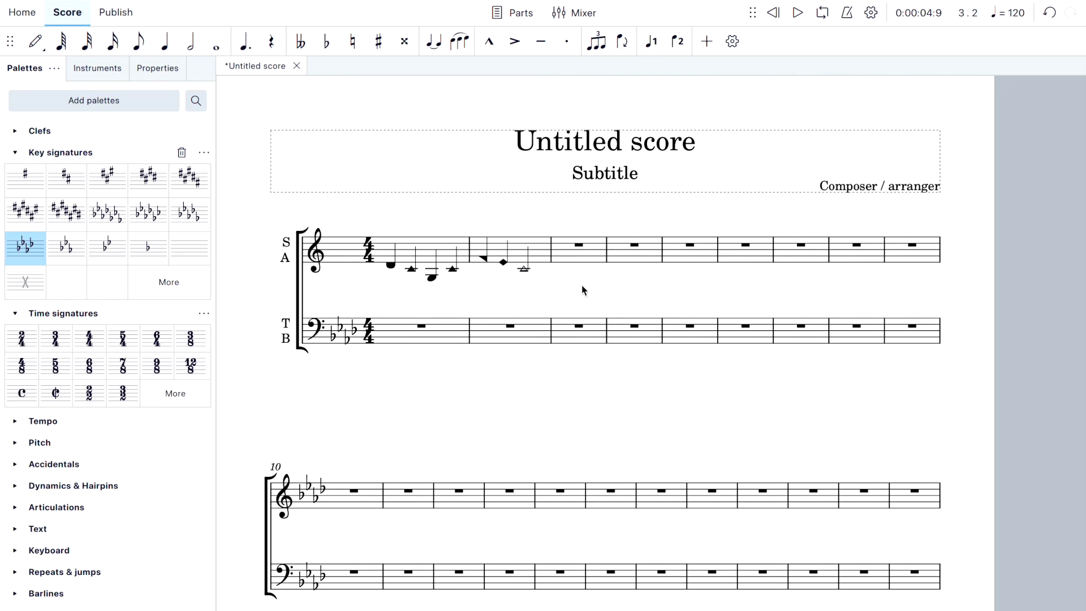
key("ctrl+z")
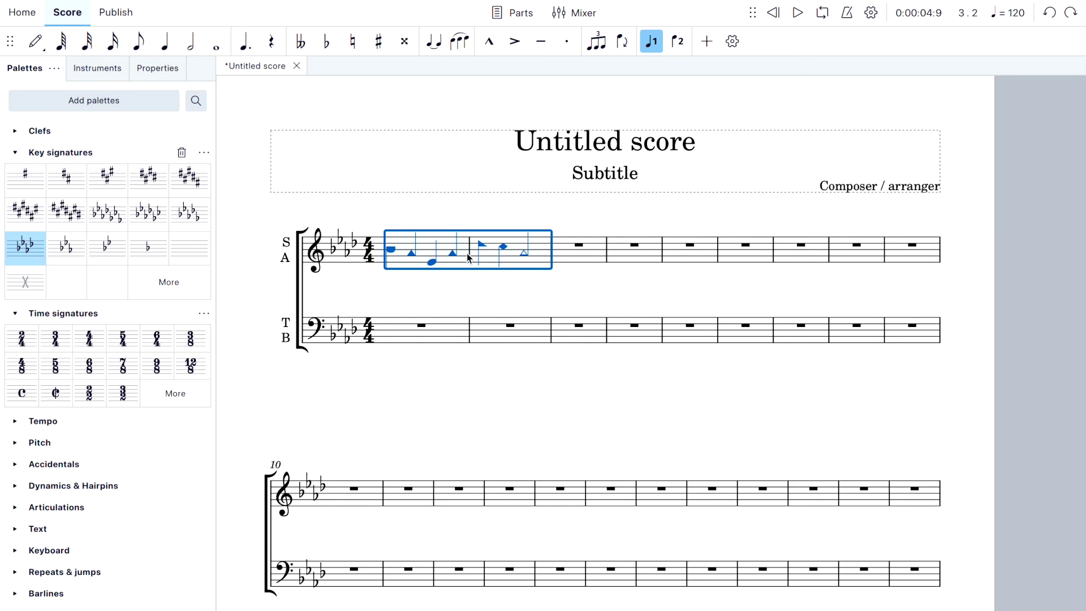
key("ctrl+y")
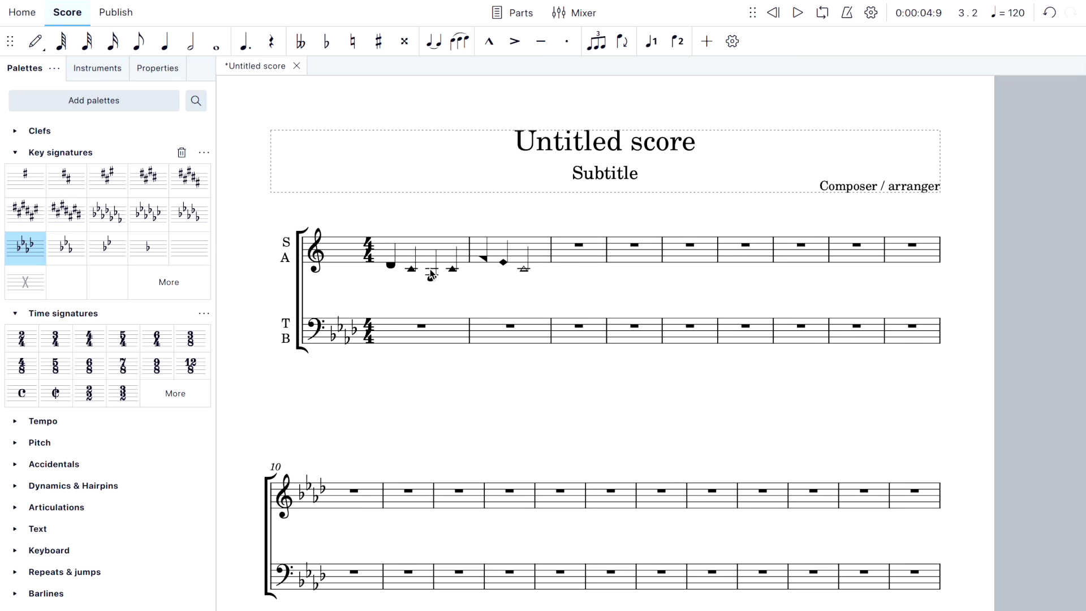
- Raise the first measure's third melody note to D and apply the key signature without accidentals to both staves from the first measure
left_click_drag(432, 277, 434, 265)
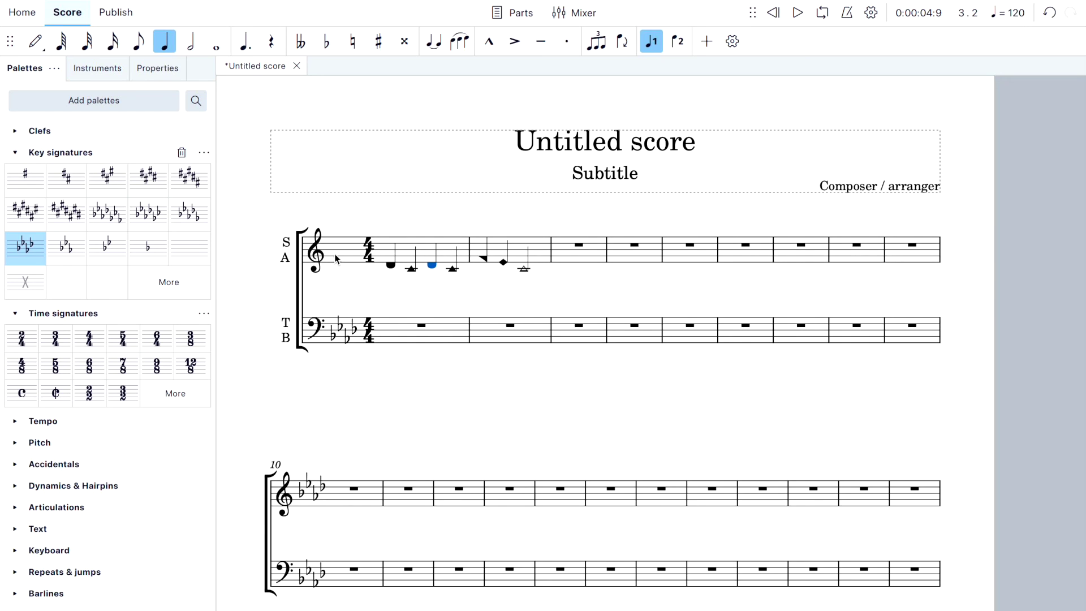
left_click(393, 332)
left_click(189, 246)
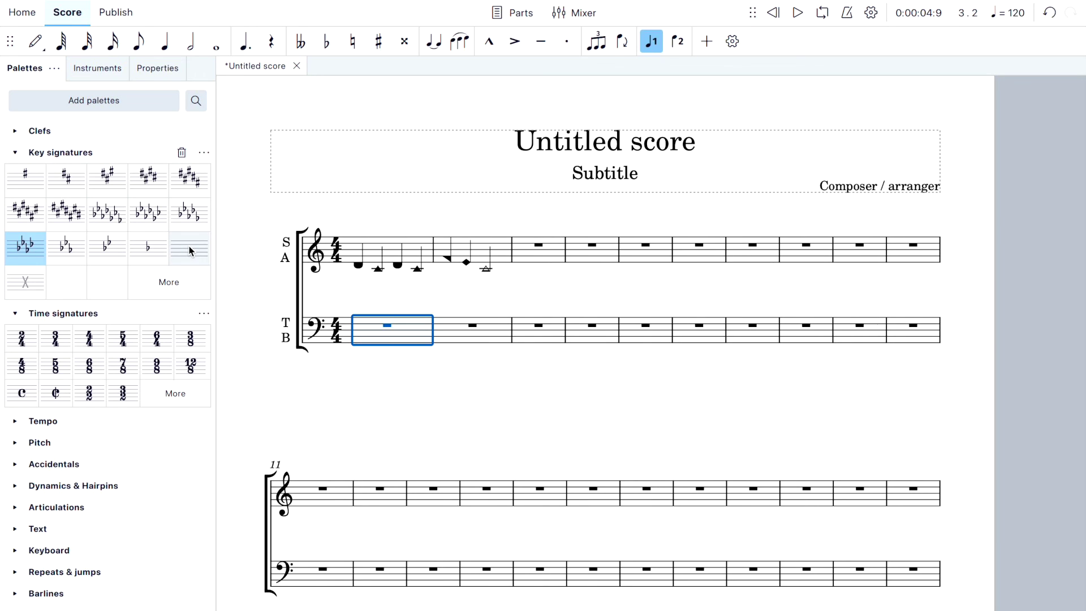
- Play back the transposed melody from the first soprano/alto measure and stop playback
left_click(353, 245)
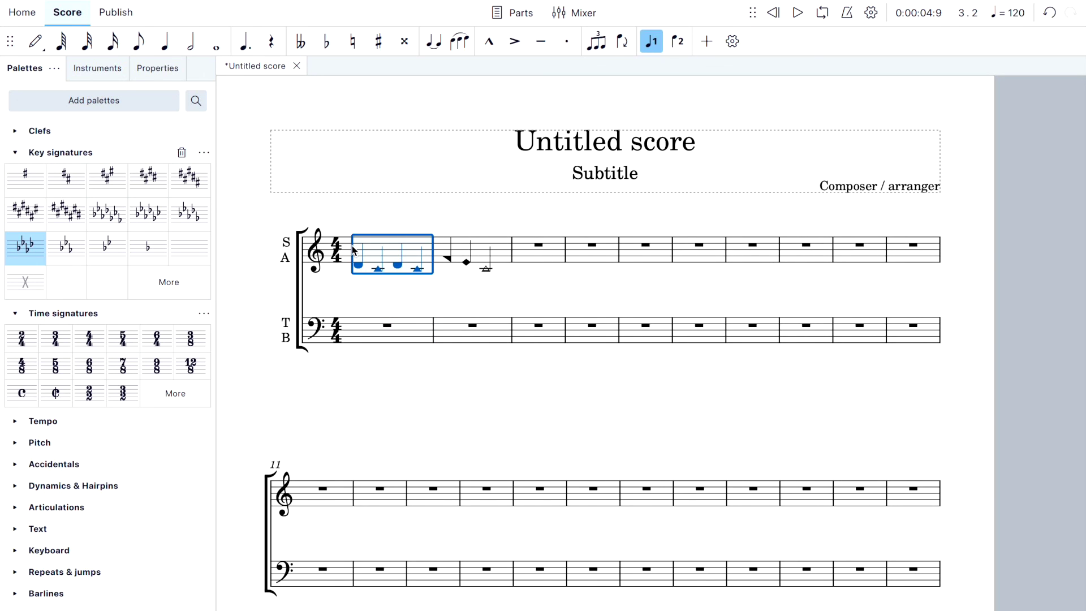
left_click(798, 13)
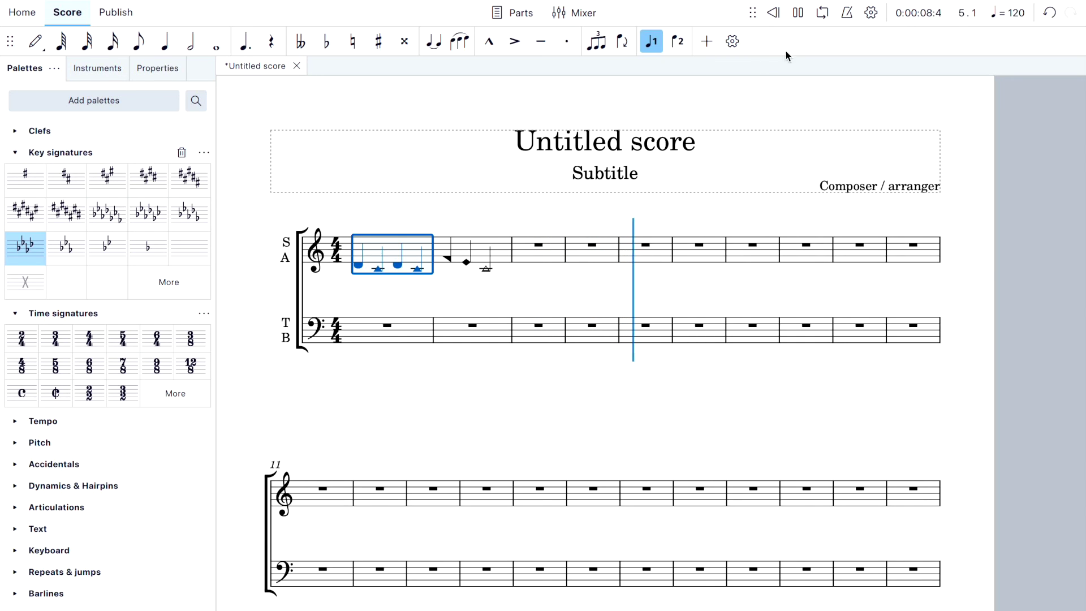
left_click(797, 13)
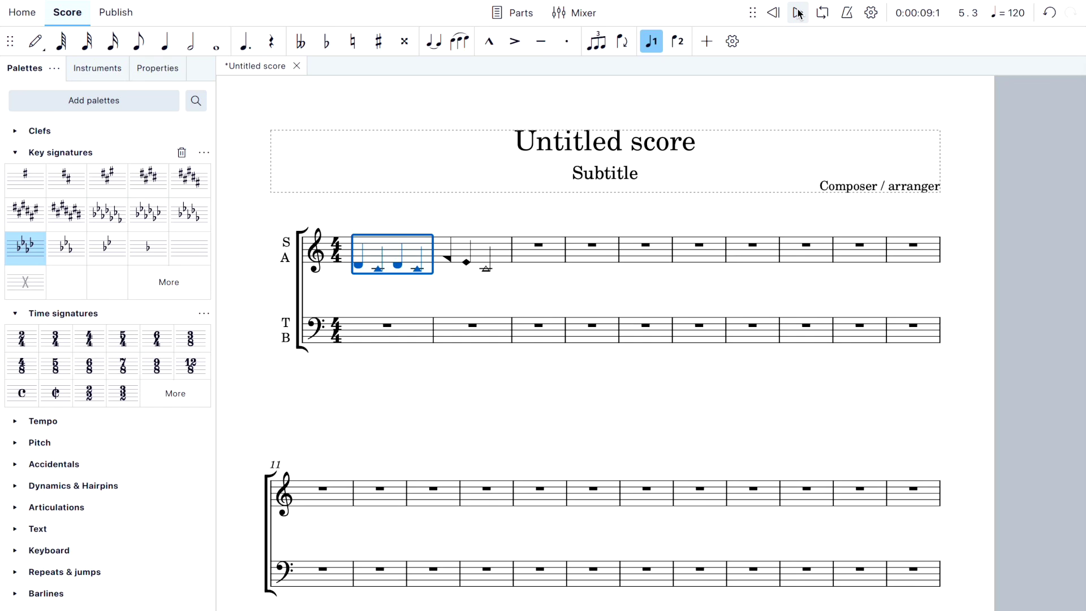